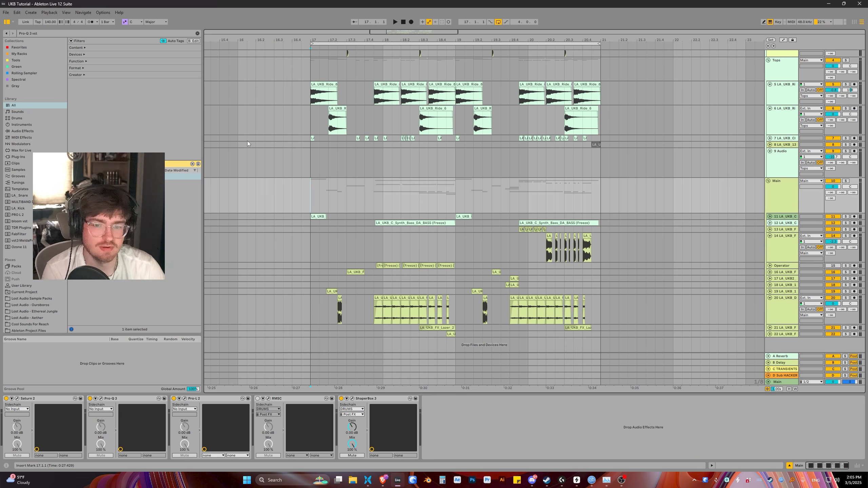
{"action": "left_click", "coordinate": [192, 163]}
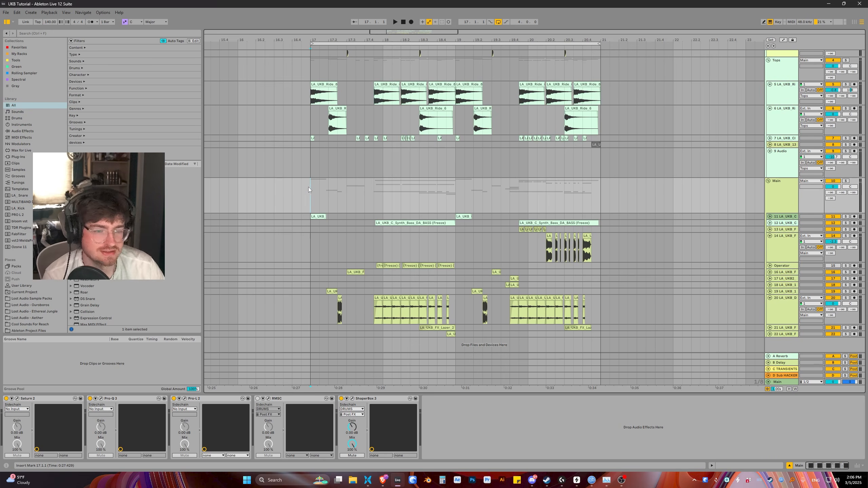
{"action": "left_click", "coordinate": [787, 244]}
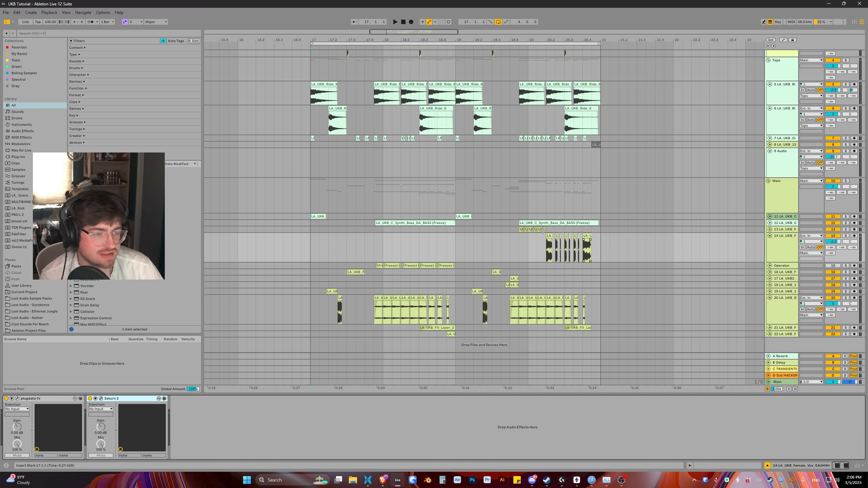
{"action": "left_click", "coordinate": [449, 193]}
{"action": "left_click", "coordinate": [310, 189]}
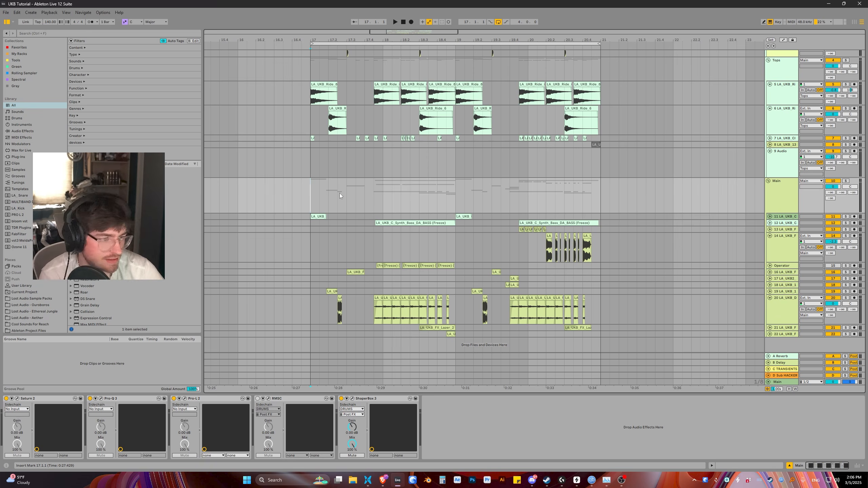
Add Pro-Q 3 to the end of the LA_UKB_Female_Vox_EAUHHH track's device chain
{"action": "left_click", "coordinate": [548, 254]}
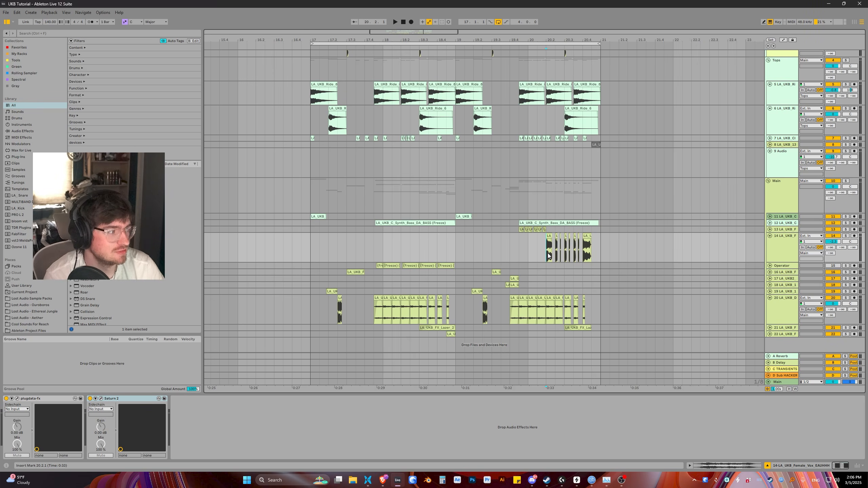
{"action": "left_click_drag", "start_coordinate": [601, 246], "coordinate": [544, 247]}
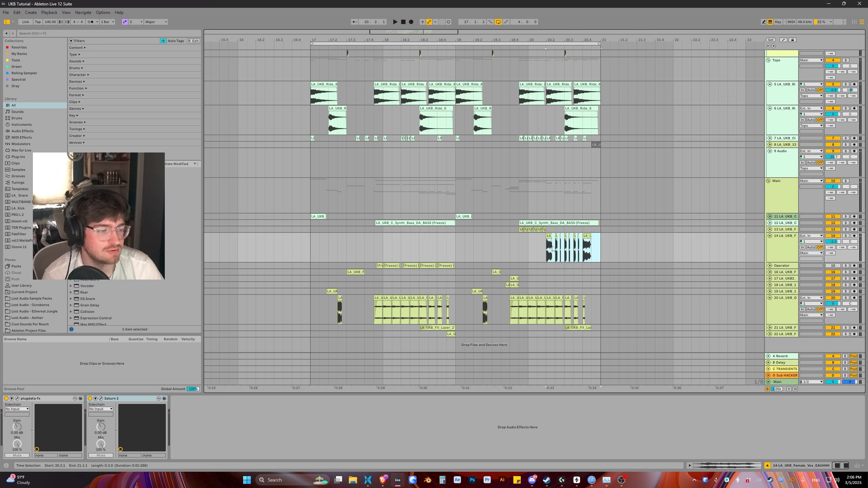
{"action": "left_click", "coordinate": [542, 247]}
{"action": "right_click", "coordinate": [236, 427]}
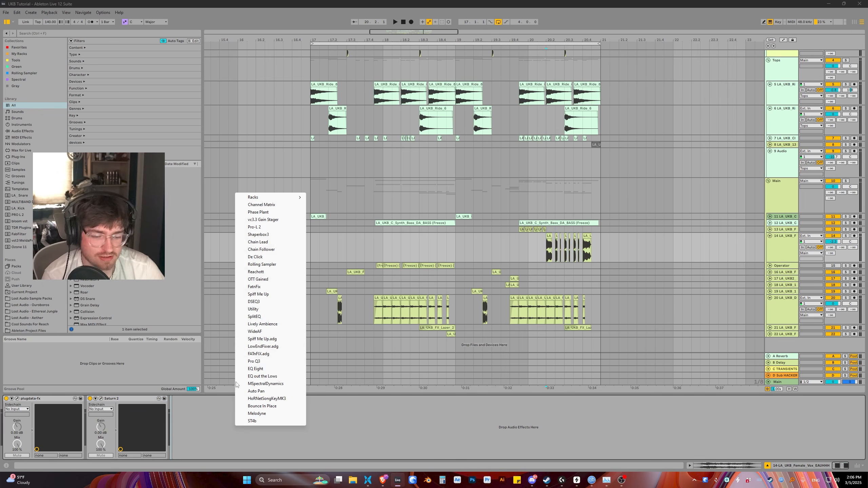
{"action": "left_click", "coordinate": [256, 361]}
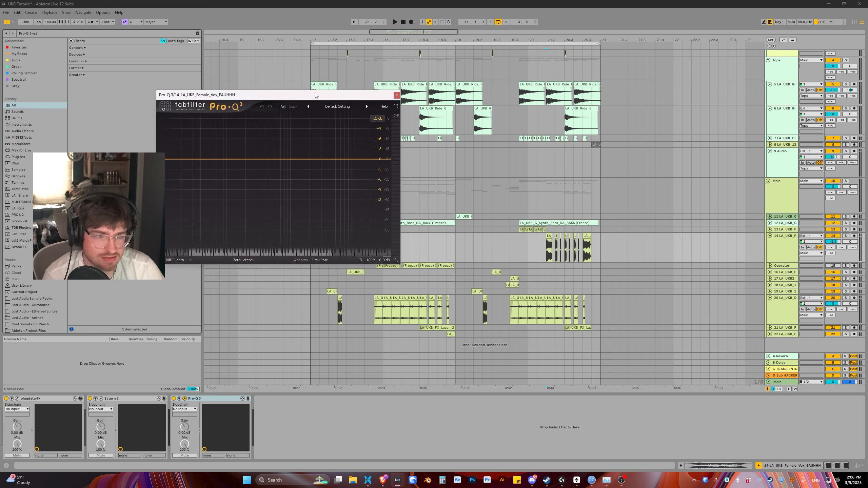
Enlarge the Pro-Q 3 window with a bigger size preset and reposition it over the arrangement
{"action": "left_click_drag", "start_coordinate": [302, 96], "coordinate": [377, 149]}
{"action": "left_click", "coordinate": [471, 312]}
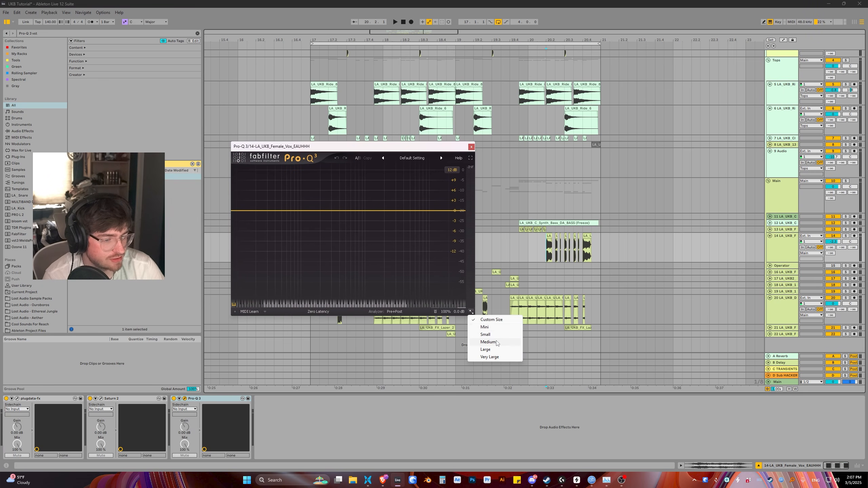
{"action": "left_click", "coordinate": [494, 337]}
{"action": "left_click_drag", "start_coordinate": [436, 137], "coordinate": [395, 129]}
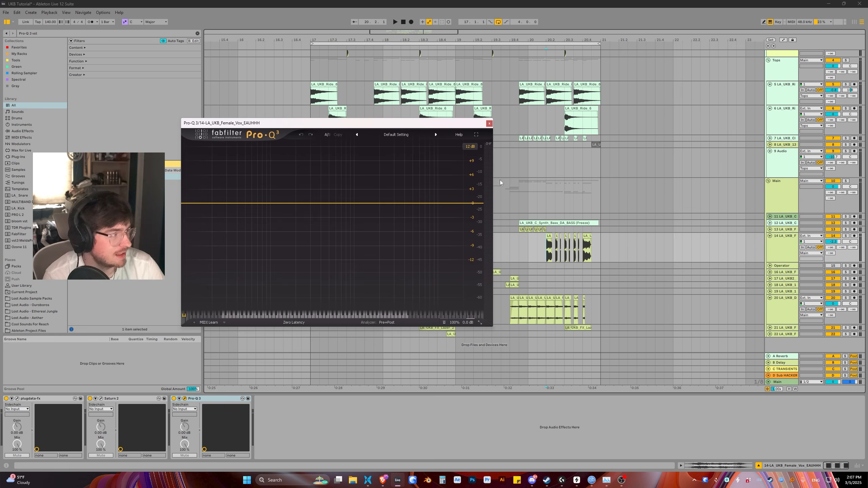
Find MAGC in the browser, add it to the female vocal track's chain and place its window beside Pro-Q 3
{"action": "left_click", "coordinate": [355, 428]}
{"action": "key", "text": "ctrl+f"}
{"action": "type", "text": "magc"}
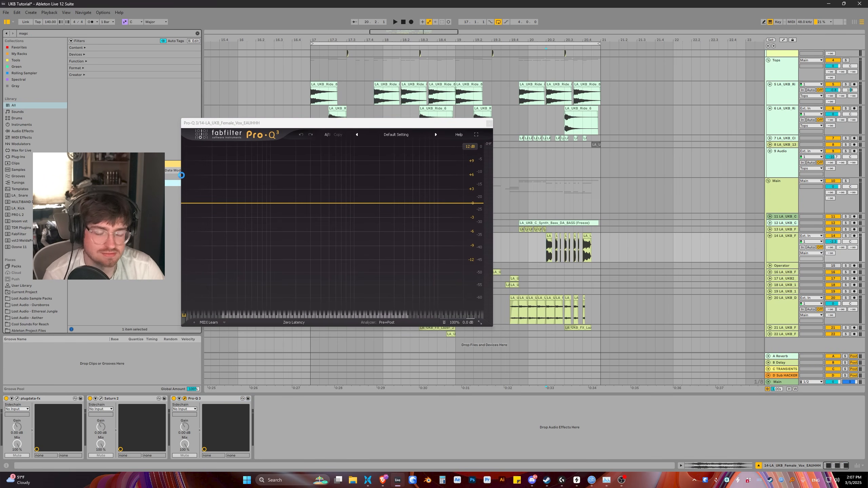
{"action": "key", "text": "Return"}
{"action": "left_click_drag", "start_coordinate": [273, 126], "coordinate": [617, 171]}
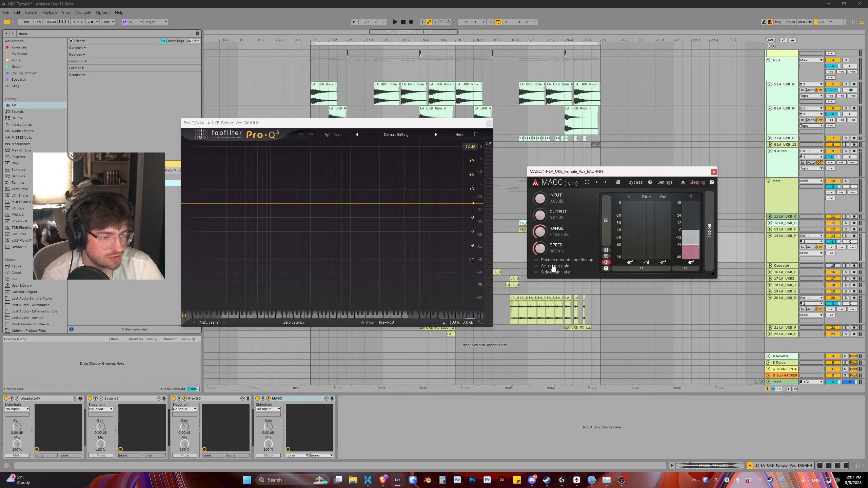
Set MAGC's Speed to the tempo-synced 1/64 note value and its Range to +60 dB
{"action": "left_click_drag", "start_coordinate": [545, 257], "coordinate": [545, 252]}
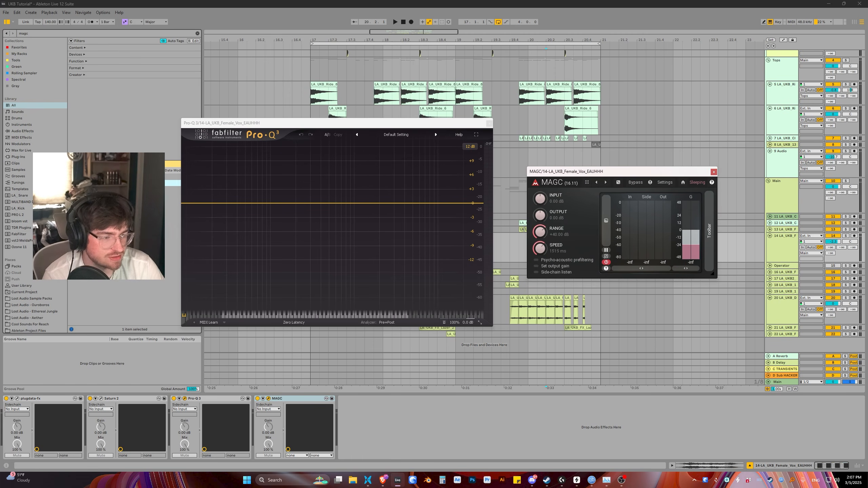
{"action": "double_click", "coordinate": [544, 252]}
{"action": "left_click", "coordinate": [546, 331]}
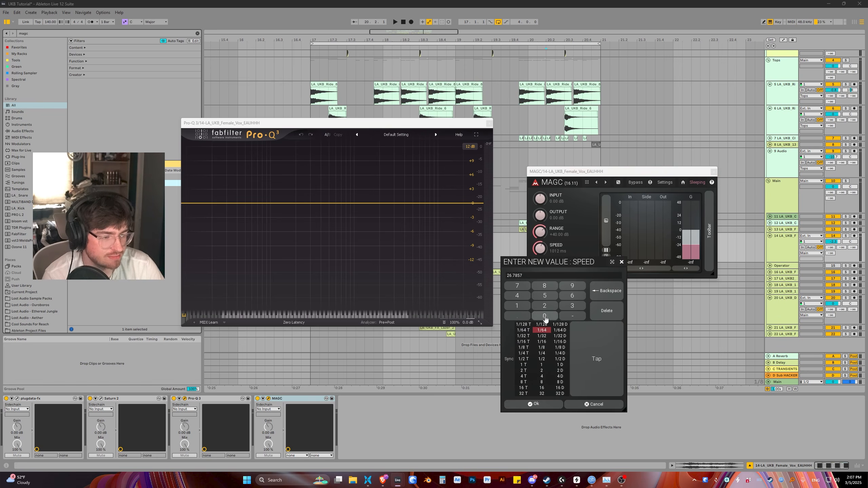
{"action": "left_click", "coordinate": [536, 404]}
{"action": "left_click_drag", "start_coordinate": [543, 232], "coordinate": [543, 205]}
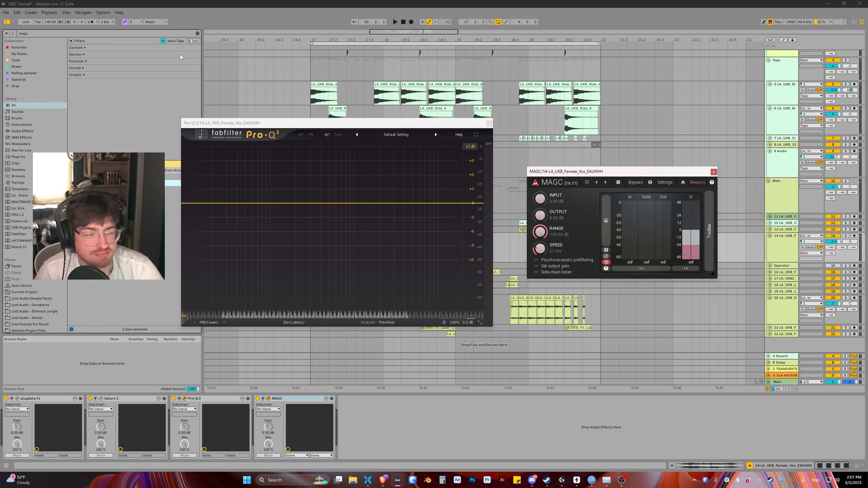
{"action": "double_click", "coordinate": [539, 249]}
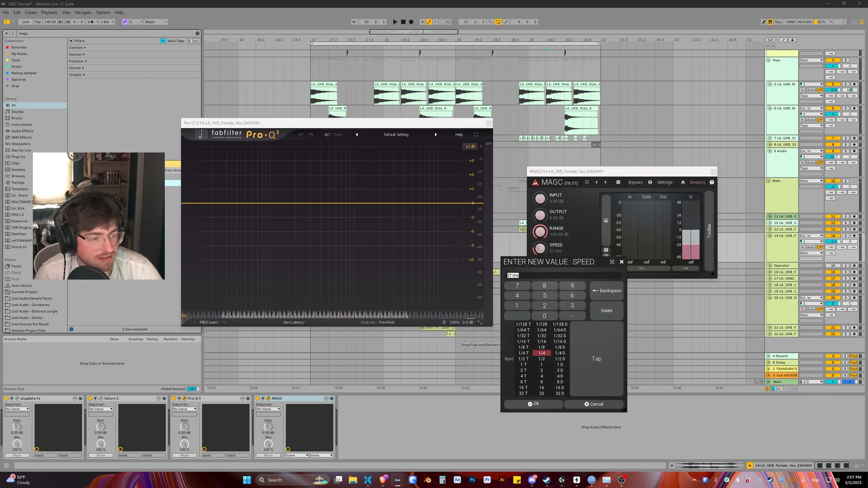
{"action": "left_click", "coordinate": [543, 330]}
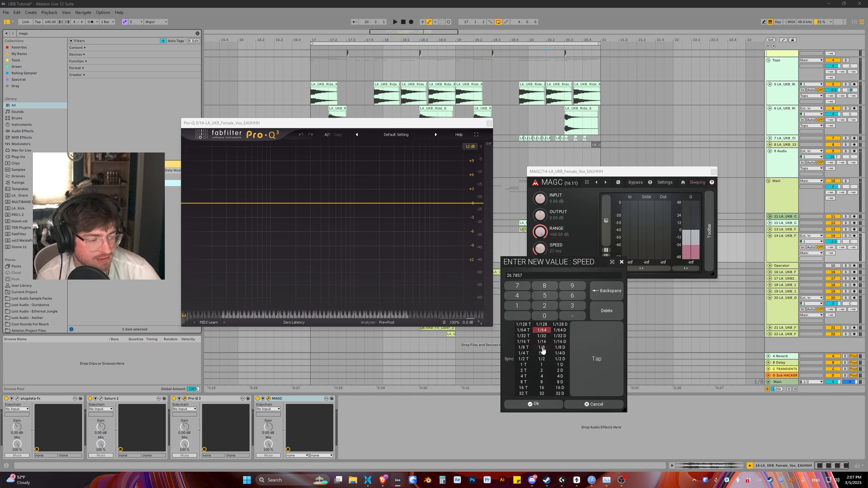
{"action": "left_click", "coordinate": [536, 404]}
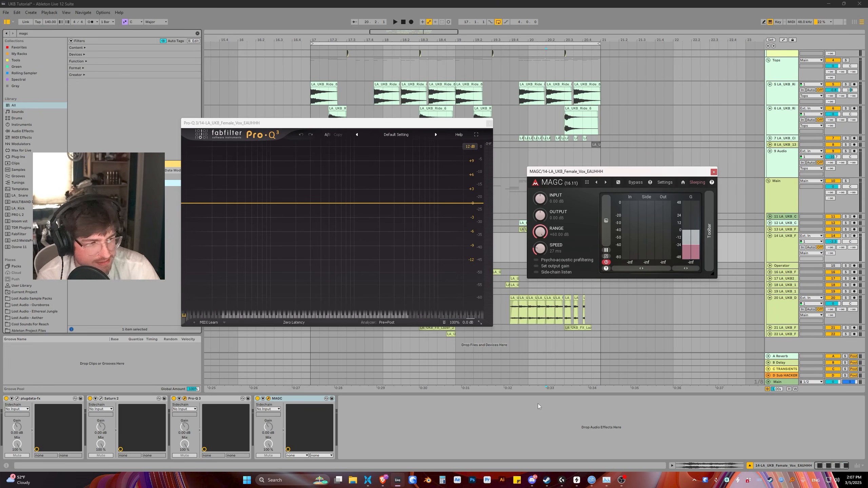
{"action": "left_click_drag", "start_coordinate": [564, 174], "coordinate": [547, 185]}
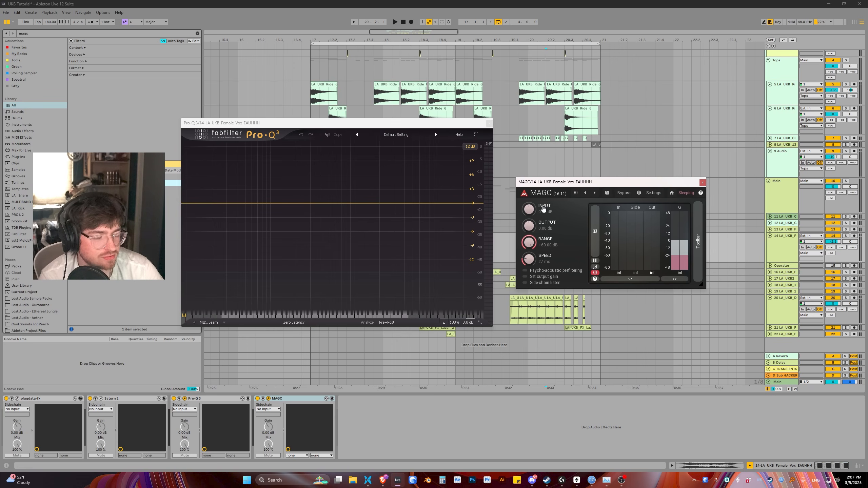
{"action": "left_click_drag", "start_coordinate": [402, 127], "coordinate": [374, 163]}
{"action": "left_click_drag", "start_coordinate": [563, 185], "coordinate": [603, 206]}
{"action": "left_click_drag", "start_coordinate": [384, 163], "coordinate": [414, 150]}
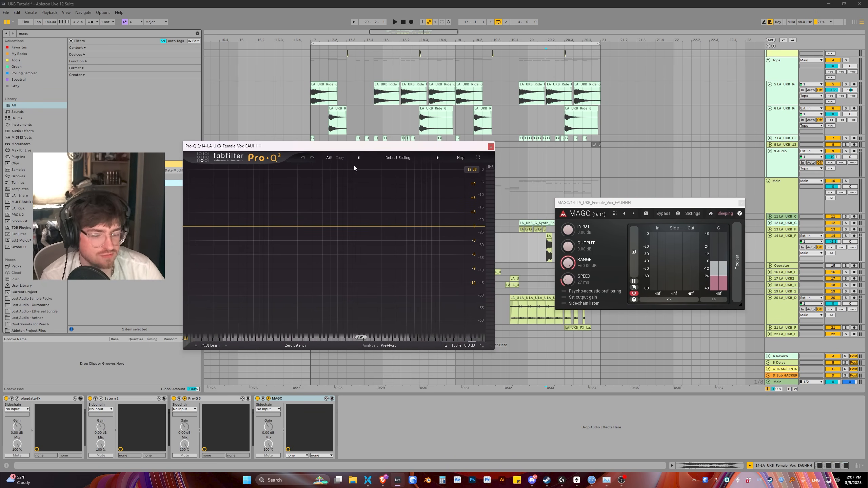
{"action": "left_click_drag", "start_coordinate": [359, 147], "coordinate": [380, 144]}
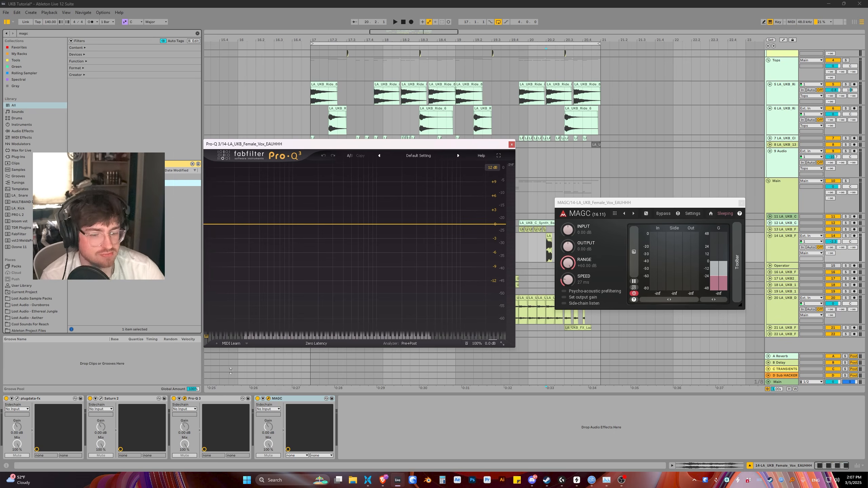
Replace Pro-Q 3 with EQ Eight, placed before MAGC in the female vocal track's device chain
{"action": "left_click_drag", "start_coordinate": [209, 399], "coordinate": [350, 417]}
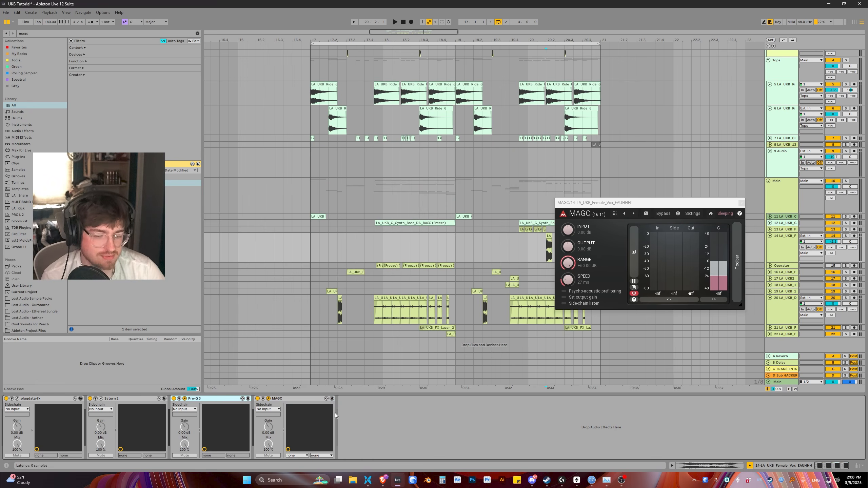
{"action": "key", "text": "Delete"}
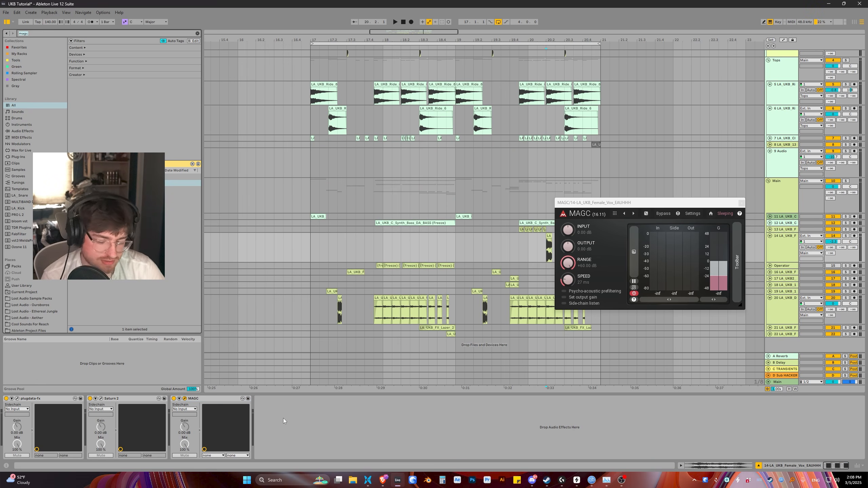
{"action": "key", "text": "ctrl+f"}
{"action": "type", "text": "eq eight"}
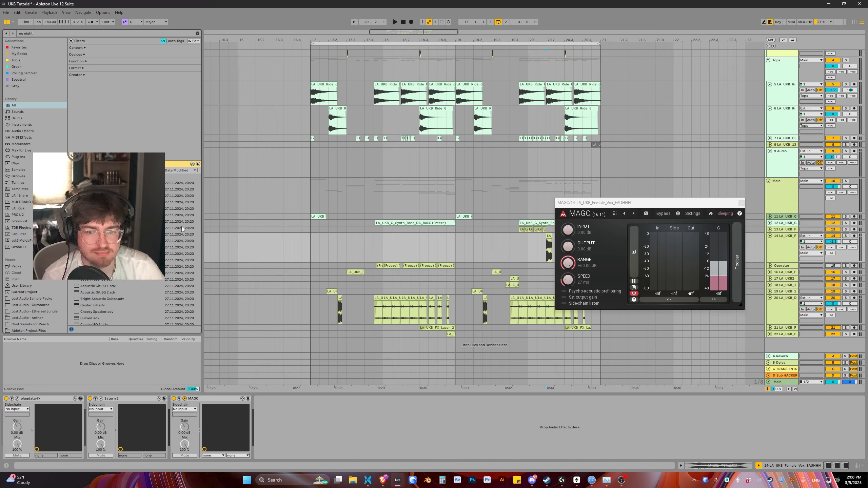
{"action": "key", "text": "Down"}
{"action": "key", "text": "Return"}
Set MAGC's sidechain source to the female vocal track 14, tapped Pre FX
{"action": "left_click_drag", "start_coordinate": [575, 203], "coordinate": [351, 274]}
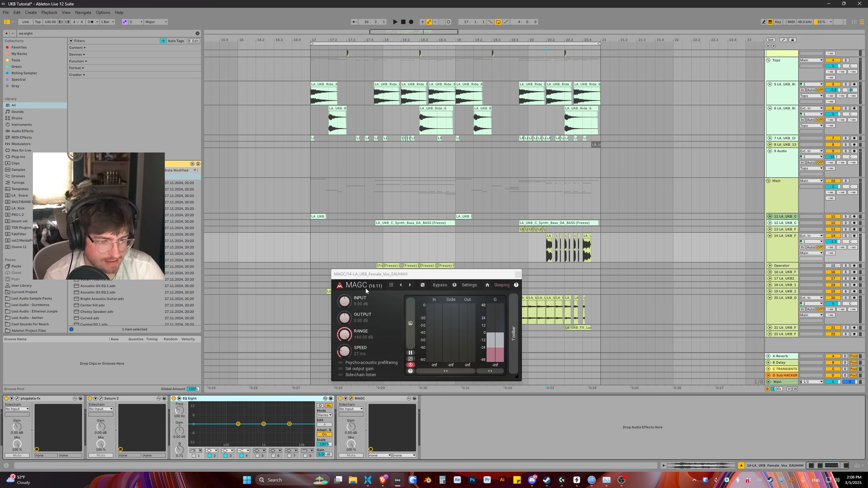
{"action": "left_click", "coordinate": [371, 403]}
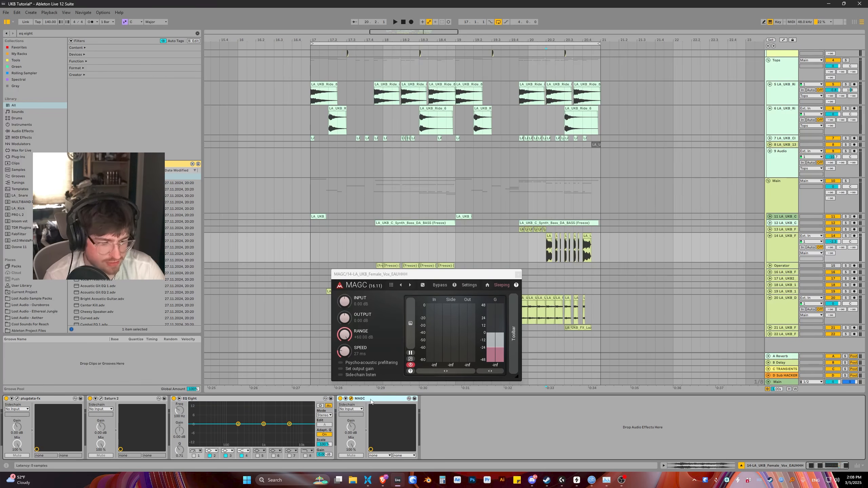
{"action": "left_click", "coordinate": [356, 413]}
{"action": "left_click", "coordinate": [356, 413]}
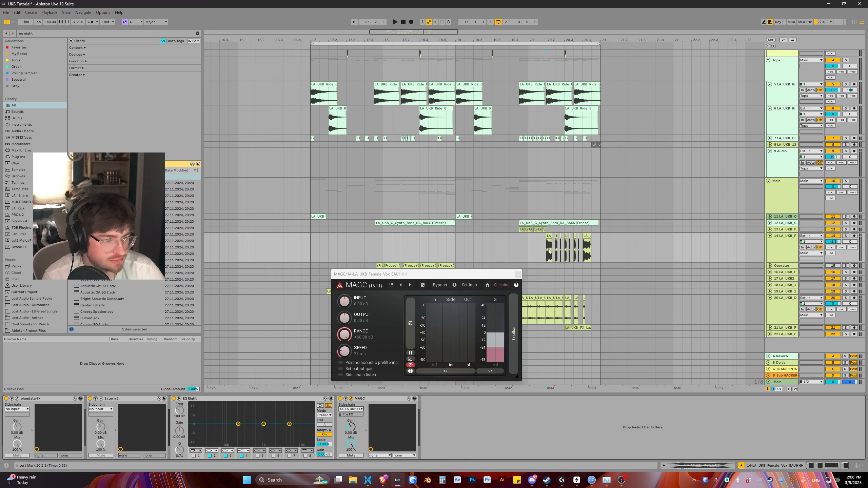
{"action": "left_click_drag", "start_coordinate": [549, 251], "coordinate": [601, 243]}
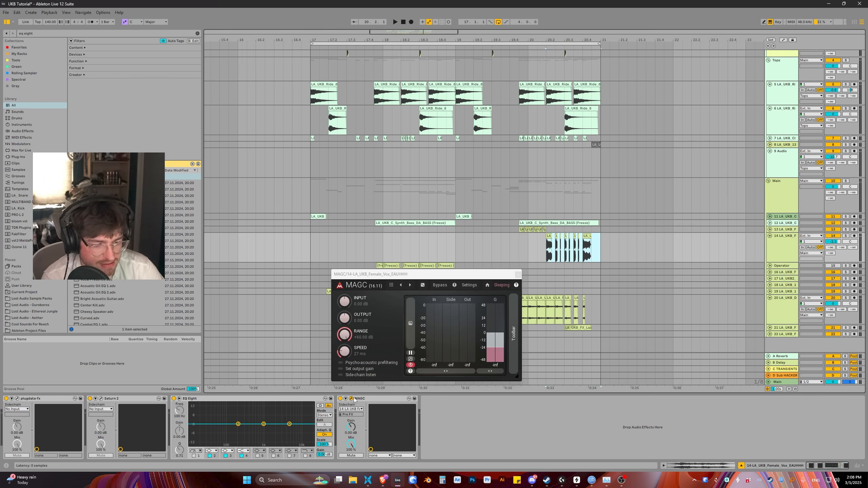
{"action": "left_click", "coordinate": [347, 412]}
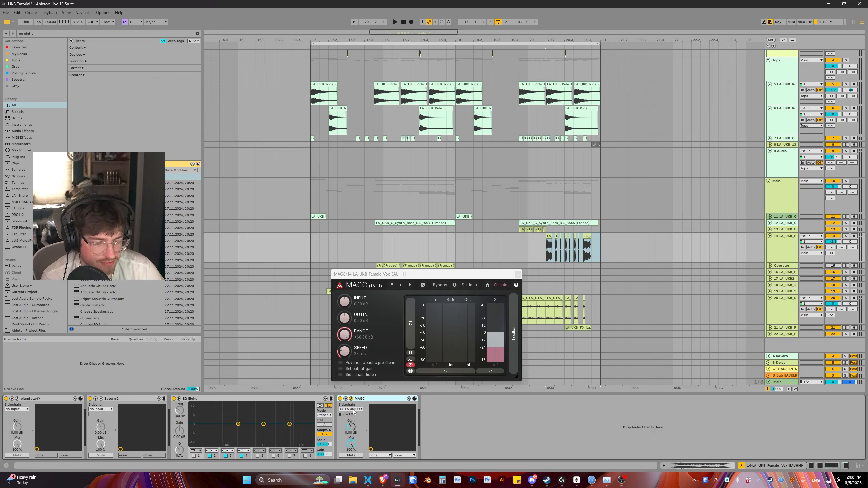
{"action": "left_click", "coordinate": [352, 409]}
{"action": "left_click", "coordinate": [354, 411]}
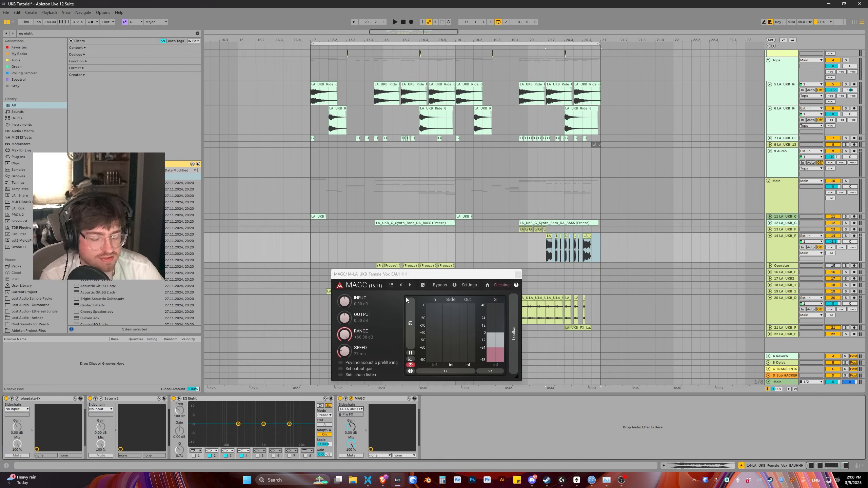
Place the insert marker at 20.2.1, the start of the female vocal clips, and move the MAGC window clear of them
{"action": "left_click_drag", "start_coordinate": [480, 275], "coordinate": [599, 282]}
{"action": "left_click", "coordinate": [598, 250], "text": "shift"}
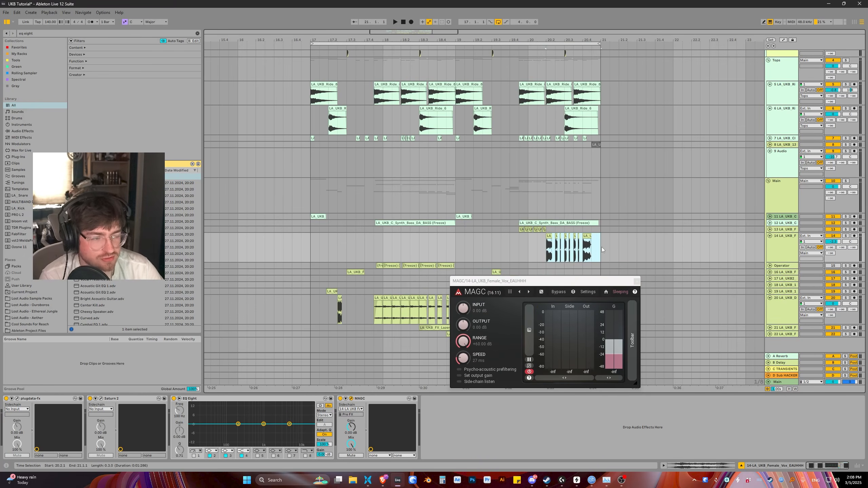
{"action": "scroll", "coordinate": [602, 247], "scroll_direction": "up", "scroll_amount": 5}
{"action": "left_click", "coordinate": [414, 254]}
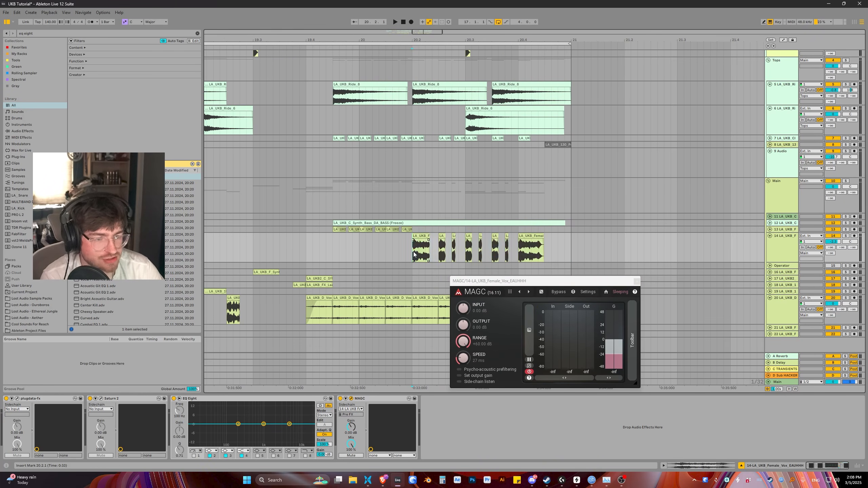
{"action": "left_click_drag", "start_coordinate": [487, 280], "coordinate": [518, 272]}
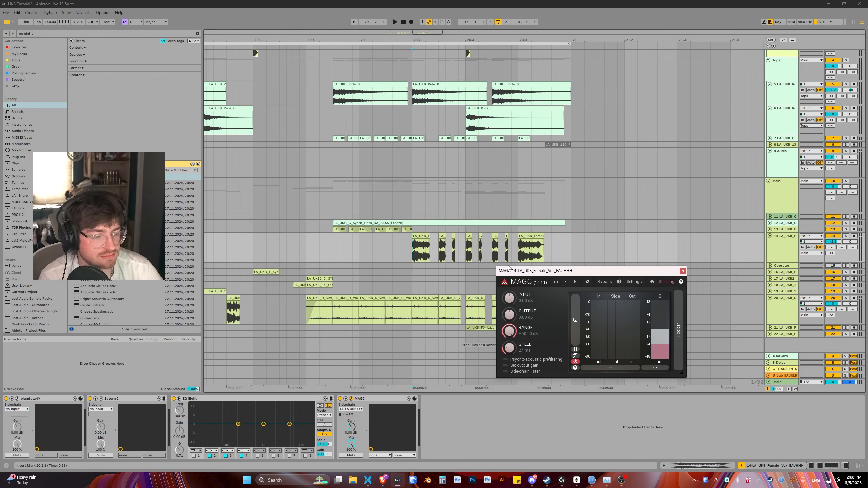
{"action": "left_click_drag", "start_coordinate": [508, 268], "coordinate": [562, 258]}
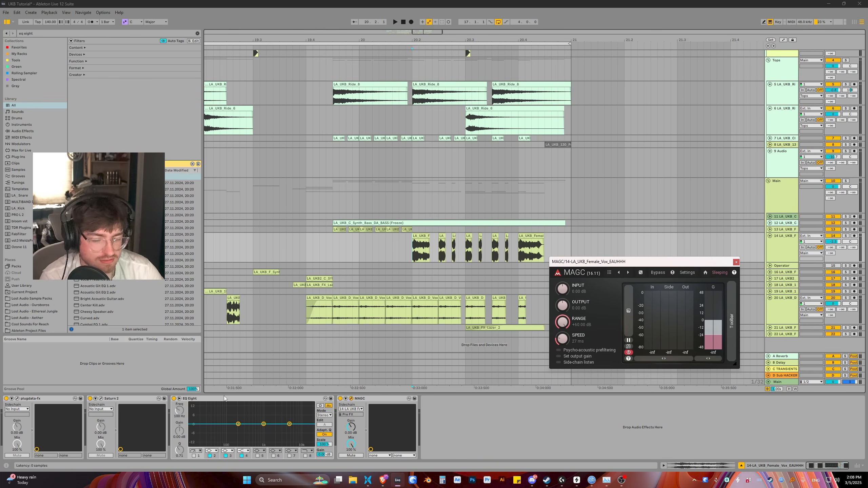
Move EQ Eight's middle band to about 1.39 kHz and reset its gain to 0 dB
{"action": "left_click", "coordinate": [289, 423]}
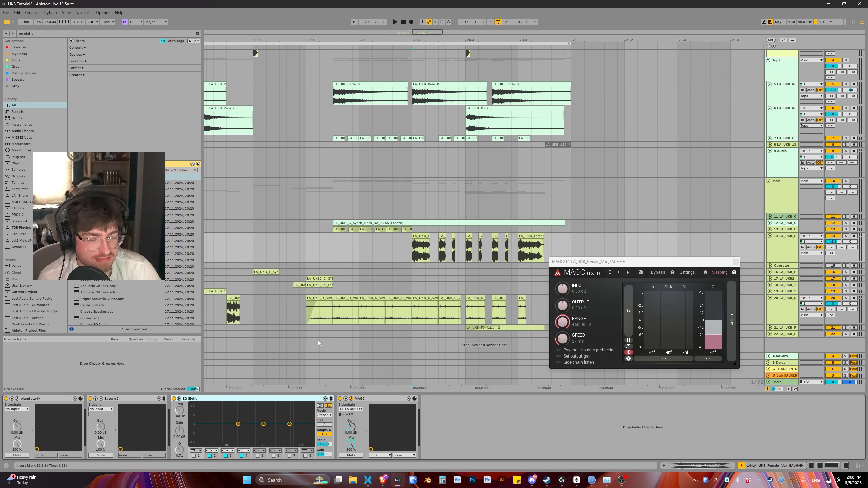
{"action": "mouse_move", "coordinate": [266, 429]}
{"action": "left_mouse_down"}
{"action": "mouse_move", "coordinate": [254, 405]}
{"action": "mouse_move", "coordinate": [266, 404]}
{"action": "mouse_move", "coordinate": [255, 404]}
{"action": "mouse_move", "coordinate": [253, 423]}
{"action": "mouse_move", "coordinate": [269, 432]}
{"action": "left_mouse_up"}
{"action": "double_click", "coordinate": [269, 432]}
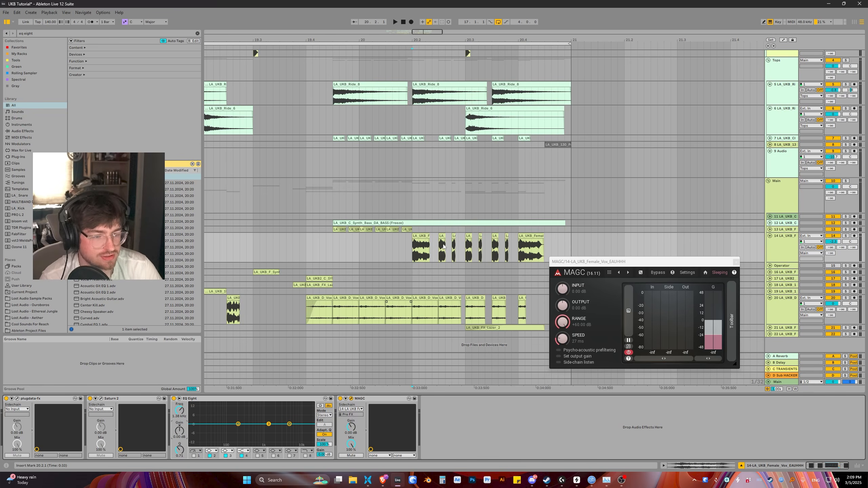
Play the full arrangement from 17.1.1 and restart from 20.1.1 to hear the vocal in the mix
{"action": "left_click", "coordinate": [412, 247]}
{"action": "scroll", "coordinate": [457, 177], "scroll_direction": "down", "scroll_amount": 5}
{"action": "left_click", "coordinate": [289, 245]}
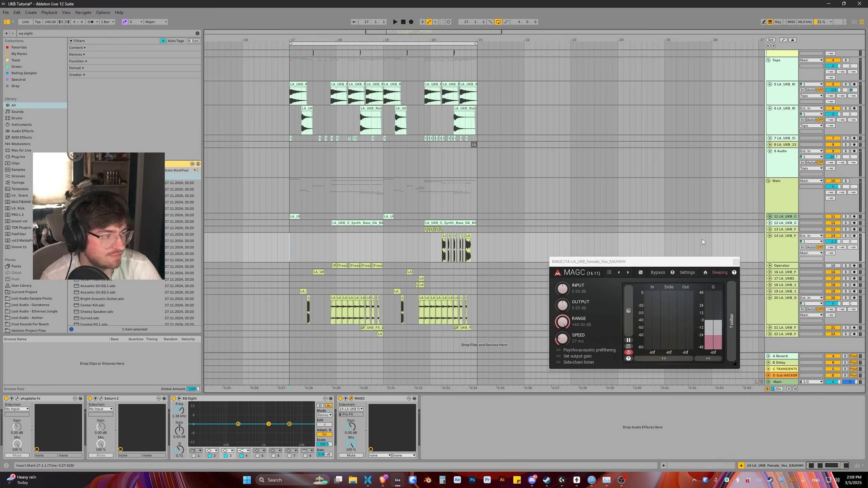
{"action": "key", "text": "space"}
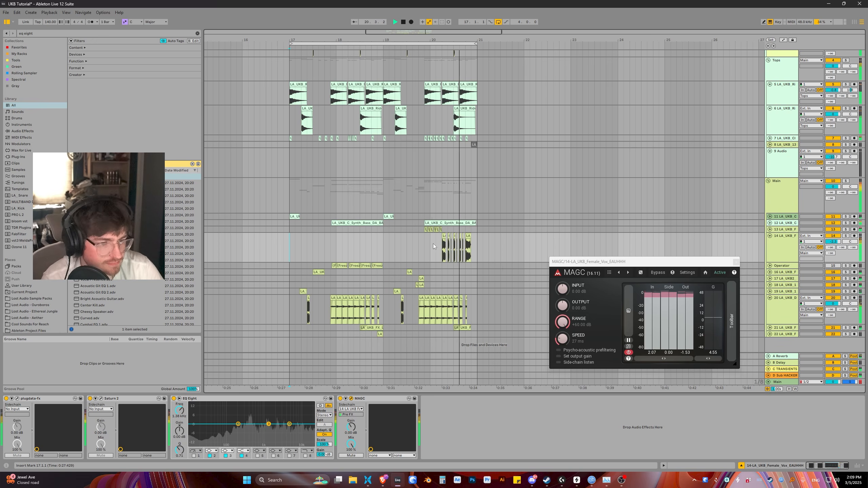
{"action": "left_click", "coordinate": [430, 244]}
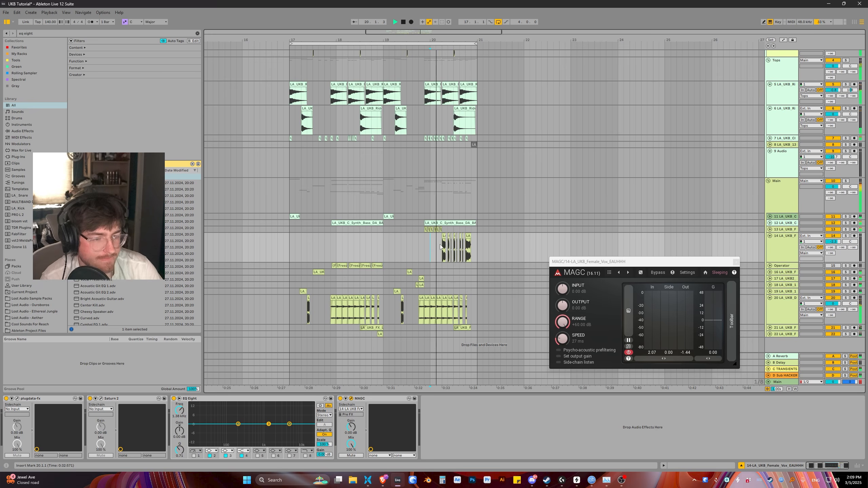
Solo the female vocal track and play its clips from 20.2.1
{"action": "key", "text": "space"}
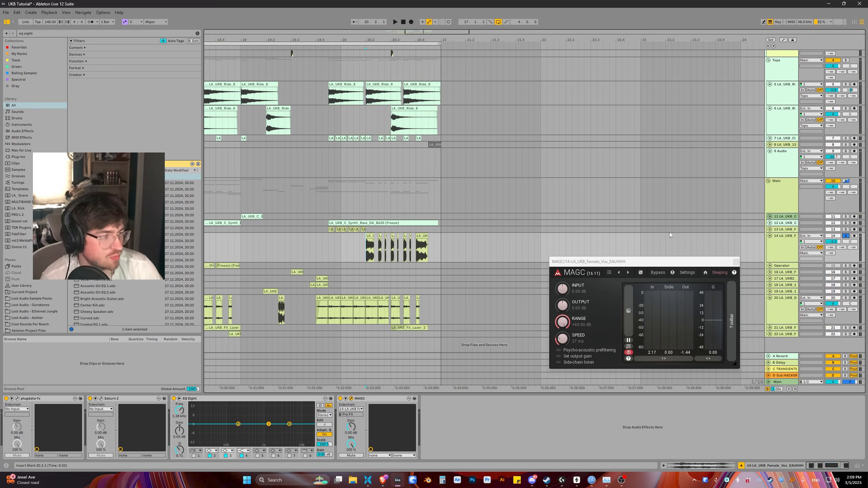
{"action": "key", "text": "space"}
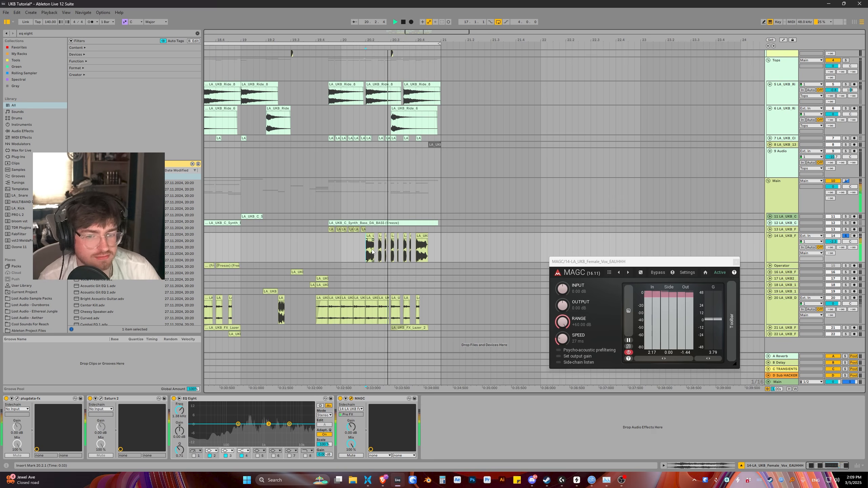
{"action": "key", "text": "space"}
Try a 100 Hz low cut plus a high-shelf boost at about 2.6 kHz in EQ Eight and audition the vocal from 20.2.1
{"action": "left_click", "coordinate": [194, 455]}
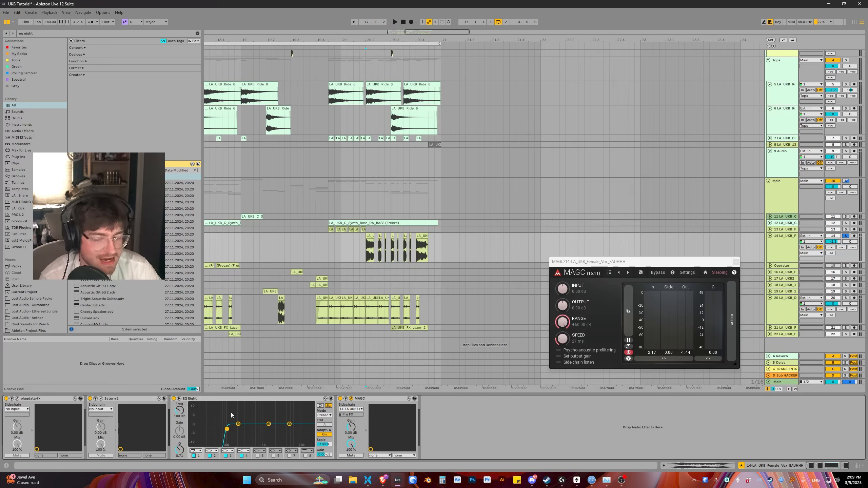
{"action": "mouse_move", "coordinate": [269, 424]}
{"action": "left_mouse_down"}
{"action": "mouse_move", "coordinate": [275, 409]}
{"action": "mouse_move", "coordinate": [258, 408]}
{"action": "mouse_move", "coordinate": [279, 414]}
{"action": "left_mouse_up"}
{"action": "double_click", "coordinate": [255, 409]}
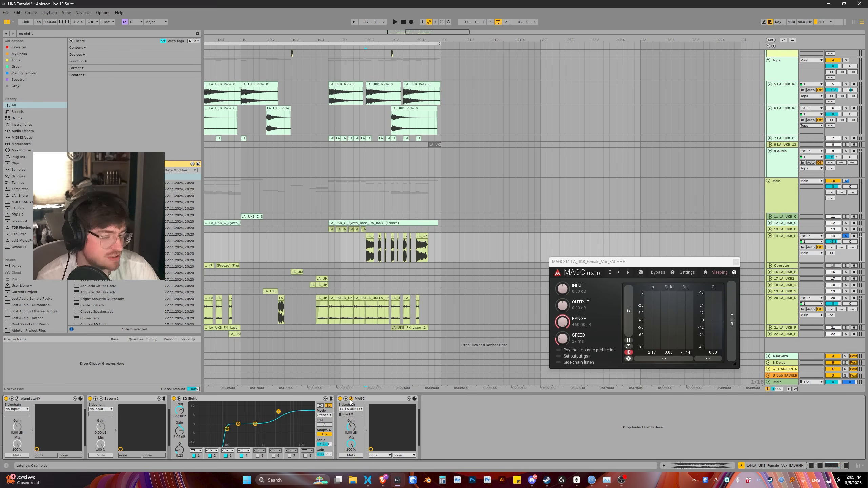
{"action": "left_click", "coordinate": [366, 256]}
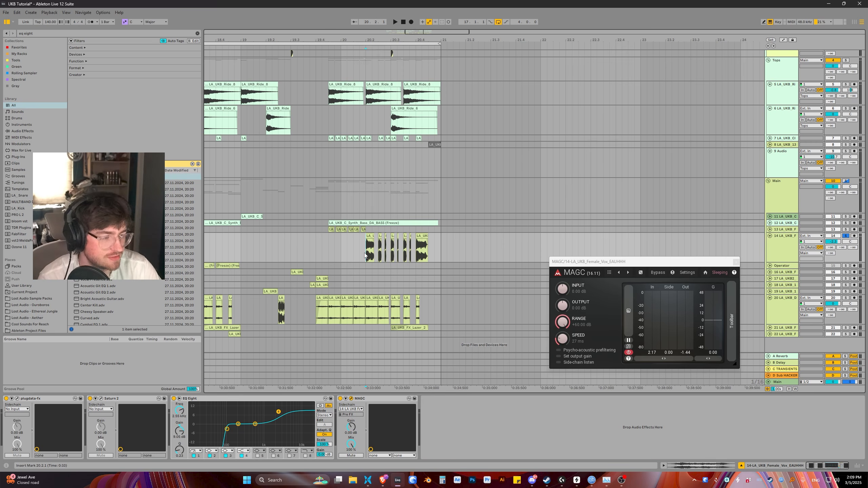
{"action": "key", "text": "space"}
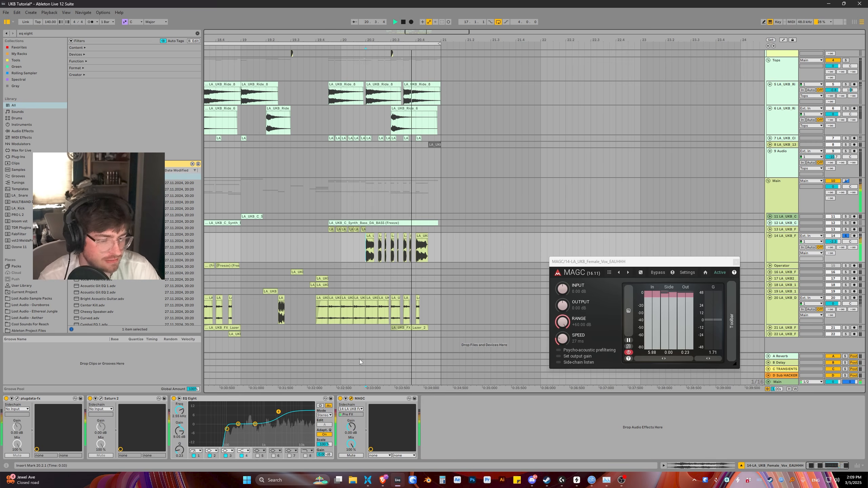
{"action": "mouse_move", "coordinate": [279, 412]}
{"action": "left_mouse_down"}
{"action": "mouse_move", "coordinate": [272, 444]}
{"action": "mouse_move", "coordinate": [272, 423]}
{"action": "left_mouse_up"}
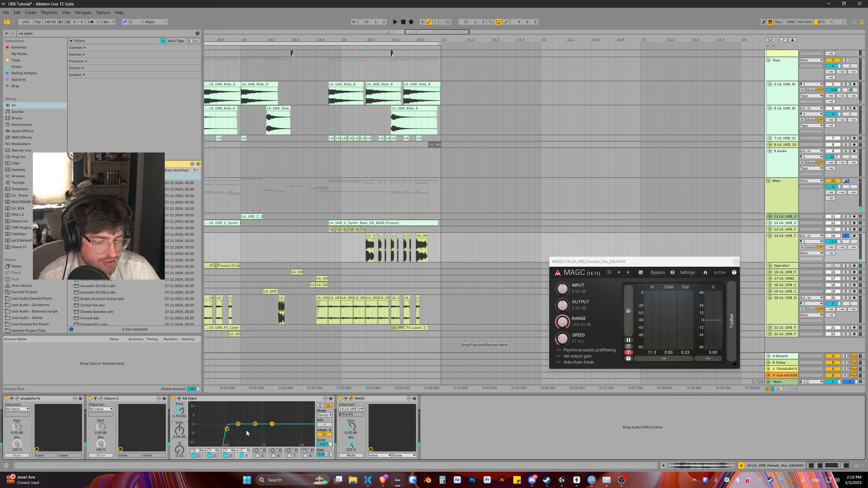
Enable psycho-acoustic prefiltering in MAGC
{"action": "left_click", "coordinate": [576, 355]}
{"action": "left_click", "coordinate": [569, 352]}
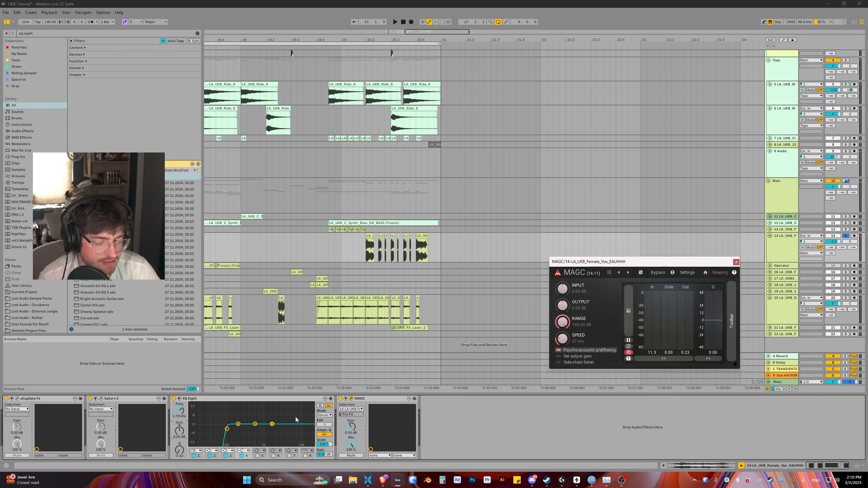
Try EQ Eight boosts on the vocal, a high shelf at about 3.5 kHz and a bell at about 2.1 kHz
{"action": "left_click_drag", "start_coordinate": [271, 425], "coordinate": [283, 416]}
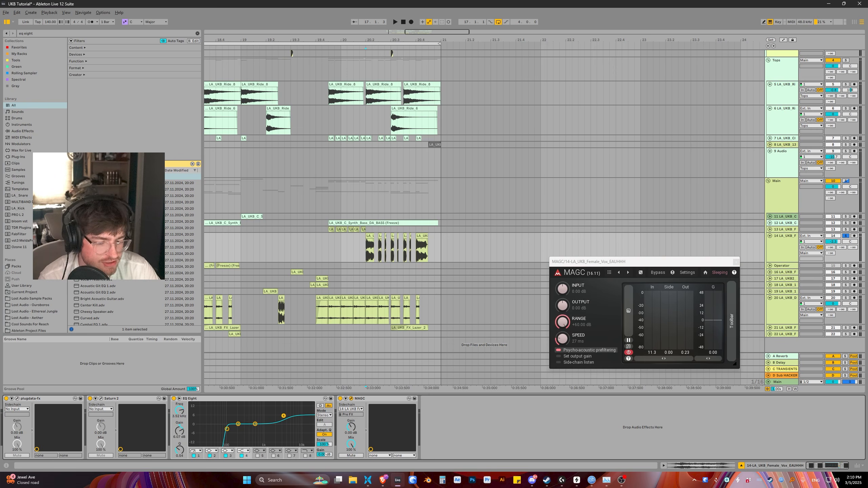
{"action": "double_click", "coordinate": [180, 433]}
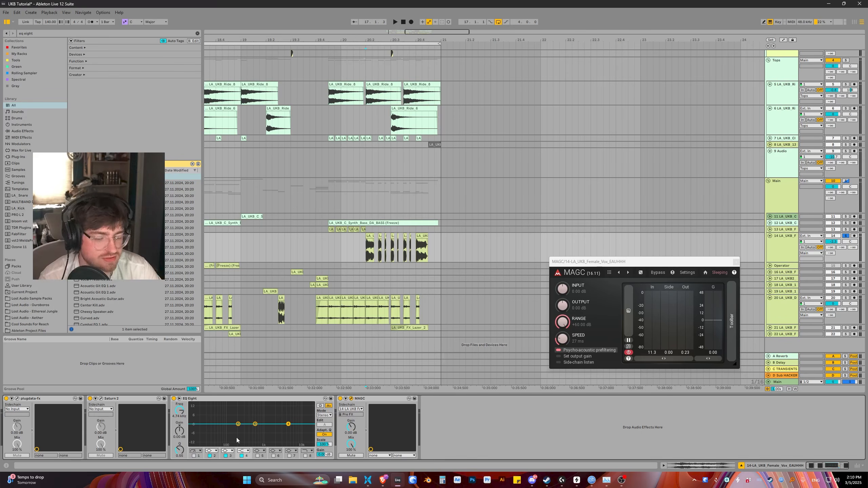
{"action": "left_click_drag", "start_coordinate": [255, 424], "coordinate": [264, 418]}
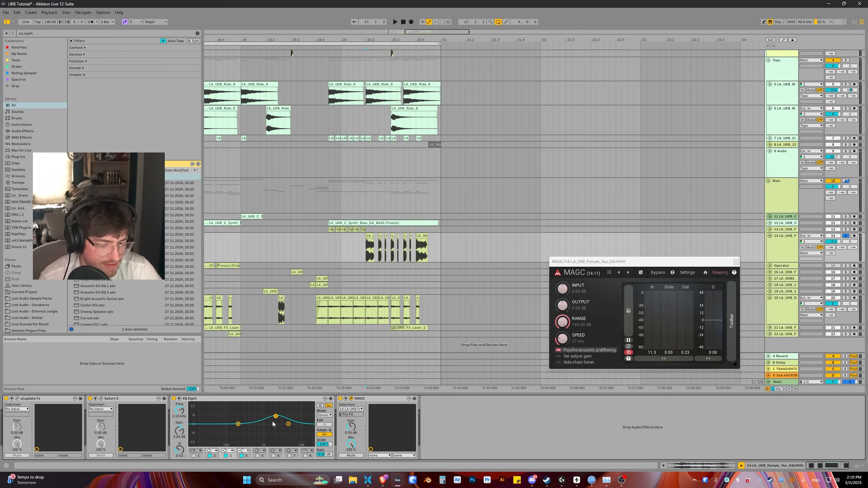
{"action": "key", "text": "space"}
{"action": "key", "text": "space"}
Try two stacked narrow boosts of 15 dB around 430 Hz in EQ Eight and audition the vocal
{"action": "left_click_drag", "start_coordinate": [275, 417], "coordinate": [250, 404]}
{"action": "key", "text": "space"}
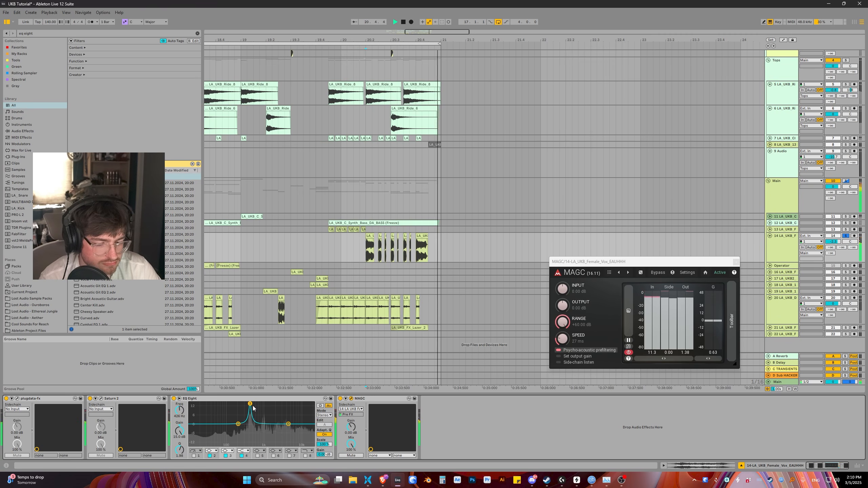
{"action": "key", "text": "space"}
{"action": "left_click", "coordinate": [258, 456]}
{"action": "left_click", "coordinate": [250, 404]}
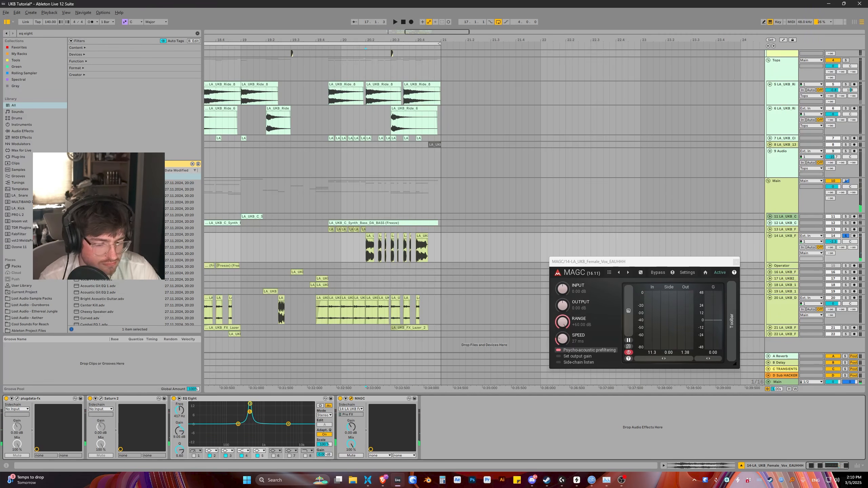
{"action": "key", "text": "space"}
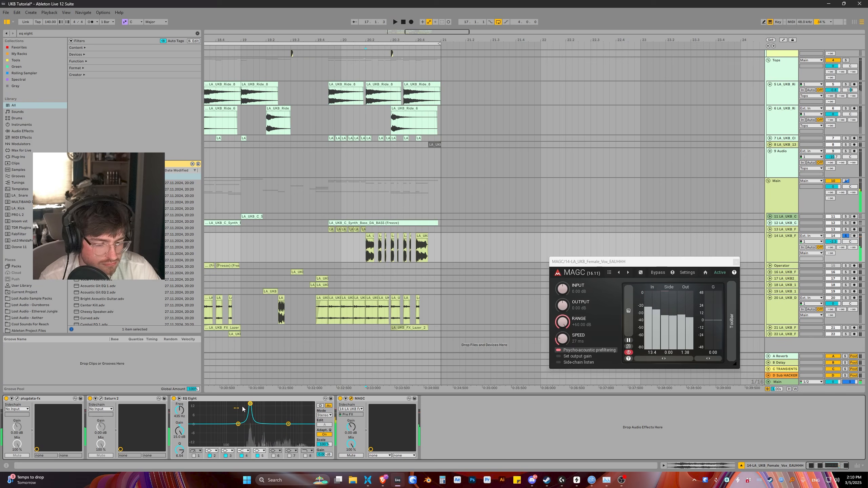
{"action": "key", "text": "space"}
Sweep the narrow 15 dB peak up to about 1.9 kHz and reset the EQ Eight band gains to 0 dB
{"action": "left_click_drag", "start_coordinate": [251, 404], "coordinate": [267, 405]}
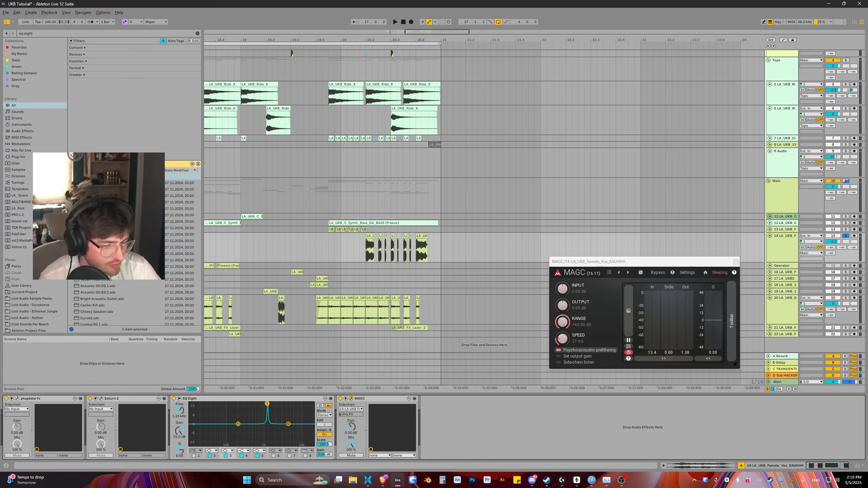
{"action": "left_click_drag", "start_coordinate": [268, 405], "coordinate": [257, 407]}
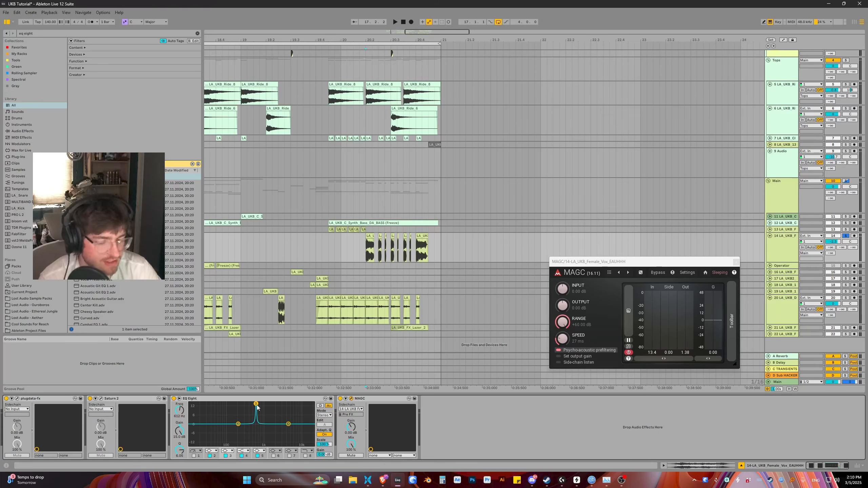
{"action": "left_click_drag", "start_coordinate": [256, 404], "coordinate": [274, 406]}
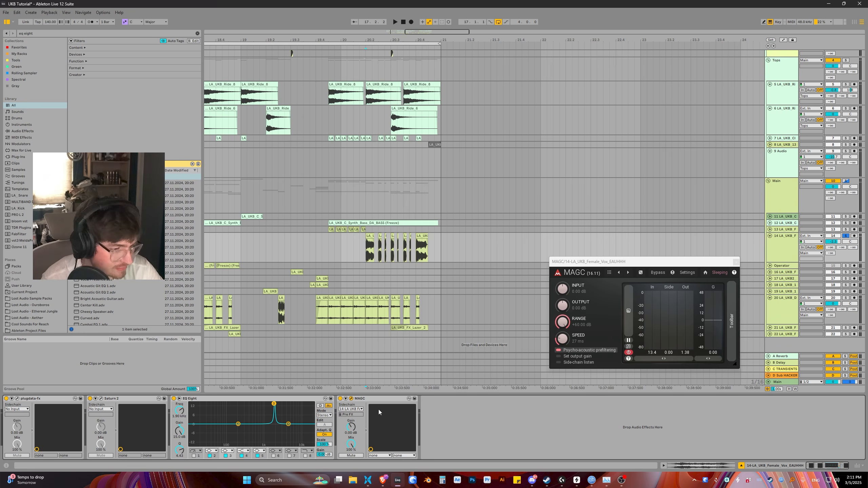
{"action": "double_click", "coordinate": [178, 432]}
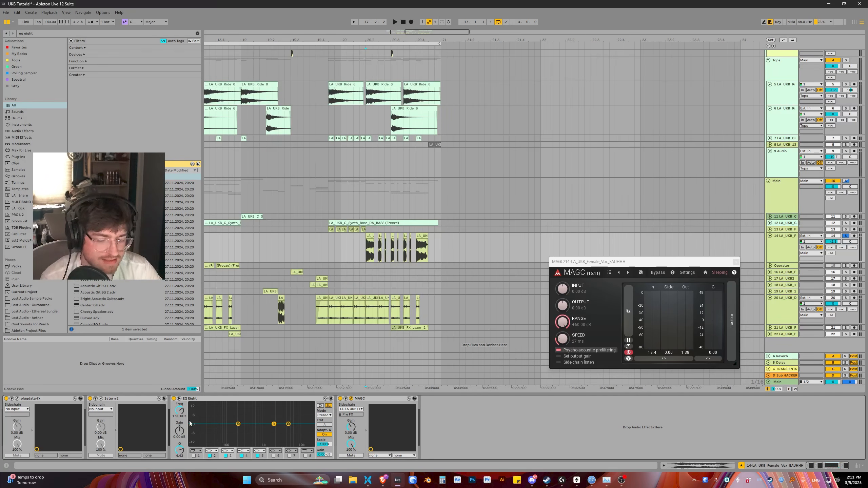
{"action": "left_click_drag", "start_coordinate": [237, 422], "coordinate": [250, 419]}
{"action": "double_click", "coordinate": [179, 434]}
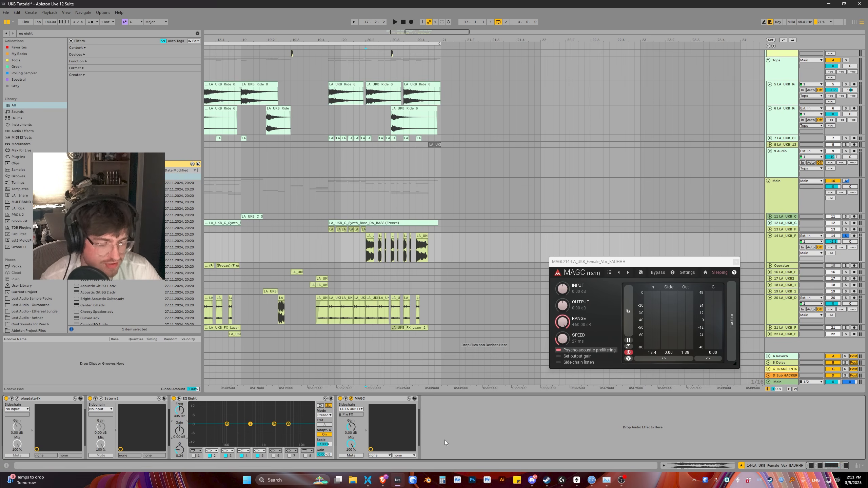
Add a Saturator between EQ Eight and MAGC on the female vocal track
{"action": "left_click", "coordinate": [470, 436]}
{"action": "key", "text": "ctrl+f"}
{"action": "type", "text": "satu"}
{"action": "left_click_drag", "start_coordinate": [103, 176], "coordinate": [381, 403]}
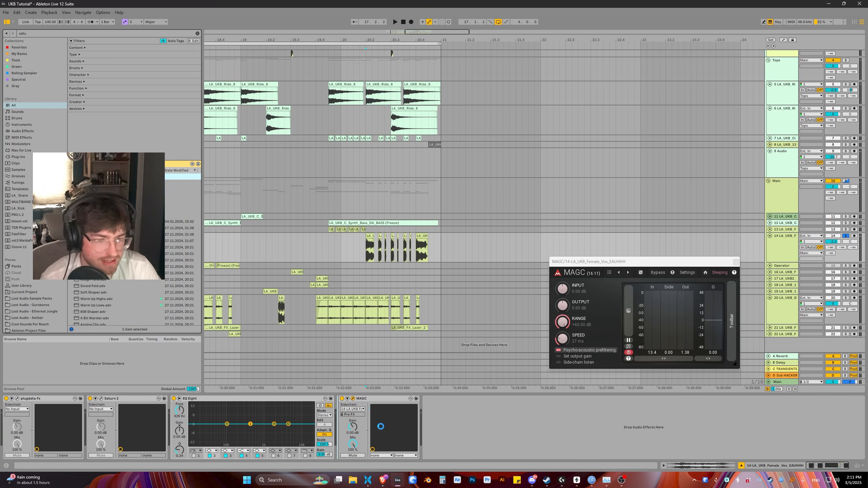
Raise Saturator's Drive to about 20 dB and audition the vocal
{"action": "key", "text": "space"}
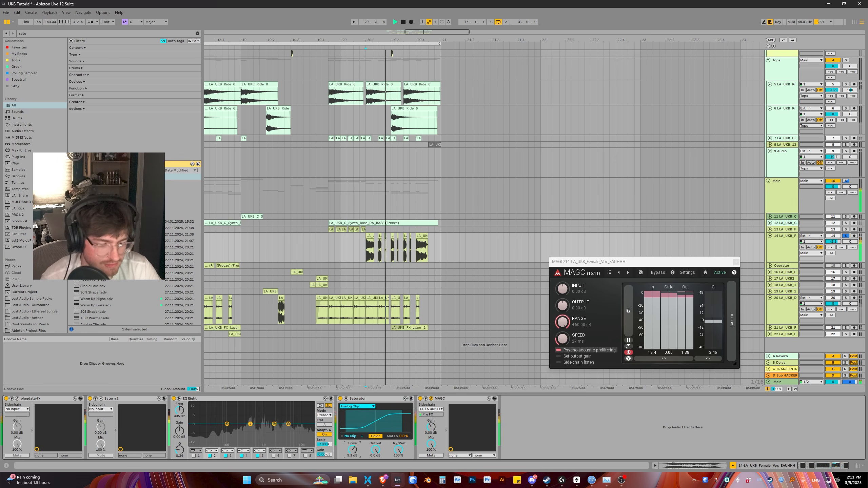
{"action": "left_click_drag", "start_coordinate": [352, 449], "coordinate": [352, 435]}
{"action": "key", "text": "space"}
{"action": "key", "text": "space"}
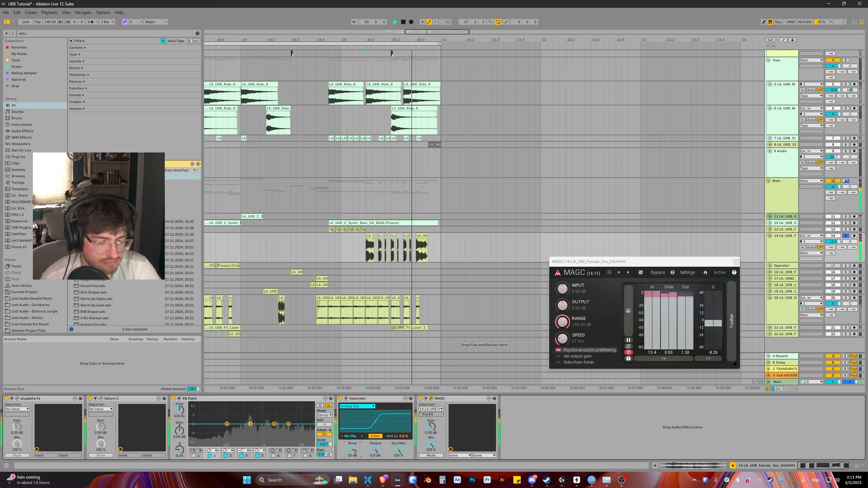
{"action": "key", "text": "space"}
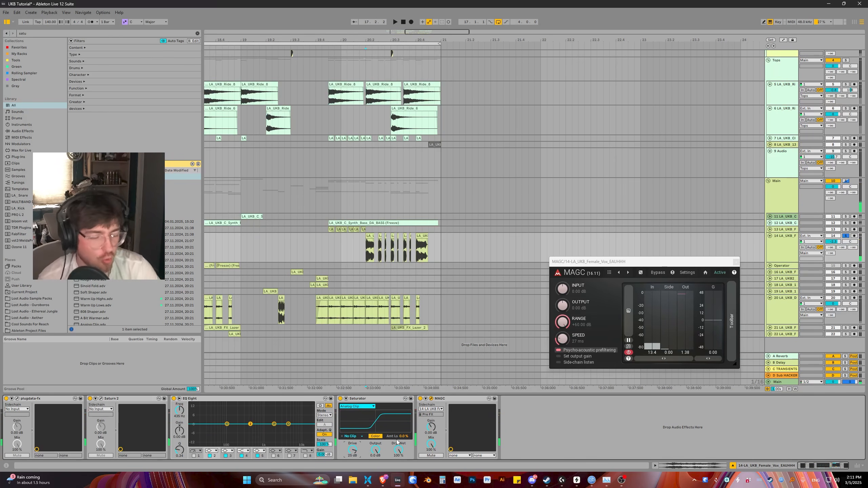
Replace Saturator with Roar, placed between EQ Eight and MAGC in the vocal's device chain
{"action": "left_click", "coordinate": [374, 400]}
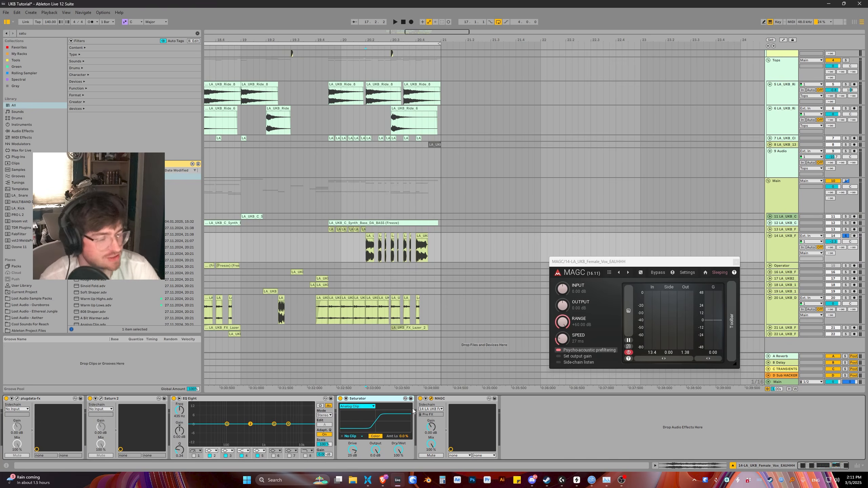
{"action": "left_click_drag", "start_coordinate": [564, 261], "coordinate": [526, 241]}
{"action": "key", "text": "ctrl+f"}
{"action": "type", "text": "roar"}
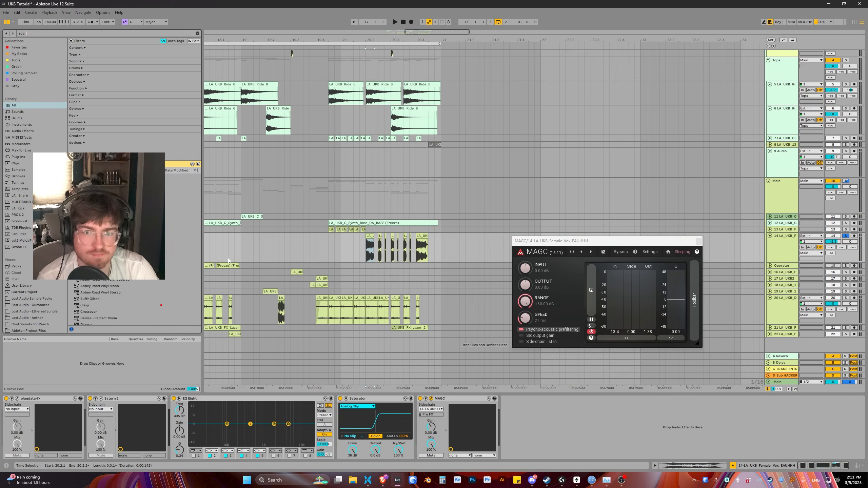
{"action": "key", "text": "Down"}
{"action": "key", "text": "Return"}
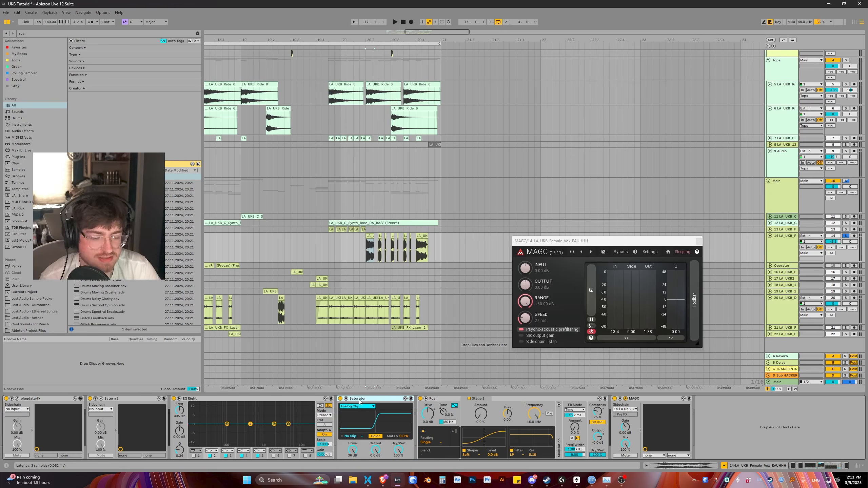
{"action": "key", "text": "Delete"}
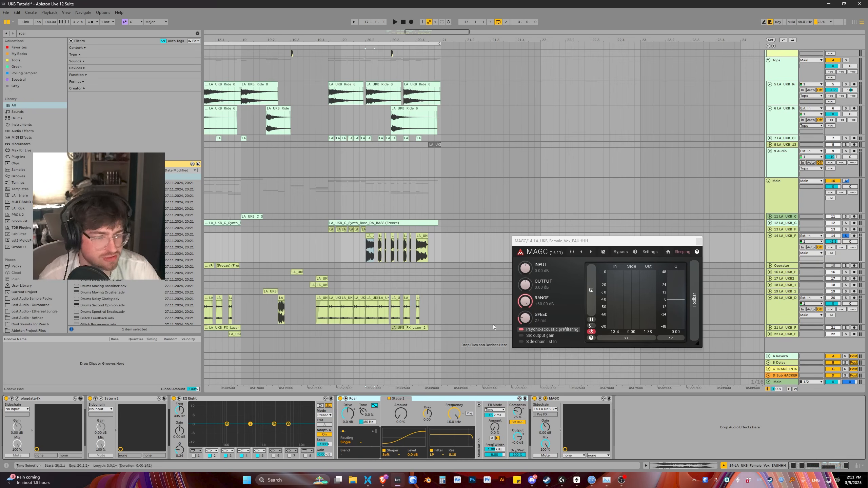
Set Roar's Stage 1 shaper to Noise Injection and play the vocal from 20.2.1
{"action": "mouse_move", "coordinate": [557, 242]}
{"action": "left_mouse_down"}
{"action": "mouse_move", "coordinate": [579, 235]}
{"action": "mouse_move", "coordinate": [563, 231]}
{"action": "left_mouse_up"}
{"action": "left_click", "coordinate": [378, 258]}
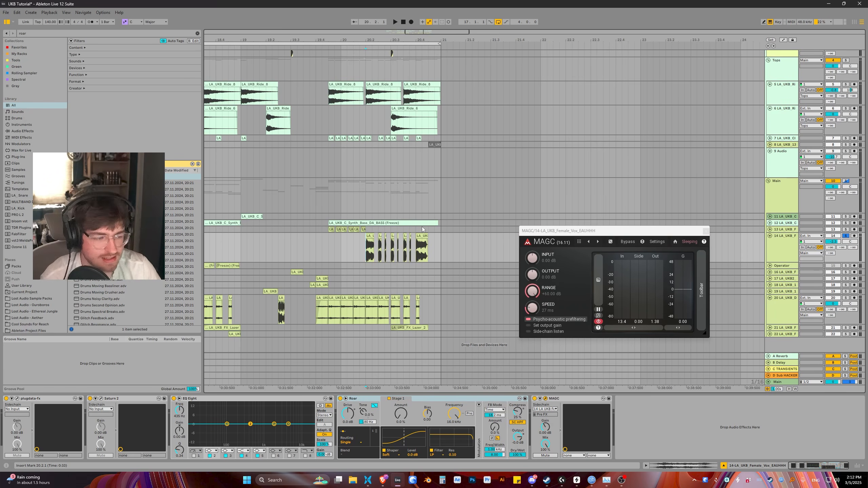
{"action": "key", "text": "space"}
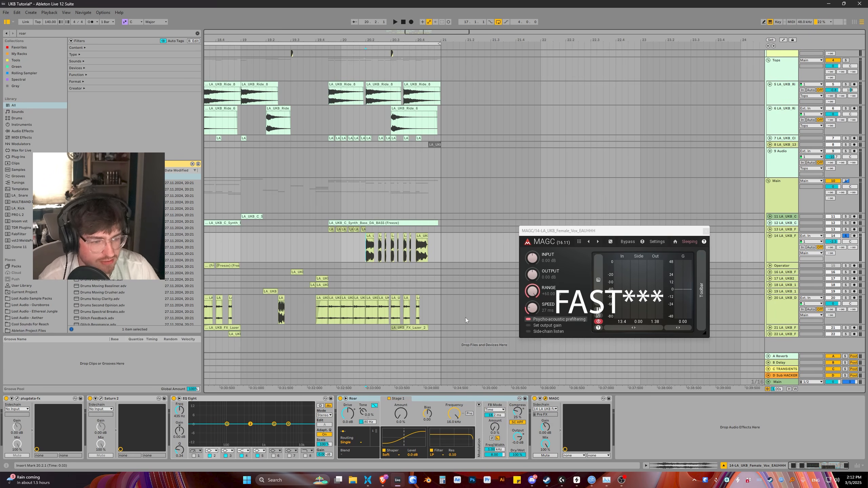
{"action": "left_click", "coordinate": [392, 456]}
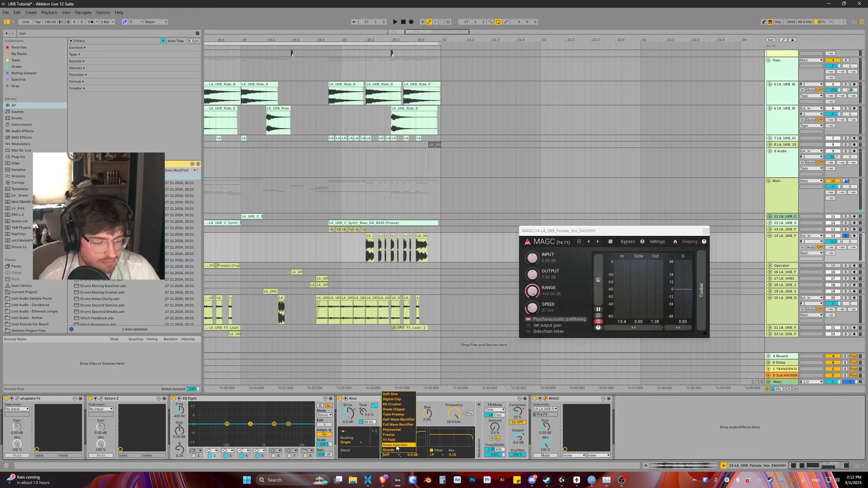
{"action": "left_click", "coordinate": [396, 447]}
{"action": "key", "text": "space"}
Raise Roar's shaper Amount to about 77% and its Drive to about 18 dB while auditioning the vocal
{"action": "left_click_drag", "start_coordinate": [401, 414], "coordinate": [401, 361]}
{"action": "key", "text": "space"}
{"action": "key", "text": "space"}
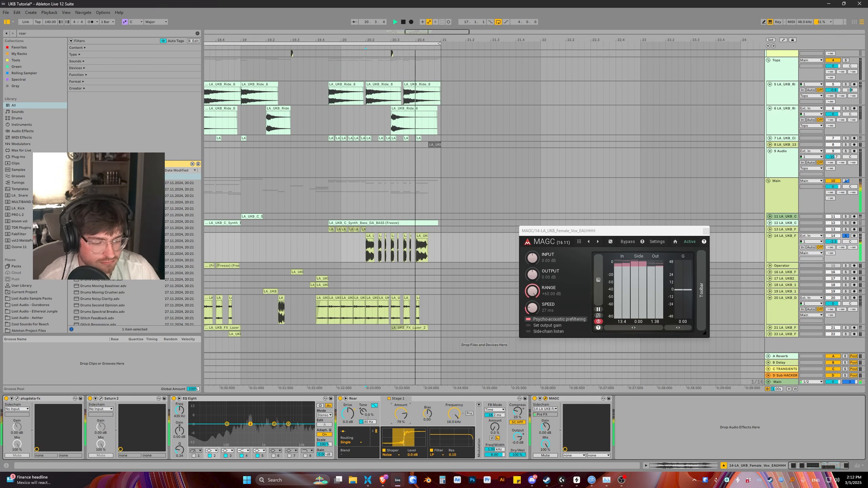
{"action": "key", "text": "space"}
{"action": "left_click_drag", "start_coordinate": [348, 414], "coordinate": [348, 400]}
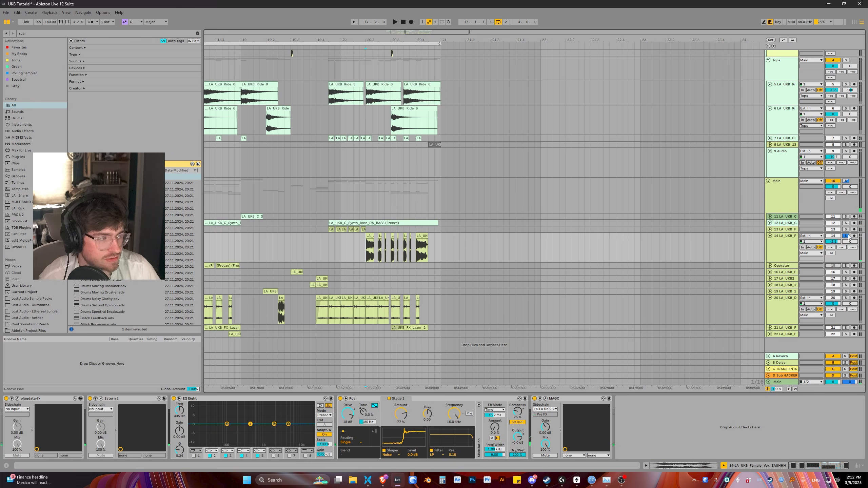
Boost EQ Eight's second band by 15 dB at about 287 Hz on the female vocal
{"action": "left_click", "coordinate": [846, 236]}
{"action": "left_click", "coordinate": [404, 22]}
{"action": "scroll", "coordinate": [404, 102], "scroll_direction": "down", "scroll_amount": 2}
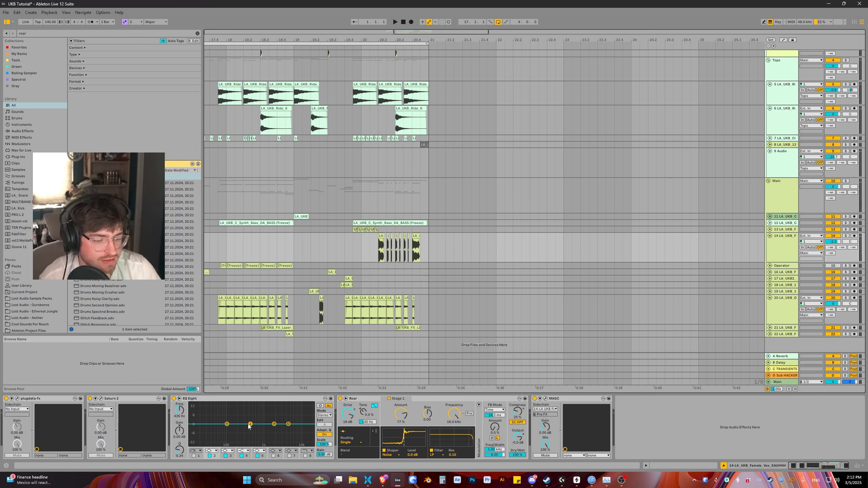
{"action": "left_click_drag", "start_coordinate": [250, 424], "coordinate": [239, 405]}
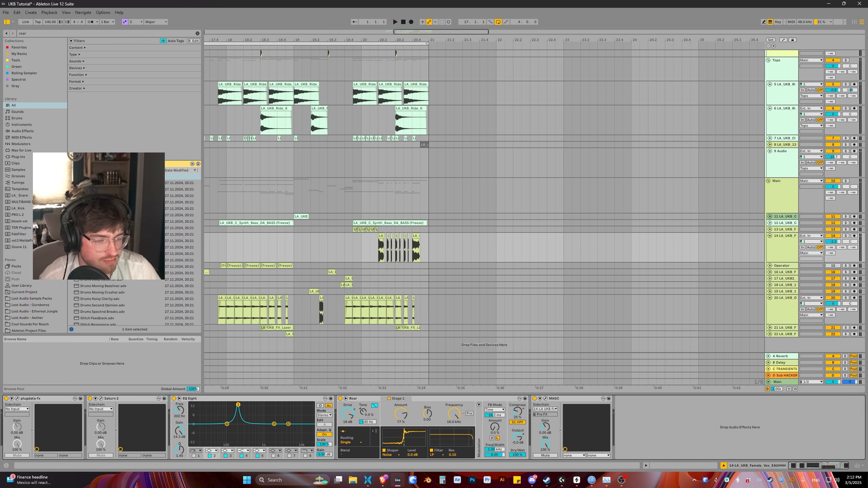
{"action": "left_click", "coordinate": [383, 254]}
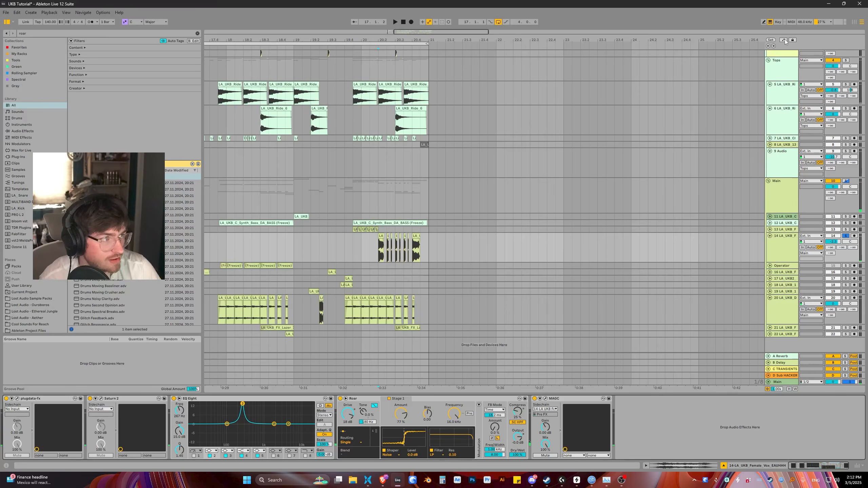
Show automation and shape a sweep of EQ Eight's band 2 frequency across the female vocal clips while auditioning it
{"action": "key", "text": "a"}
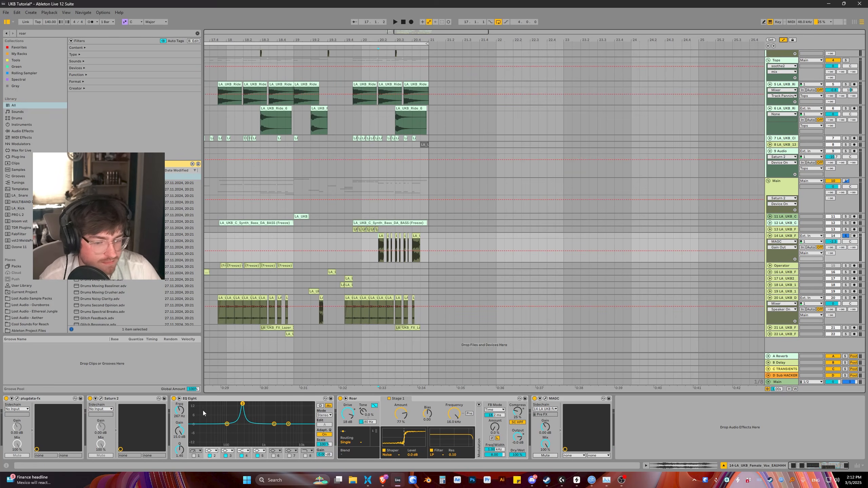
{"action": "left_click", "coordinate": [178, 411]}
{"action": "left_click", "coordinate": [378, 252]}
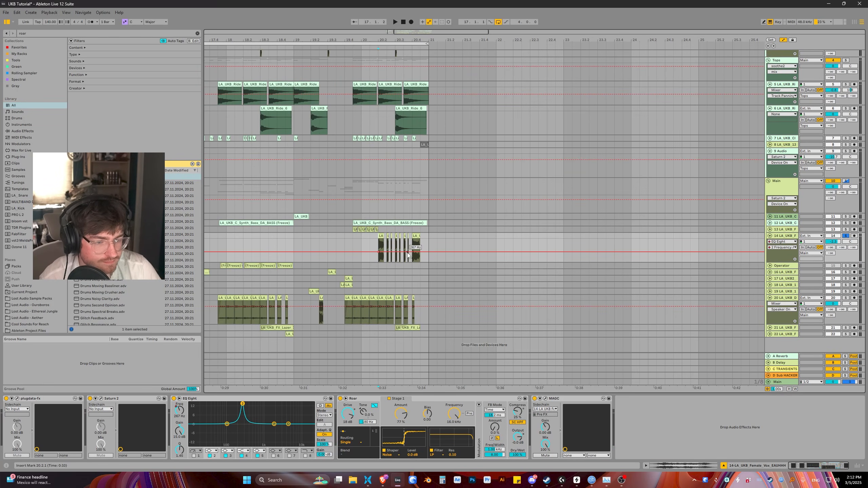
{"action": "key", "text": "space"}
{"action": "mouse_move", "coordinate": [412, 252]}
{"action": "left_mouse_down"}
{"action": "mouse_move", "coordinate": [421, 243]}
{"action": "mouse_move", "coordinate": [412, 244]}
{"action": "mouse_move", "coordinate": [421, 254]}
{"action": "left_mouse_up"}
{"action": "key", "text": "ctrl+z"}
{"action": "key", "text": "space"}
{"action": "key", "text": "space"}
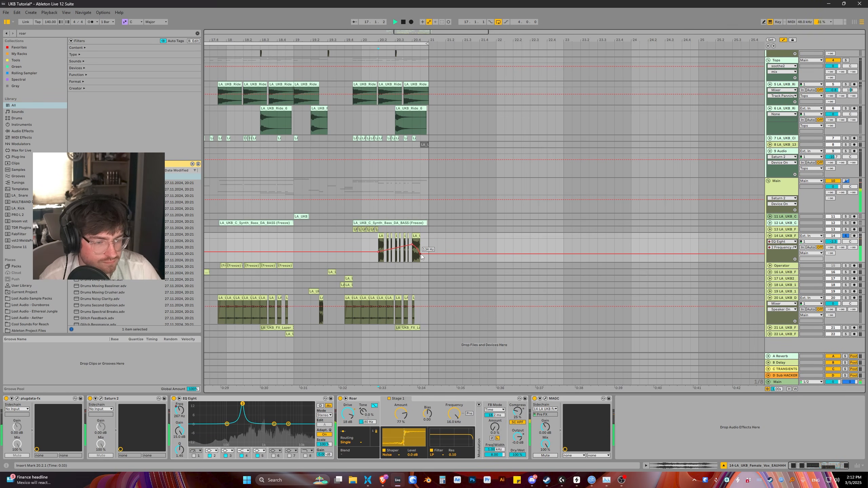
{"action": "key", "text": "space"}
{"action": "left_click_drag", "start_coordinate": [398, 248], "coordinate": [402, 254]}
{"action": "key", "text": "space"}
Unsolo the vocal and loop 17.1.1 to 21.1.1 to audition it in the full mix
{"action": "key", "text": "s"}
{"action": "left_click_drag", "start_coordinate": [388, 41], "coordinate": [389, 36]}
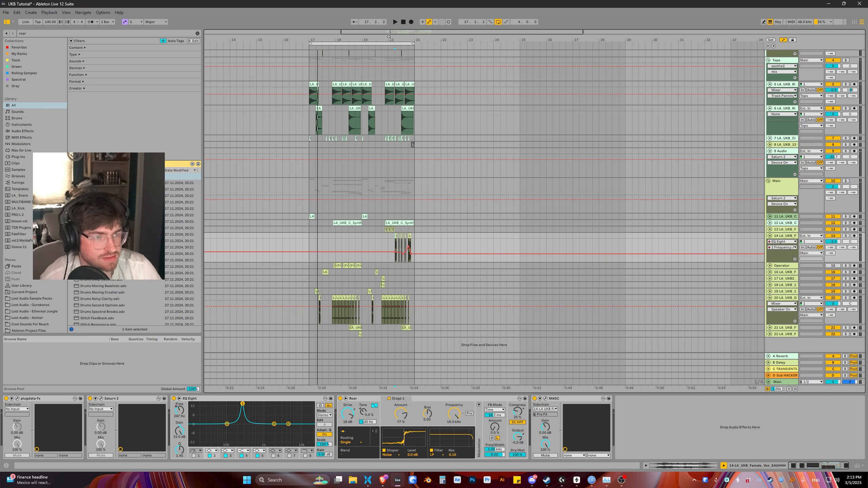
{"action": "key", "text": "space"}
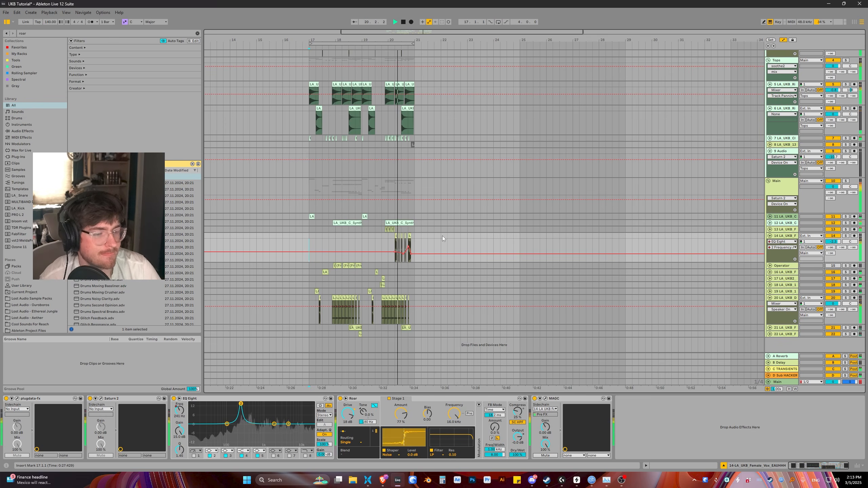
{"action": "left_click", "coordinate": [416, 238], "text": "shift"}
{"action": "key", "text": "ctrl+l"}
{"action": "key", "text": "space"}
{"action": "key", "text": "space"}
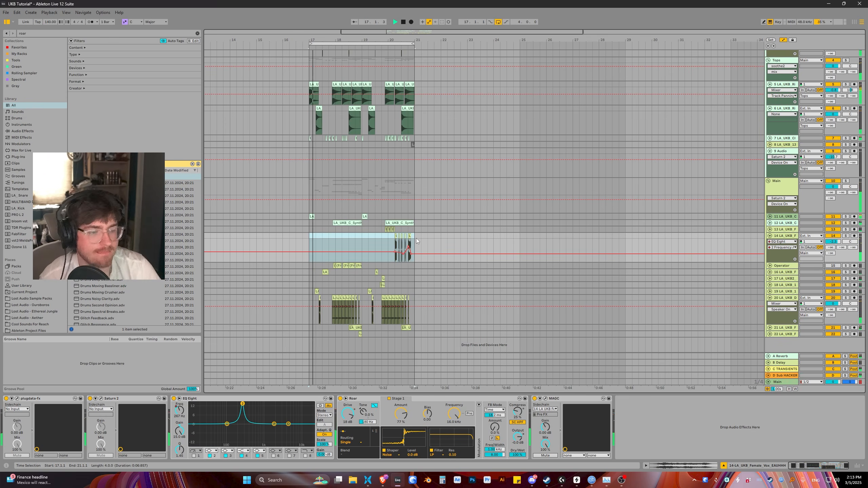
Reset the Output of the vocal's MAGC to 0 dB and audition the vocal in the mix from 20.2.1
{"action": "left_click", "coordinate": [391, 236]}
{"action": "left_click", "coordinate": [546, 398]}
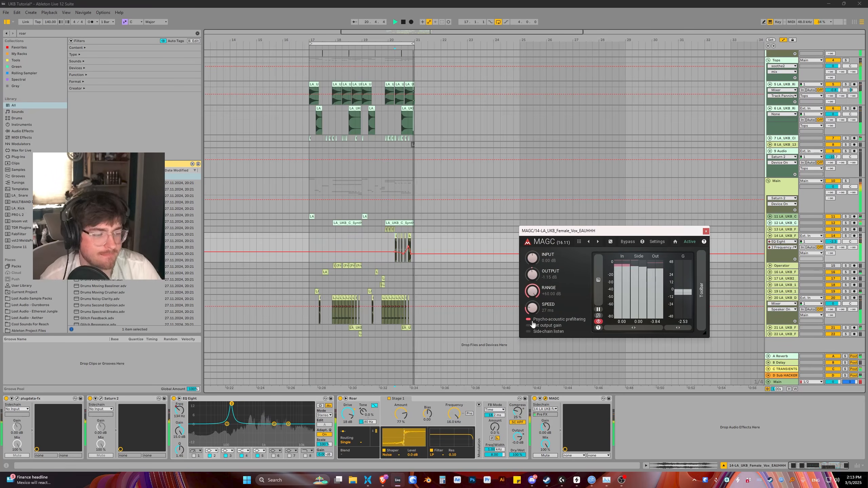
{"action": "right_click", "coordinate": [532, 275]}
{"action": "left_click", "coordinate": [546, 282]}
{"action": "key", "text": "space"}
{"action": "key", "text": "space"}
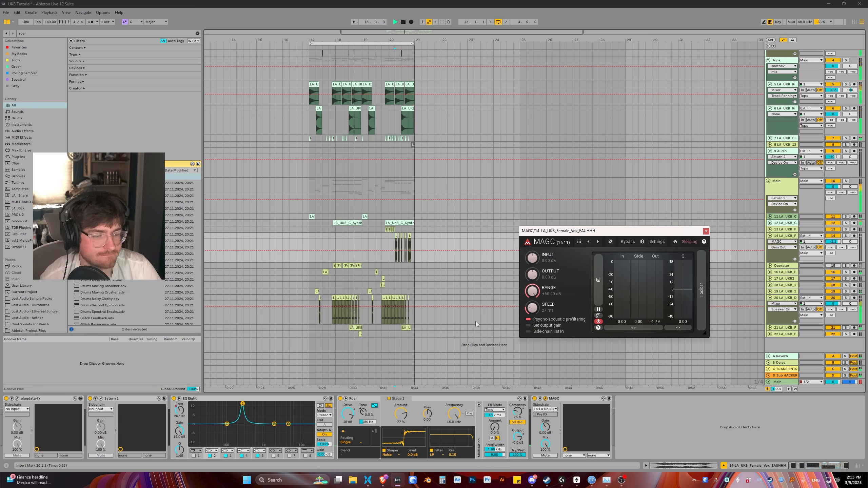
{"action": "left_click", "coordinate": [393, 239]}
{"action": "key", "text": "space"}
{"action": "key", "text": "space"}
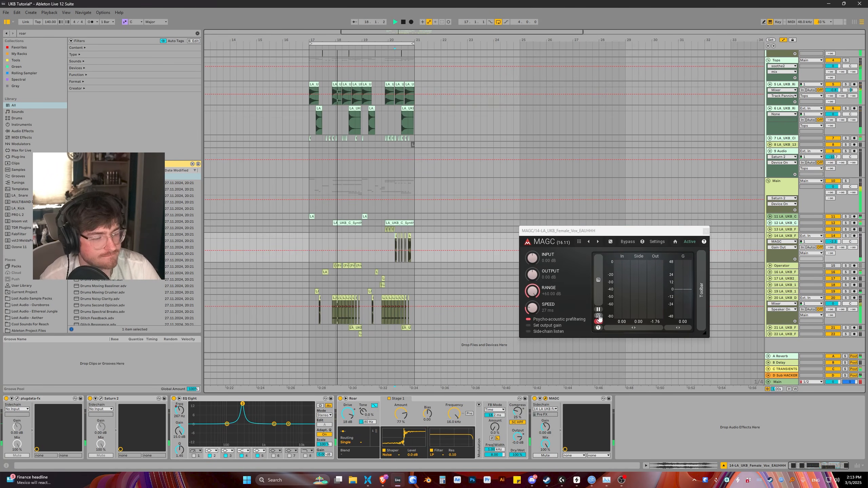
{"action": "left_click", "coordinate": [703, 242]}
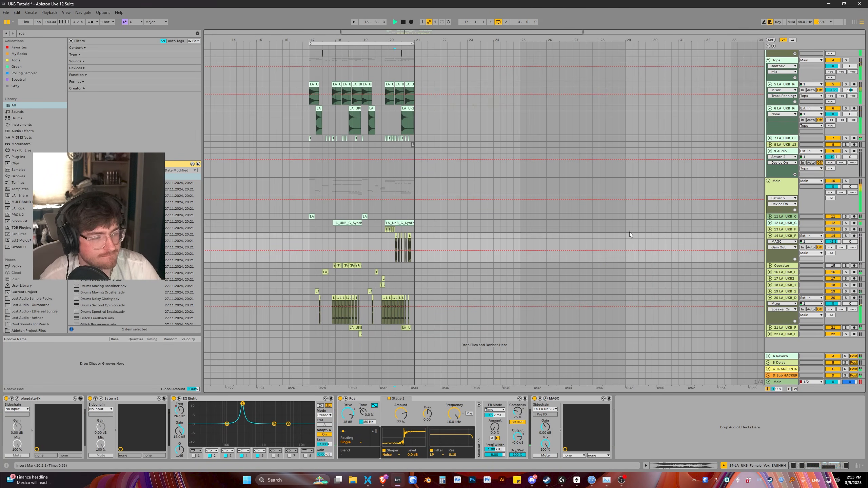
Hide the automation lanes, stop playback, and unfold and solo the Operator track
{"action": "left_click", "coordinate": [781, 51]}
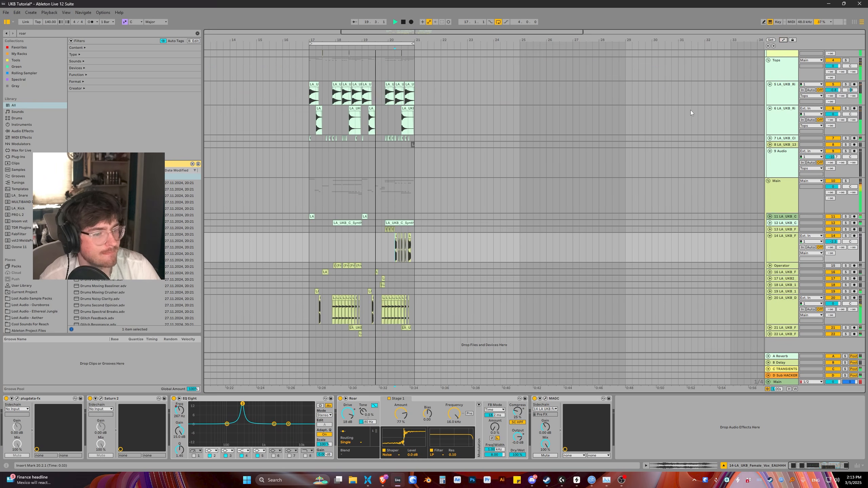
{"action": "left_click", "coordinate": [336, 239]}
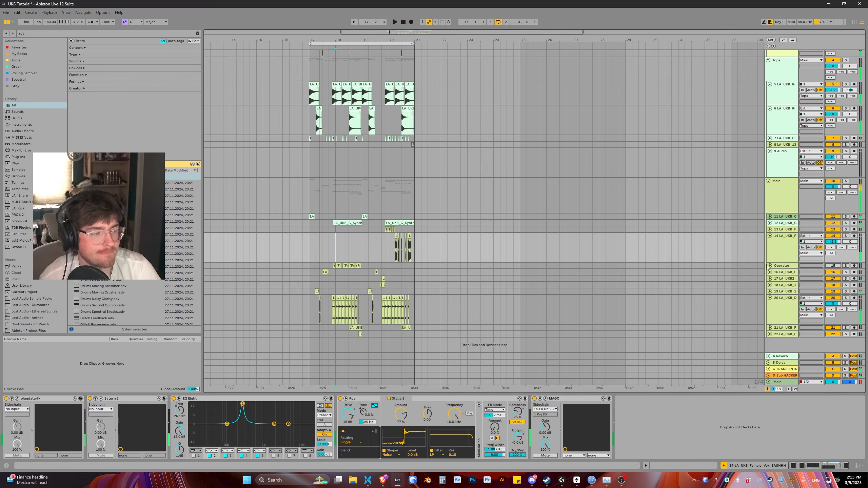
{"action": "key", "text": "space"}
{"action": "left_click", "coordinate": [783, 267]}
{"action": "left_click", "coordinate": [845, 266]}
Unfold, solo and record-arm the synth bass track 12 and audition its first clip
{"action": "left_click", "coordinate": [770, 223]}
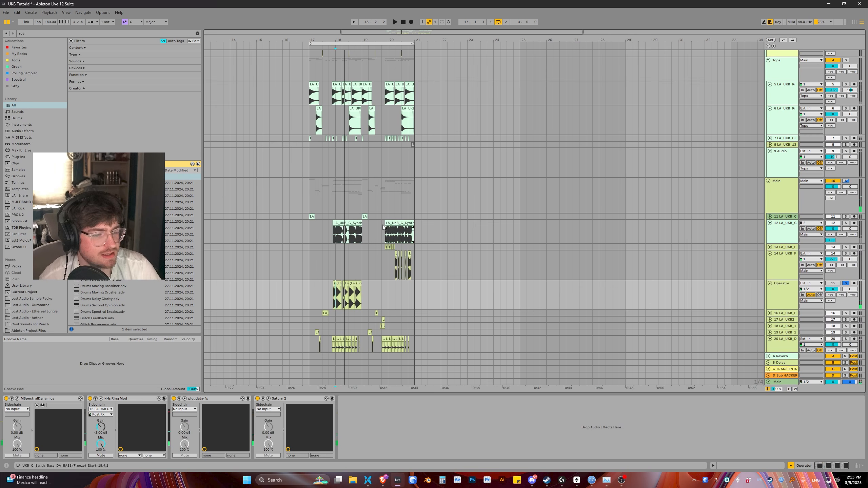
{"action": "left_click", "coordinate": [339, 222]}
{"action": "left_click", "coordinate": [846, 223]}
{"action": "left_click", "coordinate": [855, 223]}
{"action": "key", "text": "space"}
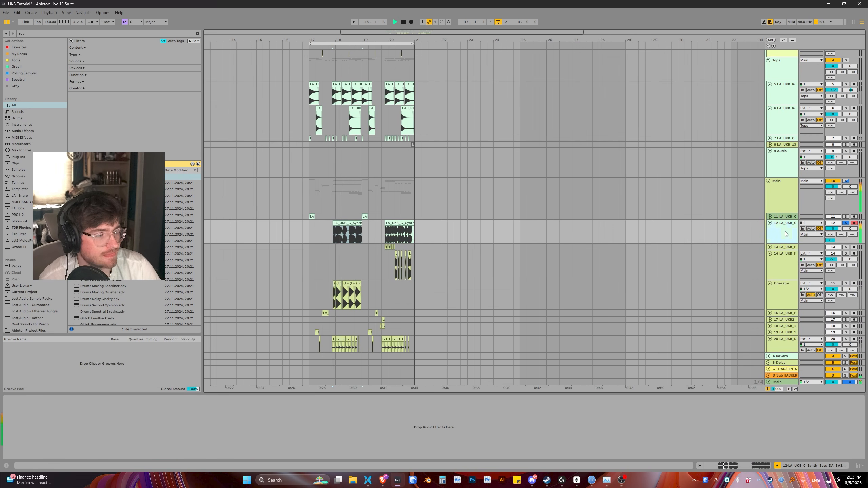
{"action": "key", "text": "space"}
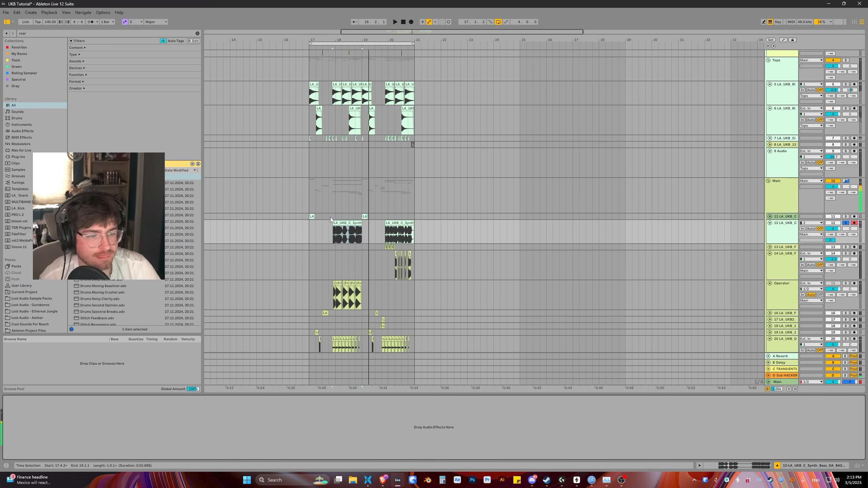
Select the synth bass clip from 17.4.3 to 19.1.1, search the browser for "magc" and load MAGC on its track
{"action": "left_click_drag", "start_coordinate": [341, 41], "coordinate": [340, 85]}
{"action": "left_click", "coordinate": [329, 238]}
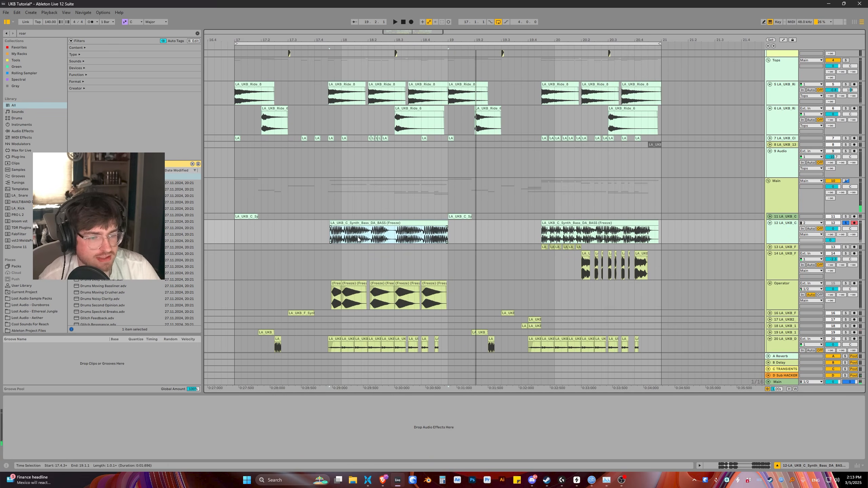
{"action": "left_click", "coordinate": [353, 223]}
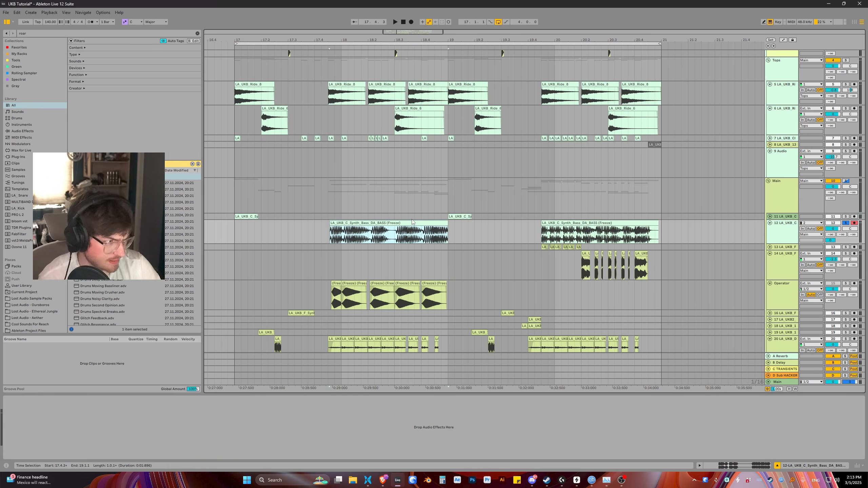
{"action": "left_click", "coordinate": [372, 217]}
{"action": "left_click", "coordinate": [372, 222]}
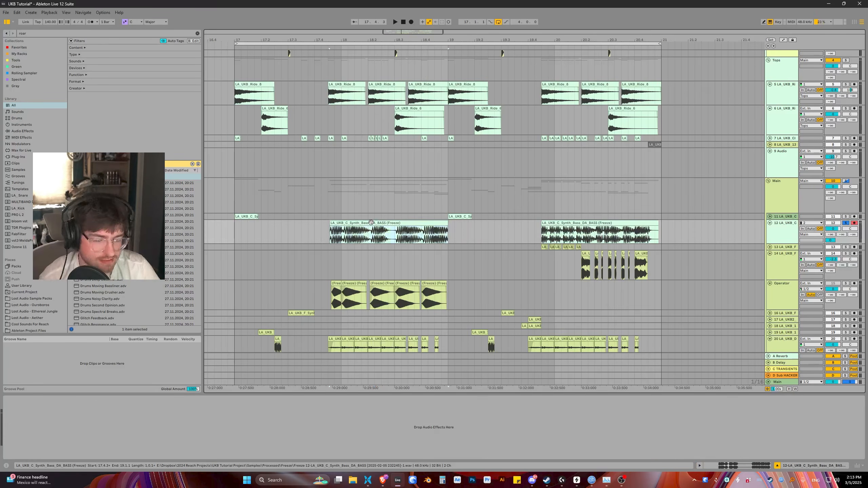
{"action": "key", "text": "ctrl+f"}
{"action": "type", "text": "magc"}
{"action": "left_click", "coordinate": [120, 182]}
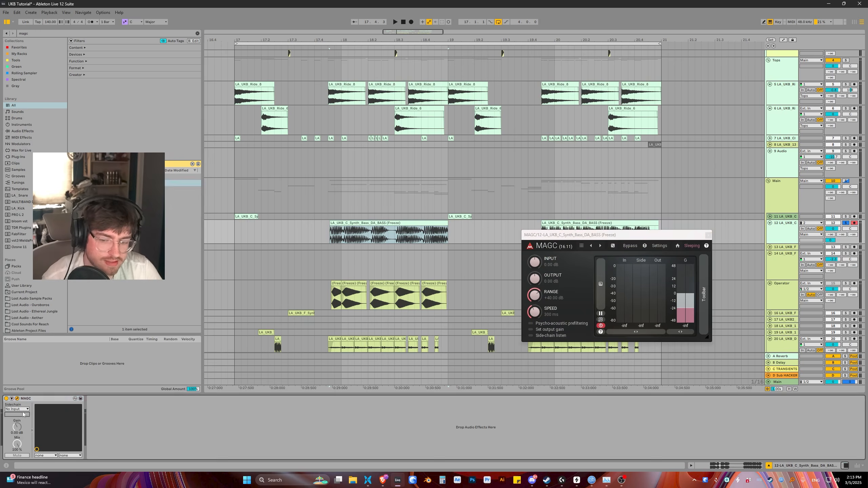
Sidechain MAGC from the synth bass track's Pre FX signal, with Speed at 1/64, Range at 60 dB and psycho-acoustic prefiltering on
{"action": "left_click", "coordinate": [19, 410]}
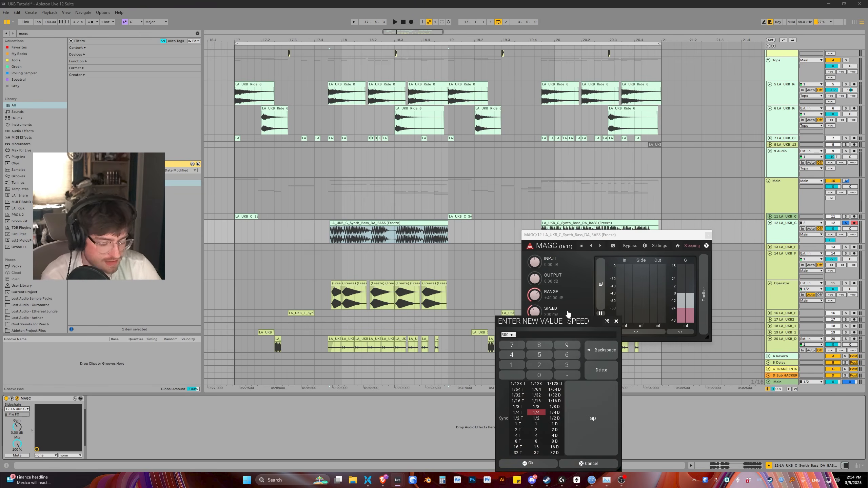
{"action": "left_click", "coordinate": [537, 390]}
{"action": "left_click", "coordinate": [528, 463]}
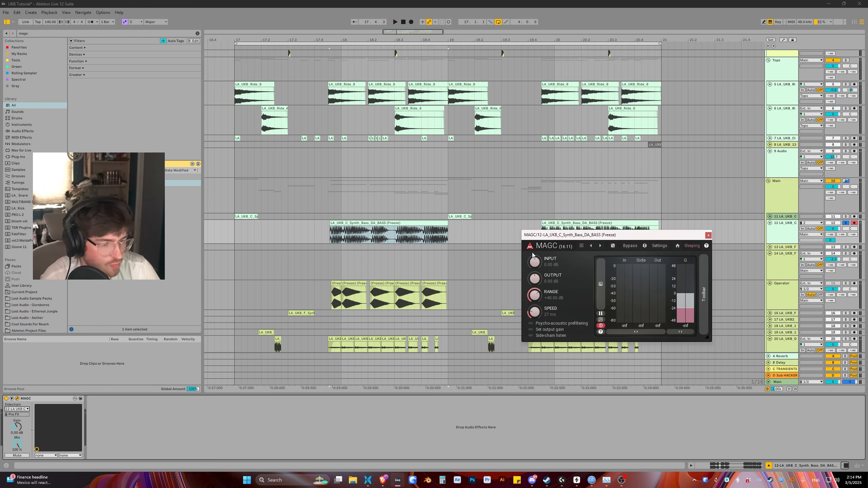
{"action": "left_click", "coordinate": [540, 323]}
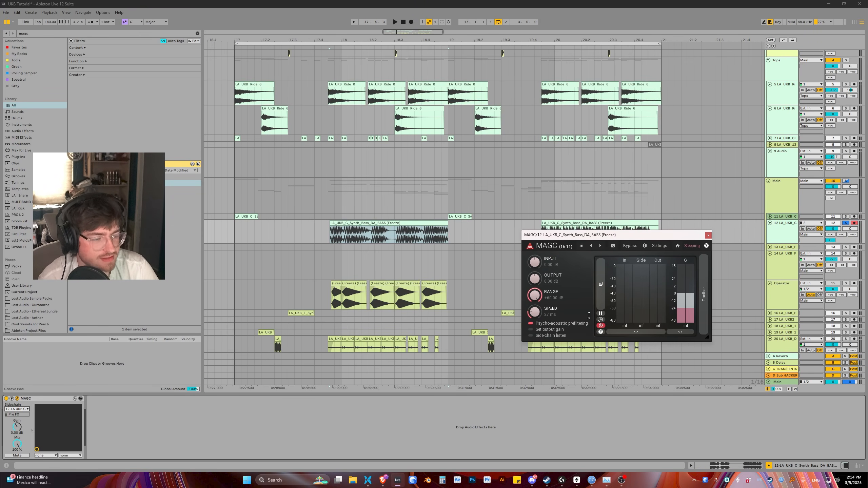
{"action": "left_click", "coordinate": [708, 235]}
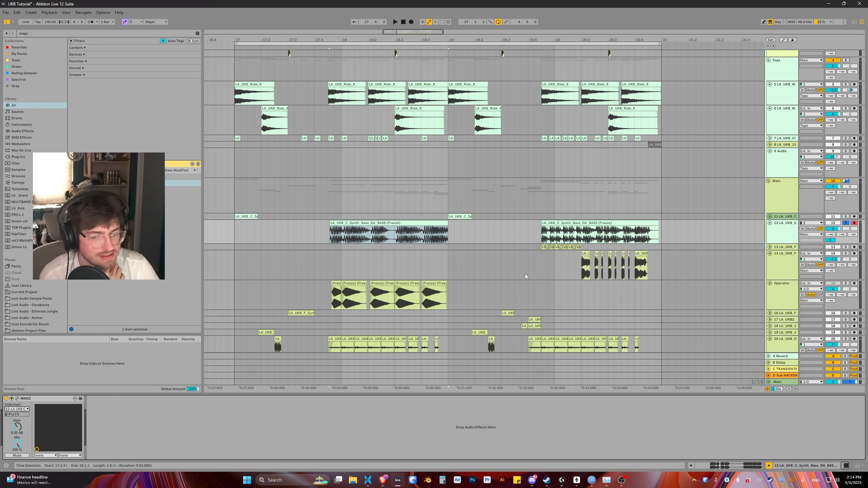
Search the browser for "reverb" and insert Reverb before MAGC on the synth bass track
{"action": "right_click", "coordinate": [171, 407]}
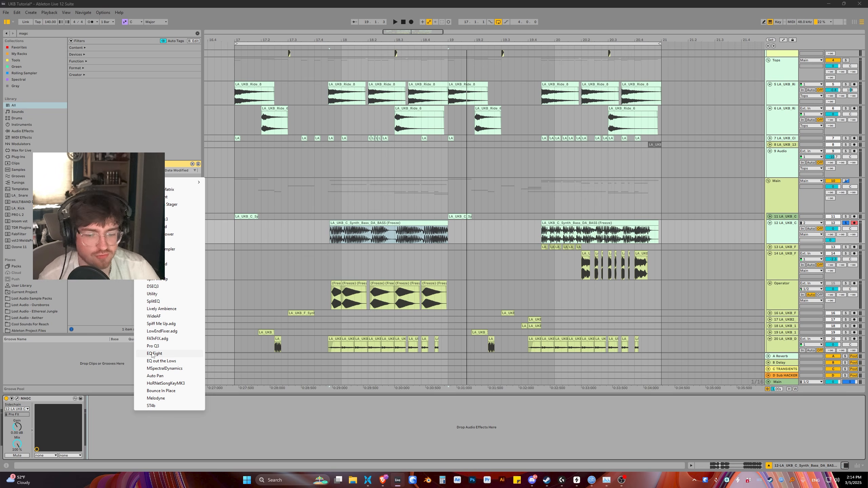
{"action": "left_click", "coordinate": [131, 440]}
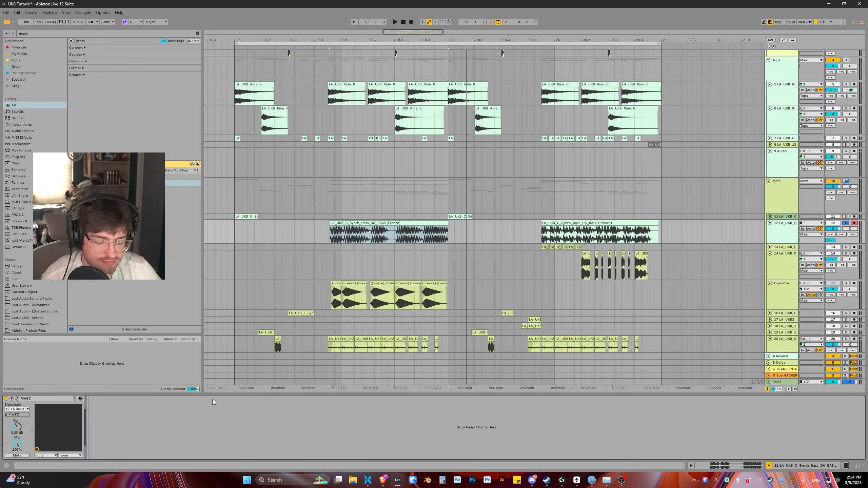
{"action": "key", "text": "ctrl+f"}
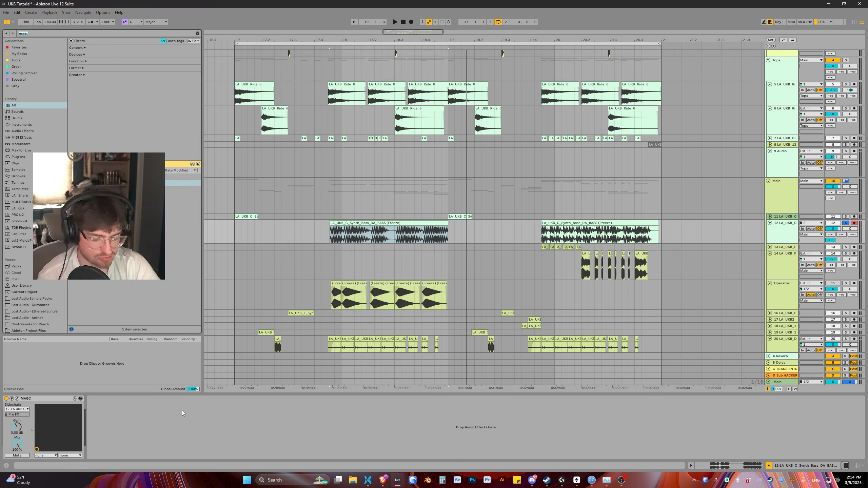
{"action": "type", "text": "reverb"}
{"action": "key", "text": "Down"}
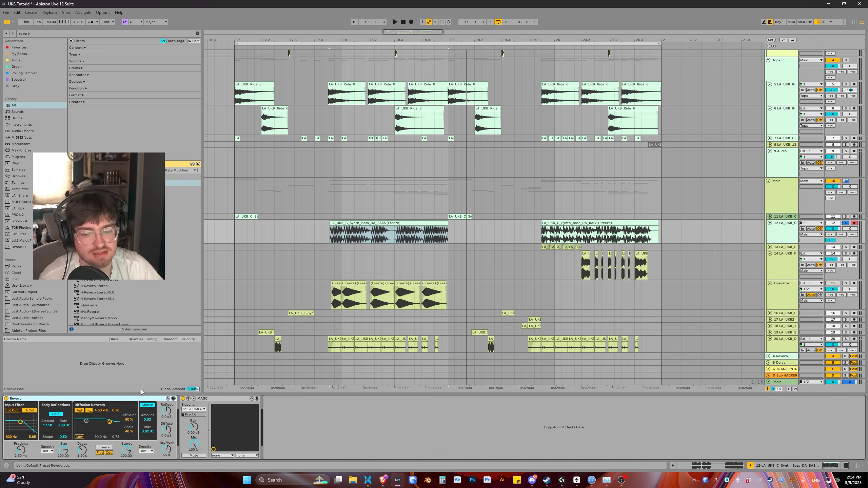
Narrow Reverb's input filter around 1.34 kHz, shorten its Decay and audition the synth bass clip
{"action": "left_click", "coordinate": [26, 412]}
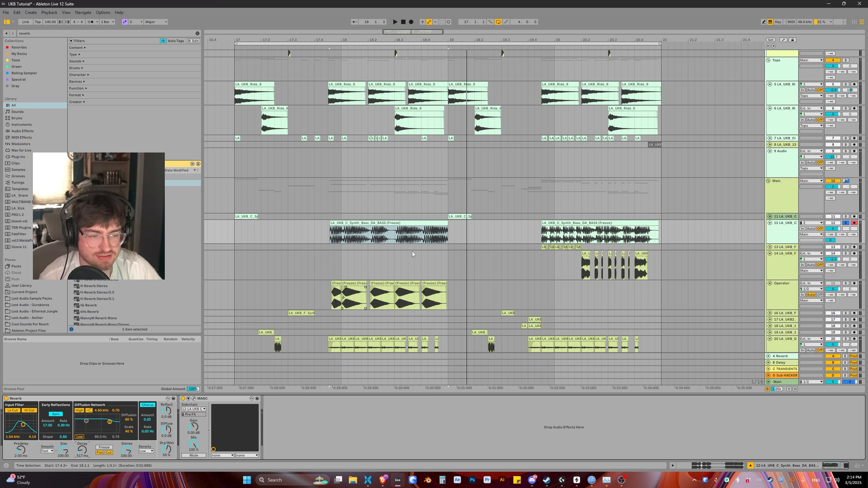
{"action": "left_click", "coordinate": [385, 239]}
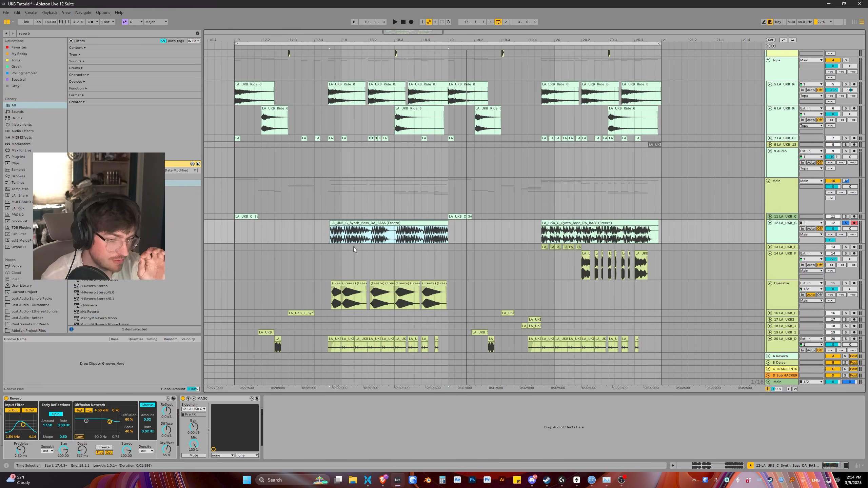
{"action": "key", "text": "space"}
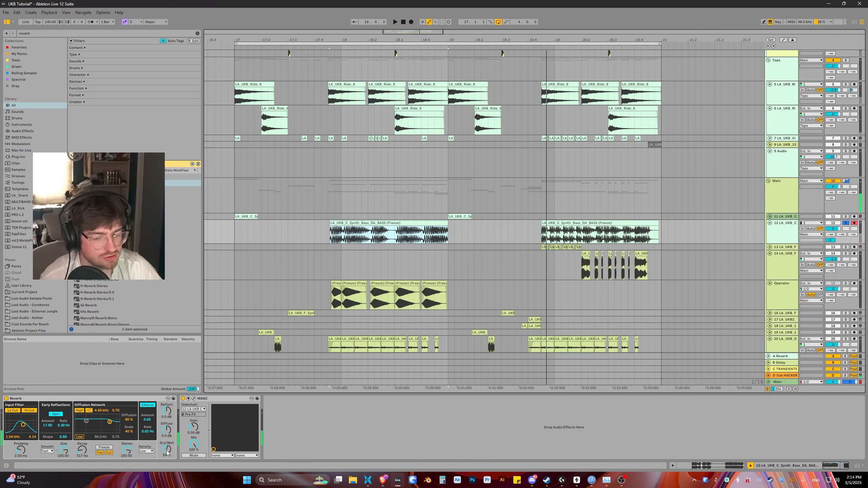
Raise Reverb's Dry/Wet to 100% and replay the synth bass clip
{"action": "left_click_drag", "start_coordinate": [168, 451], "coordinate": [167, 417]}
{"action": "left_click", "coordinate": [382, 222]}
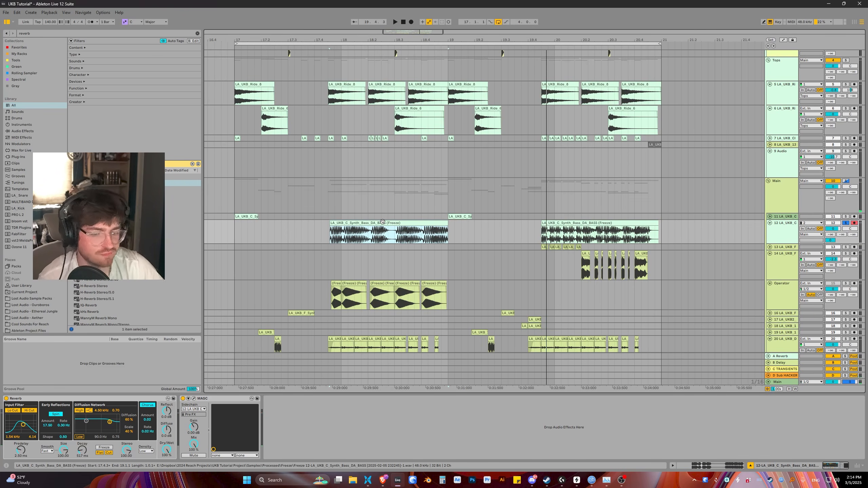
{"action": "key", "text": "space"}
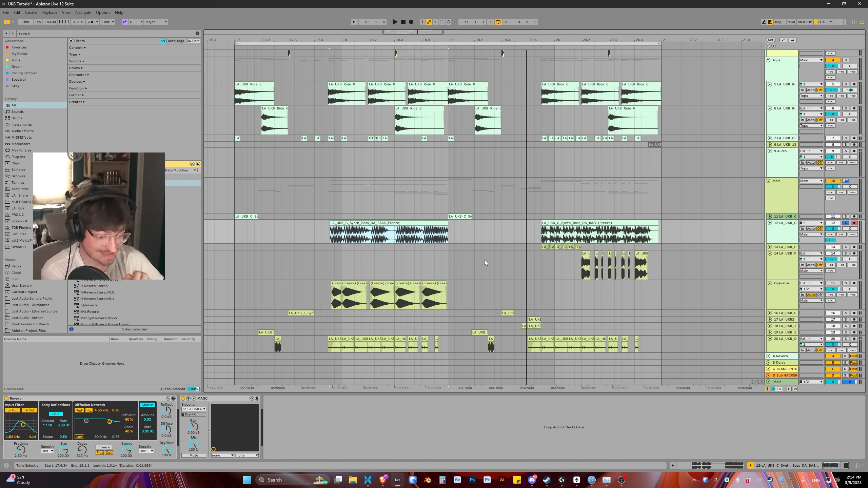
Lower Reverb's Dry/Wet to about 44% while auditioning the soloed synth bass clip
{"action": "left_click_drag", "start_coordinate": [166, 451], "coordinate": [166, 479]}
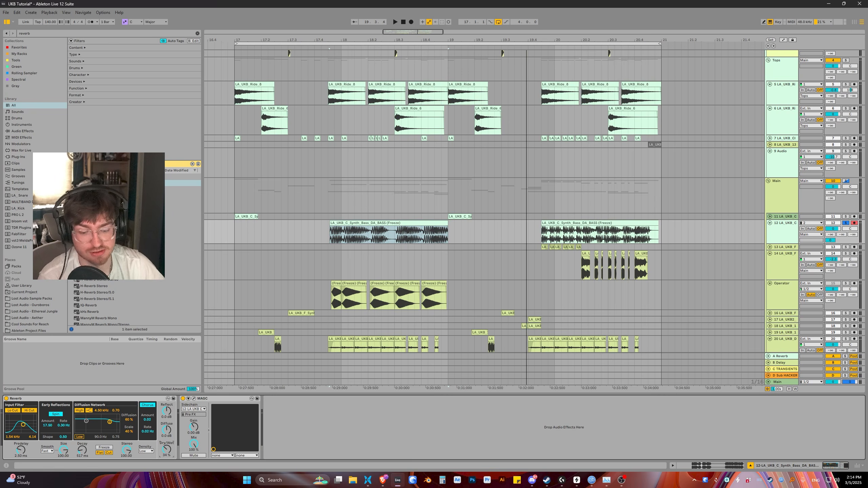
{"action": "key", "text": "space"}
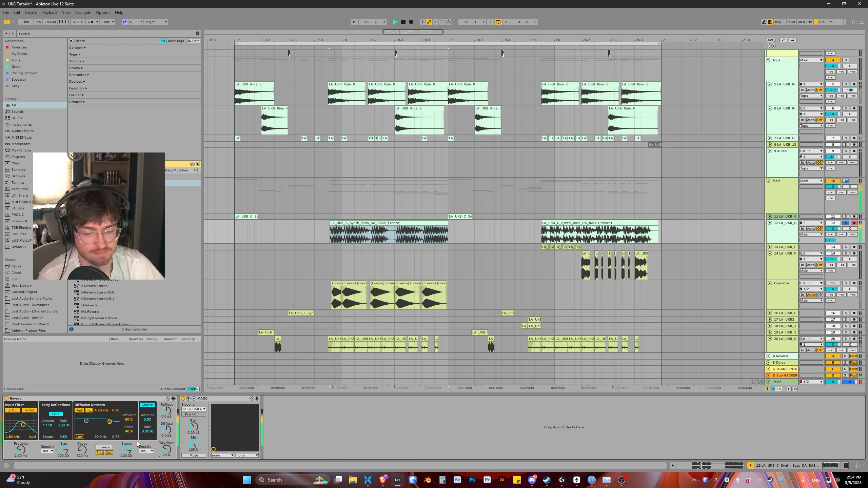
{"action": "mouse_move", "coordinate": [167, 450]}
{"action": "left_mouse_down"}
{"action": "mouse_move", "coordinate": [167, 440]}
{"action": "mouse_move", "coordinate": [170, 453]}
{"action": "left_mouse_up"}
{"action": "key", "text": "space"}
{"action": "key", "text": "space"}
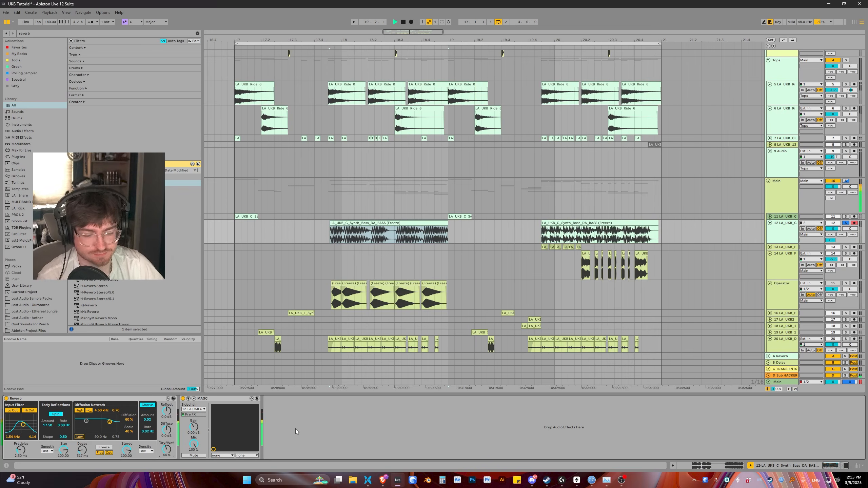
{"action": "key", "text": "space"}
Search the browser for "satura", insert Saturator between Reverb and MAGC, and reduce its Drive to just under 8 dB during playback
{"action": "key", "text": "ctrl+f"}
{"action": "type", "text": "satura"}
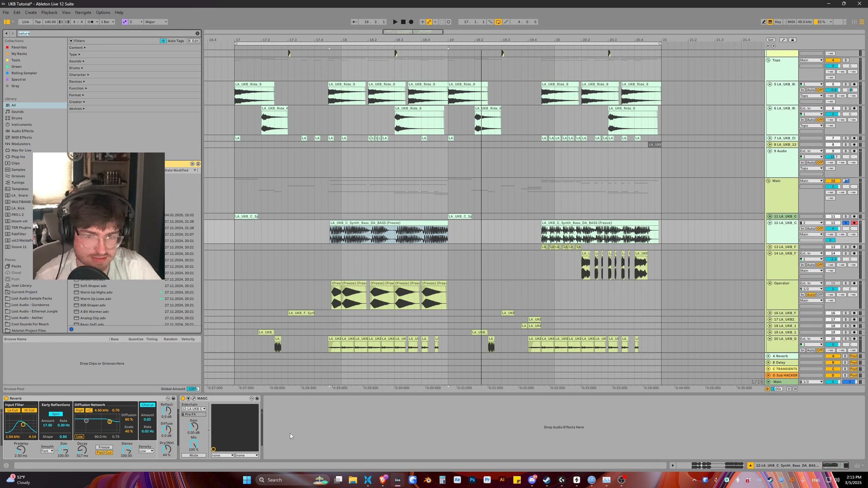
{"action": "key", "text": "Down"}
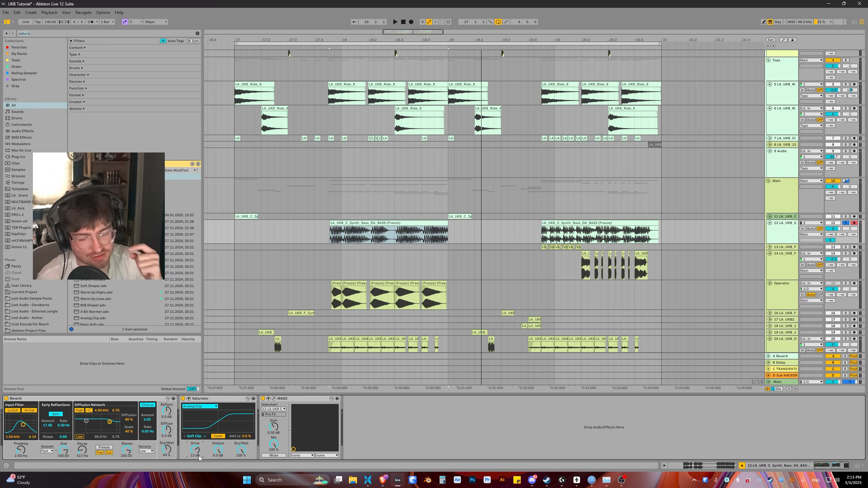
{"action": "key", "text": "space"}
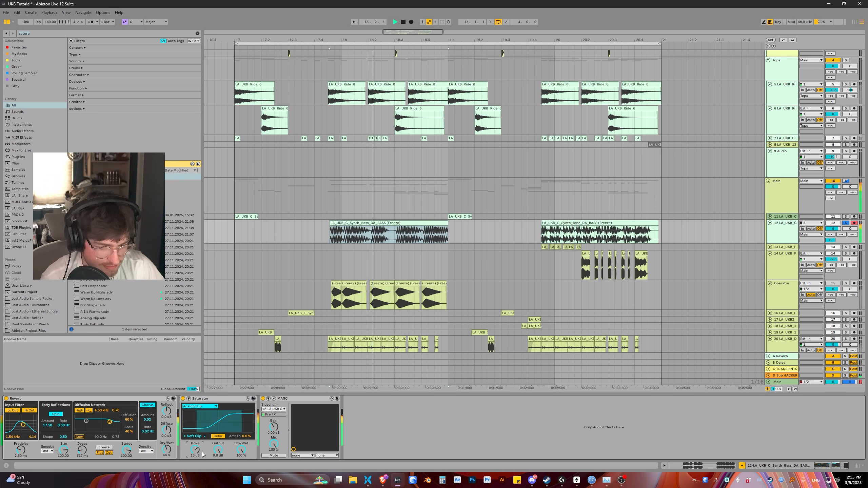
{"action": "left_click_drag", "start_coordinate": [197, 455], "coordinate": [196, 465]}
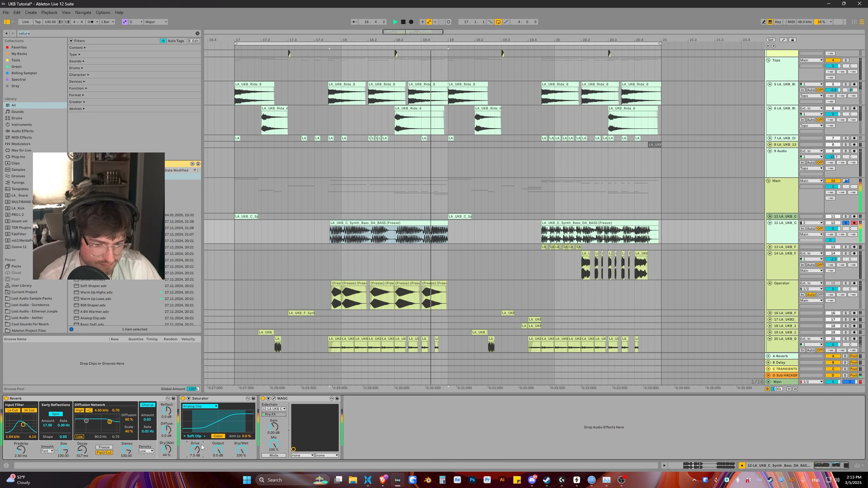
Insert EQ Eight between Reverb and Saturator and add a narrow boost around 311 Hz while auditioning the synth bass clip
{"action": "right_click", "coordinate": [377, 428]}
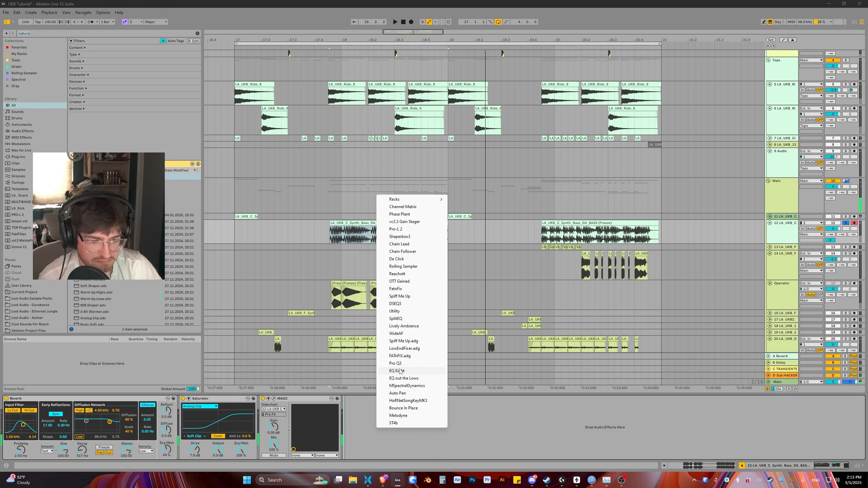
{"action": "left_click", "coordinate": [397, 371]}
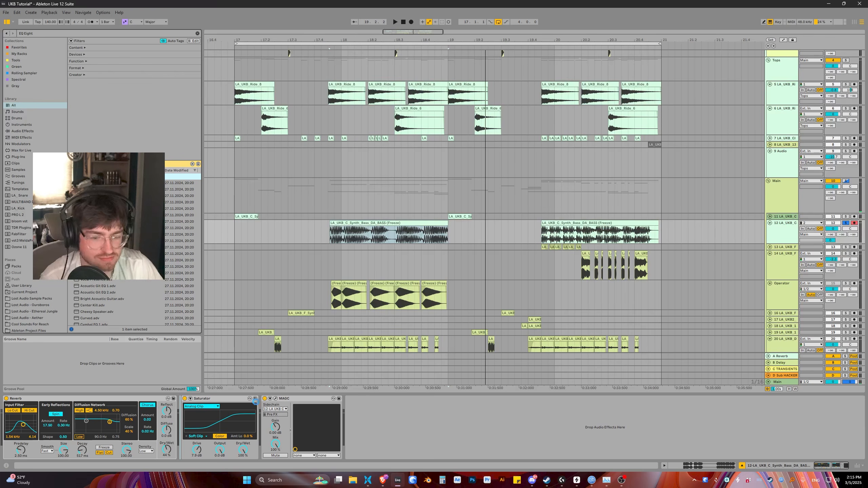
{"action": "mouse_move", "coordinate": [255, 402]}
{"action": "left_mouse_down"}
{"action": "mouse_move", "coordinate": [259, 419]}
{"action": "mouse_move", "coordinate": [248, 404]}
{"action": "left_mouse_up"}
{"action": "key", "text": "space"}
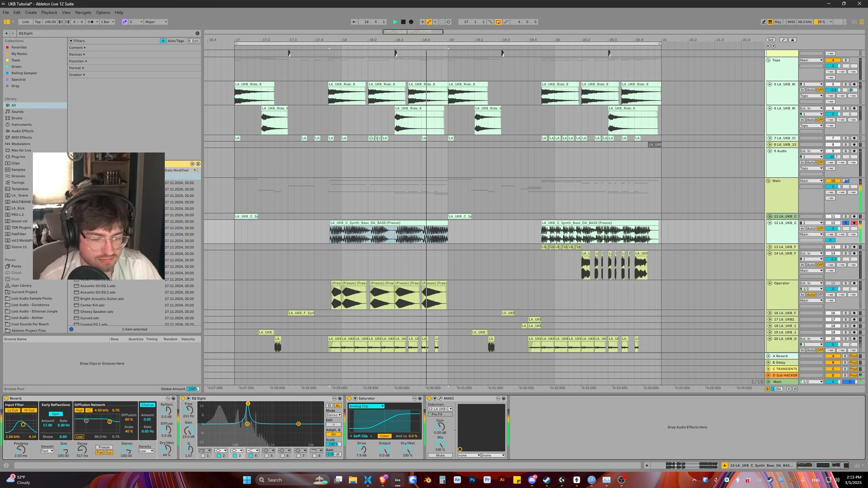
{"action": "key", "text": "space"}
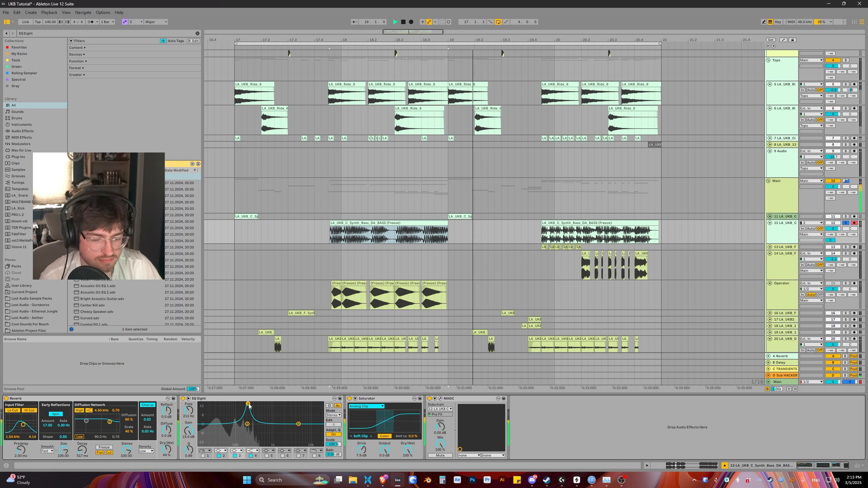
Shift the narrow boost on the EQ Eight before Saturator to about 220 Hz, replaying the synth bass clip
{"action": "key", "text": "space"}
{"action": "key", "text": "space"}
{"action": "mouse_move", "coordinate": [248, 404]}
{"action": "left_mouse_down"}
{"action": "mouse_move", "coordinate": [237, 404]}
{"action": "mouse_move", "coordinate": [257, 404]}
{"action": "mouse_move", "coordinate": [249, 404]}
{"action": "left_mouse_up"}
{"action": "key", "text": "space"}
{"action": "key", "text": "space"}
{"action": "key", "text": "space"}
{"action": "key", "text": "space"}
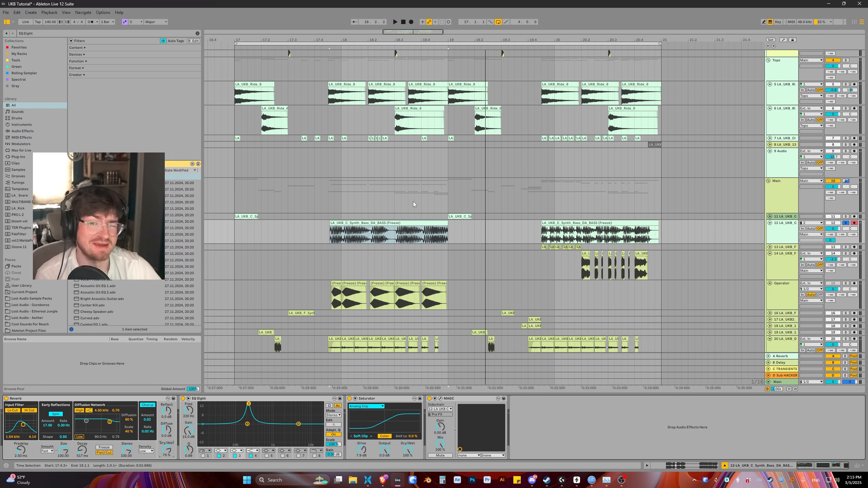
Replay the first synth bass clip and audition the second one starting at bar 19.4
{"action": "key", "text": "space"}
{"action": "key", "text": "space"}
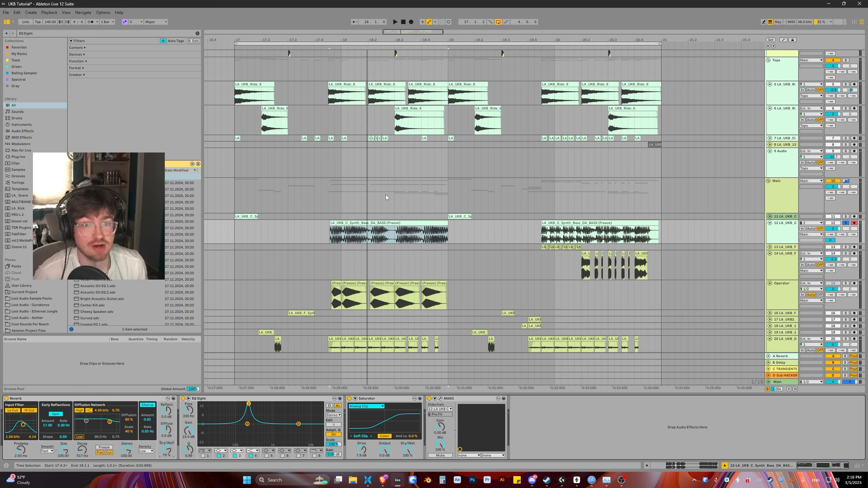
{"action": "left_click", "coordinate": [570, 222]}
{"action": "key", "text": "space"}
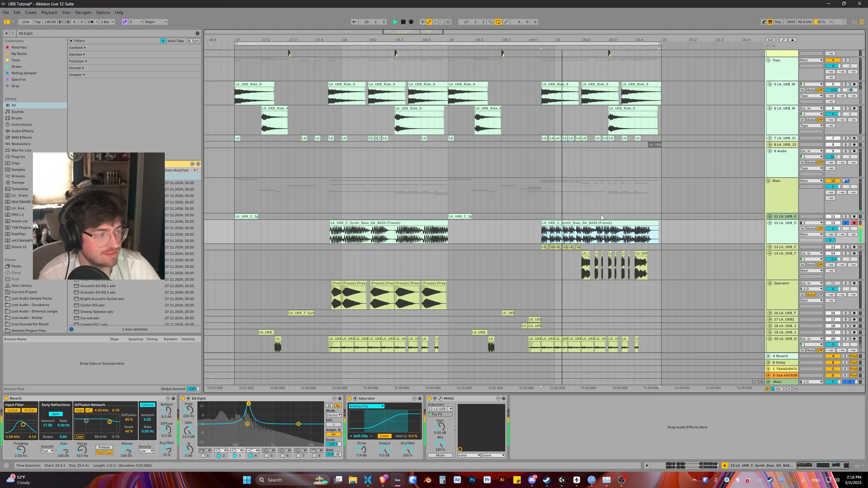
{"action": "key", "text": "space"}
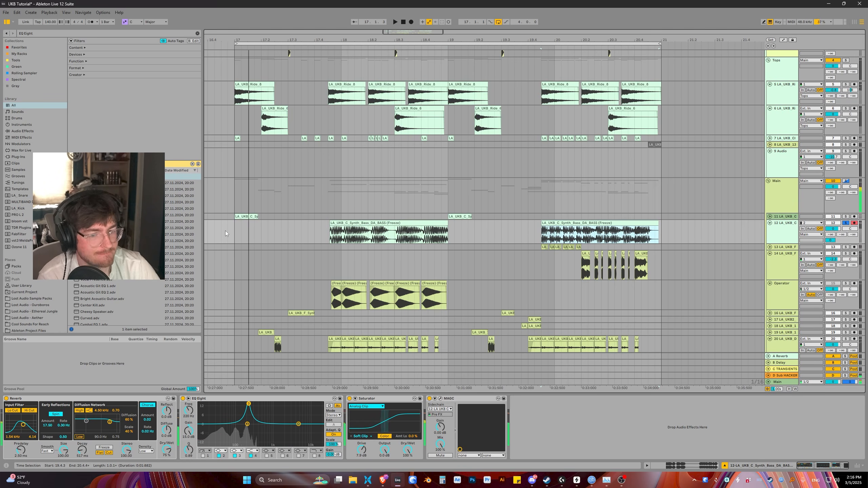
Unsolo the synth bass track and play the full mix from just before bar 17
{"action": "left_click", "coordinate": [233, 232]}
{"action": "left_click", "coordinate": [845, 223]}
{"action": "key", "text": "space"}
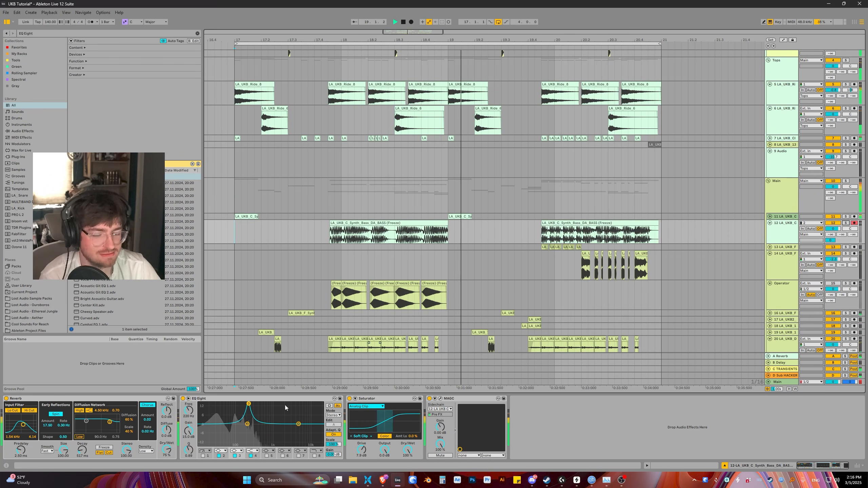
Insert a second EQ Eight between Saturator and MAGC on the synth bass track and stop playback
{"action": "right_click", "coordinate": [562, 424]}
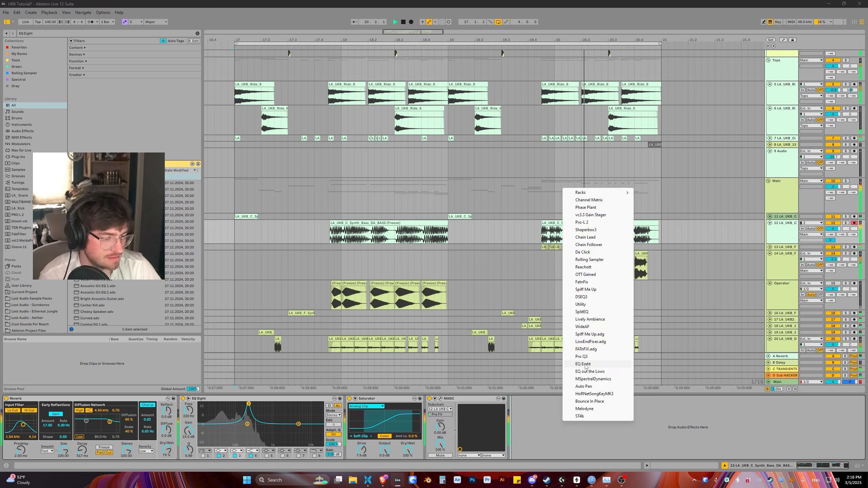
{"action": "key", "text": "Escape"}
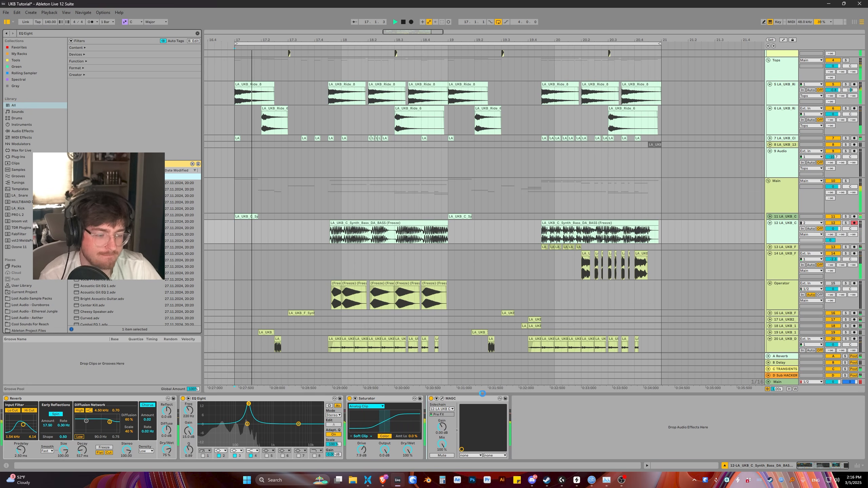
{"action": "key", "text": "space"}
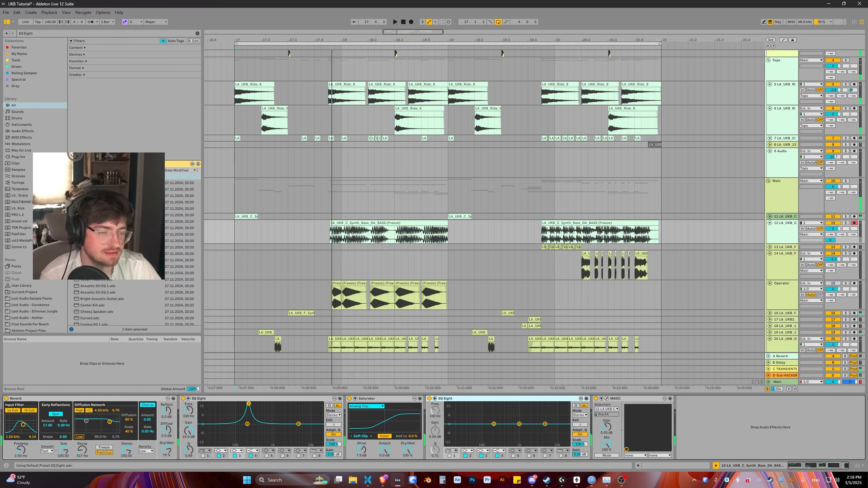
Boost the second EQ Eight's low band around 36.7 Hz while auditioning the first synth bass clip in the full mix
{"action": "left_click", "coordinate": [344, 222]}
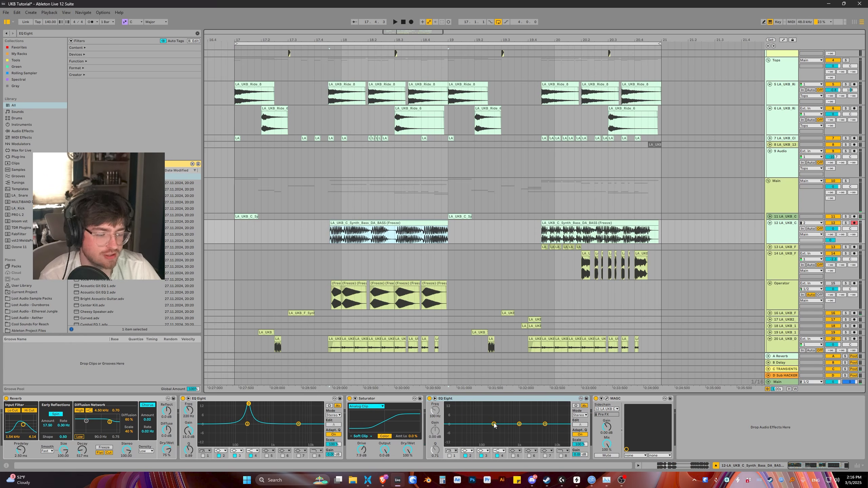
{"action": "left_click_drag", "start_coordinate": [494, 424], "coordinate": [482, 421]}
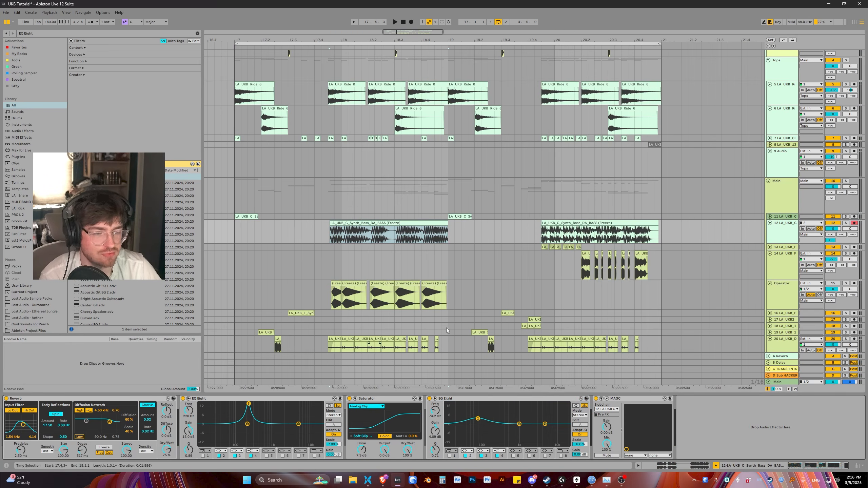
{"action": "key", "text": "space"}
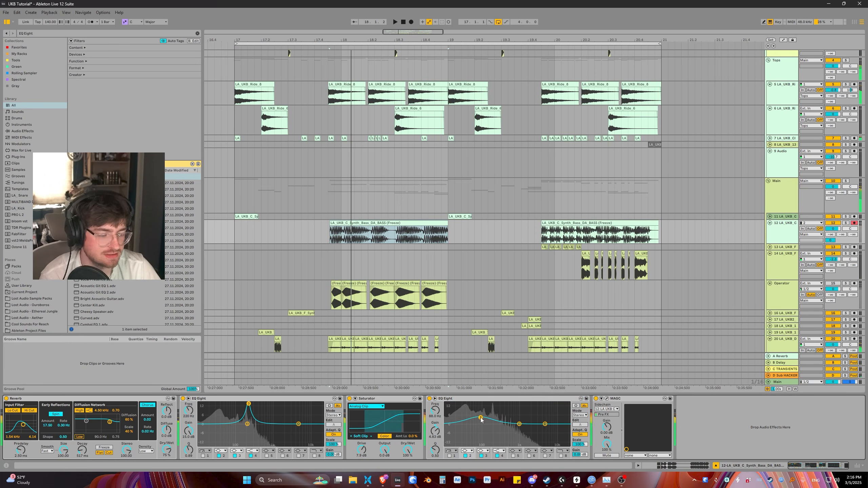
{"action": "left_click_drag", "start_coordinate": [481, 420], "coordinate": [465, 416]}
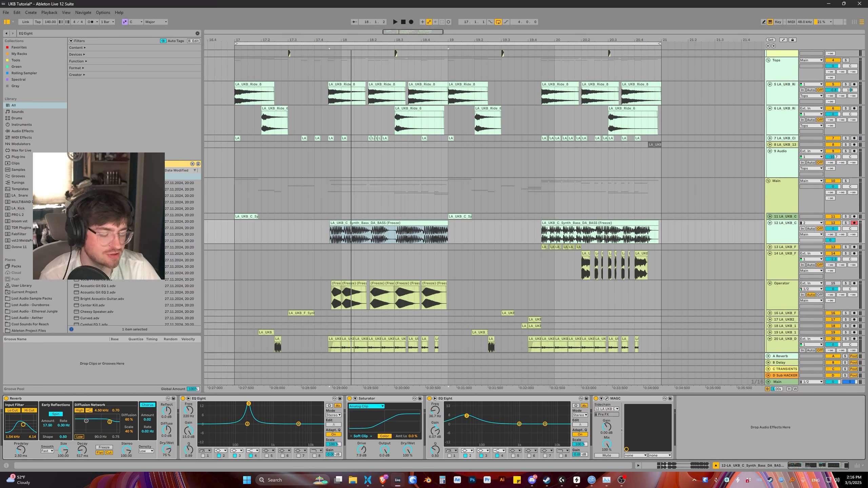
{"action": "key", "text": "space"}
{"action": "key", "text": "space"}
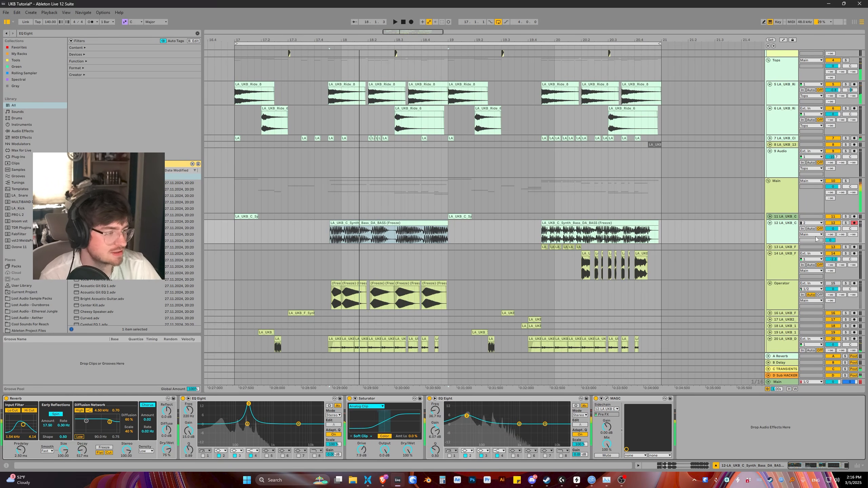
Solo the synth bass track, open MAGC's window clear of the device chain and replay the clip
{"action": "left_click", "coordinate": [845, 223]}
{"action": "left_click", "coordinate": [607, 399]}
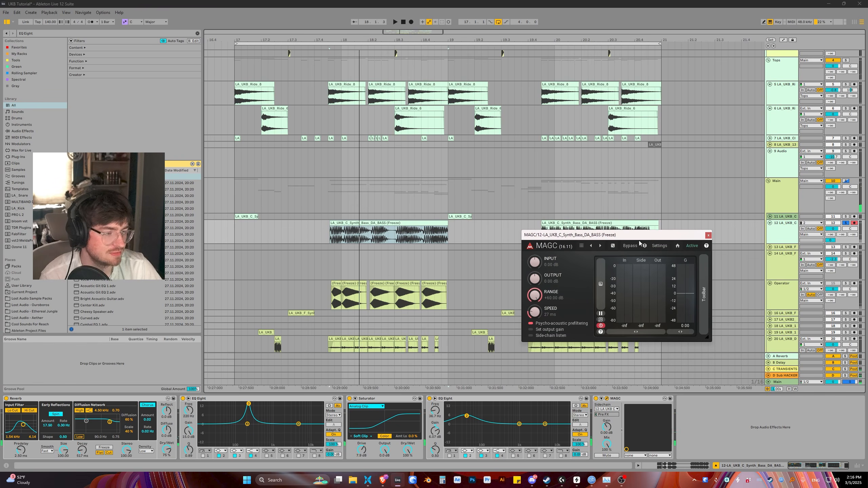
{"action": "left_click_drag", "start_coordinate": [588, 235], "coordinate": [545, 269]}
{"action": "key", "text": "space"}
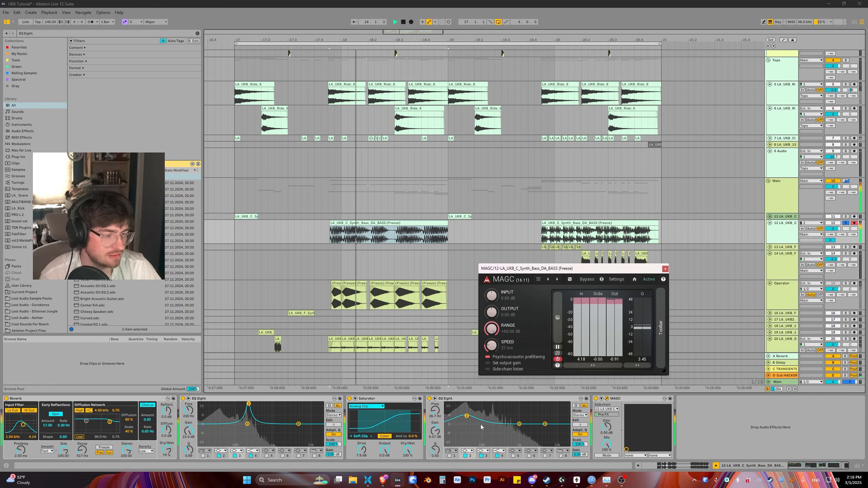
Push the second EQ Eight's low boost to an extreme near 31 Hz, ease it back slightly and replay the clip against MAGC's meters
{"action": "left_click_drag", "start_coordinate": [466, 416], "coordinate": [464, 403]}
{"action": "key", "text": "space"}
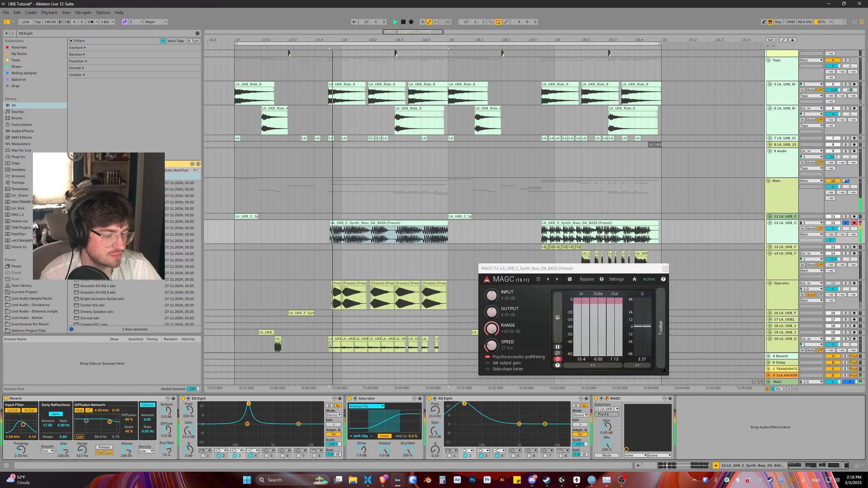
{"action": "key", "text": "space"}
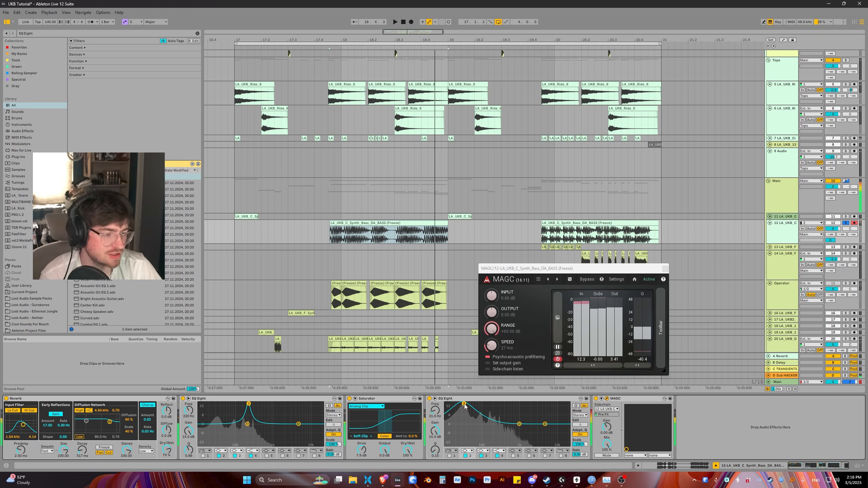
{"action": "key", "text": "space"}
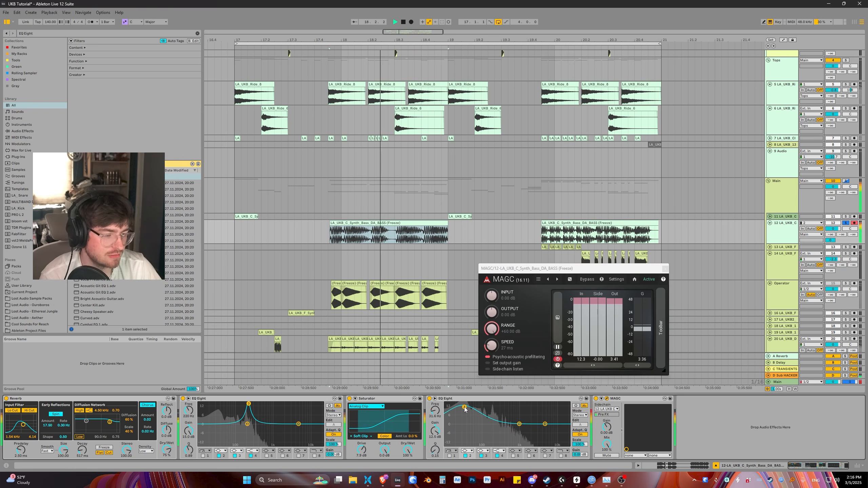
{"action": "left_click_drag", "start_coordinate": [464, 407], "coordinate": [464, 409]}
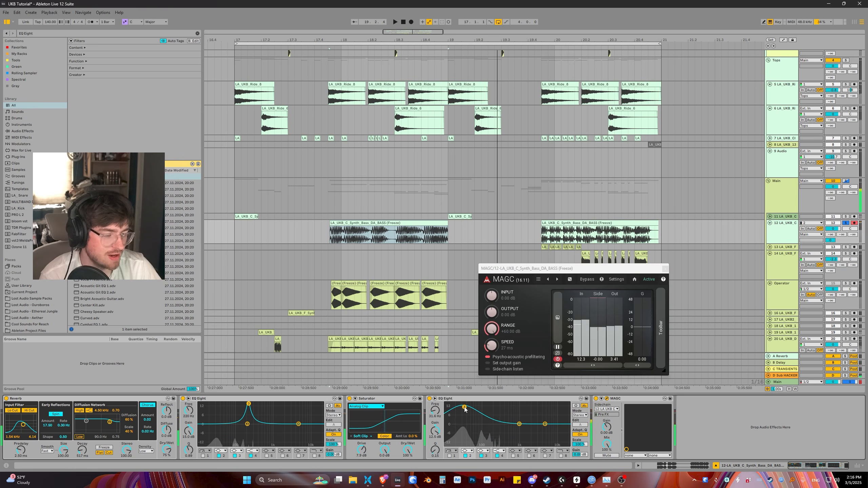
{"action": "key", "text": "space"}
{"action": "key", "text": "space"}
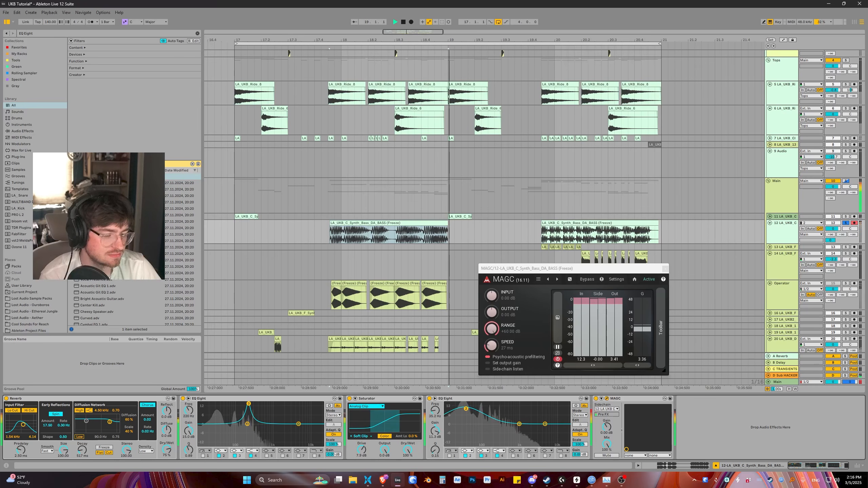
Reduce the second EQ Eight's low boost to about 7 dB near 43.5 Hz and replay the synth bass clip
{"action": "left_click_drag", "start_coordinate": [465, 410], "coordinate": [468, 423]}
{"action": "key", "text": "space"}
{"action": "key", "text": "space"}
{"action": "key", "text": "space"}
{"action": "key", "text": "space"}
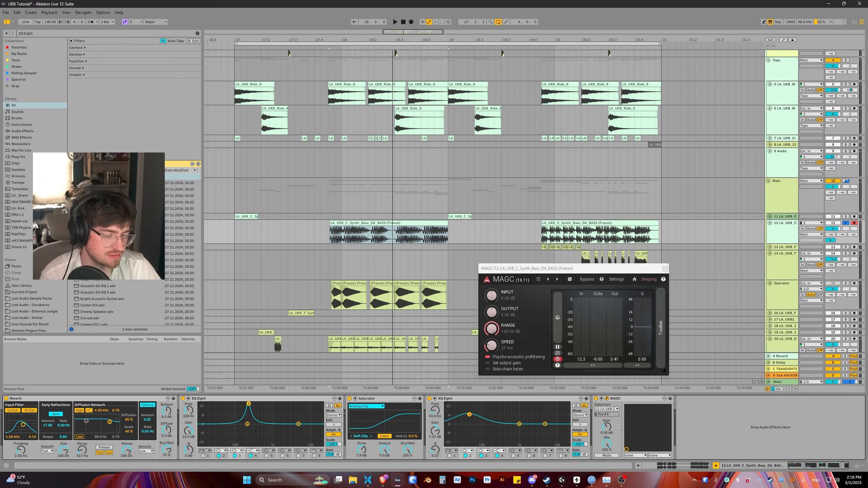
{"action": "key", "text": "space"}
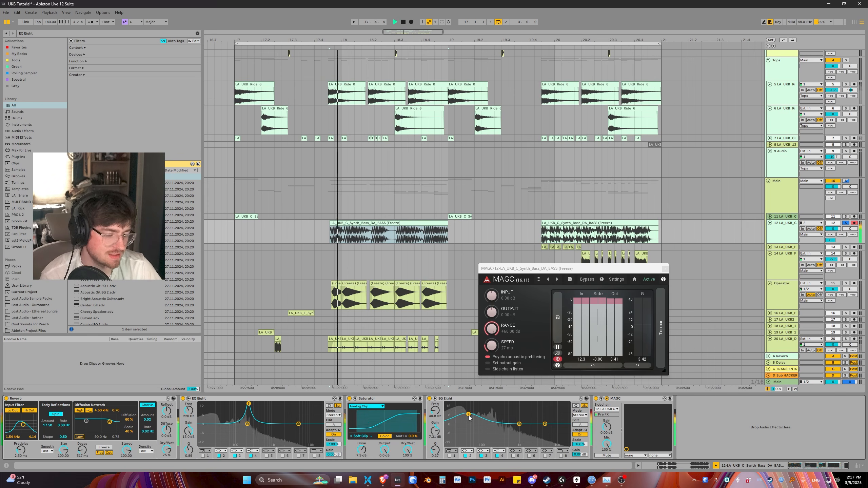
Move the second EQ Eight's low boost down to about 31.4 Hz and audition the synth bass clip
{"action": "left_click_drag", "start_coordinate": [468, 416], "coordinate": [464, 415]}
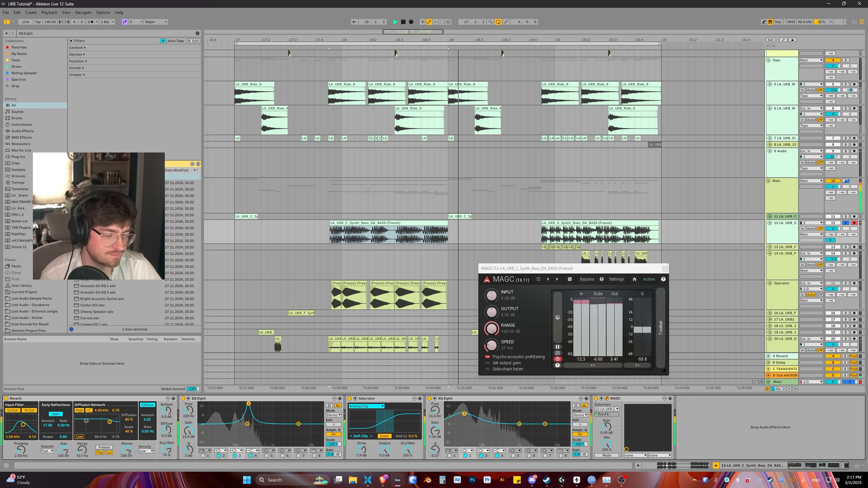
{"action": "key", "text": "space"}
{"action": "key", "text": "space"}
{"action": "key", "text": "space"}
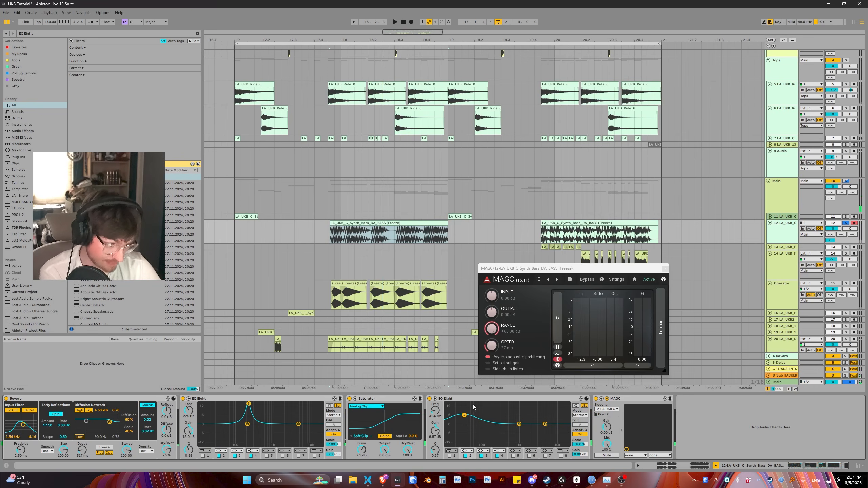
Audition the synth bass clip with the second EQ Eight switched off and on, then unsolo the track and close MAGC's window
{"action": "key", "text": "space"}
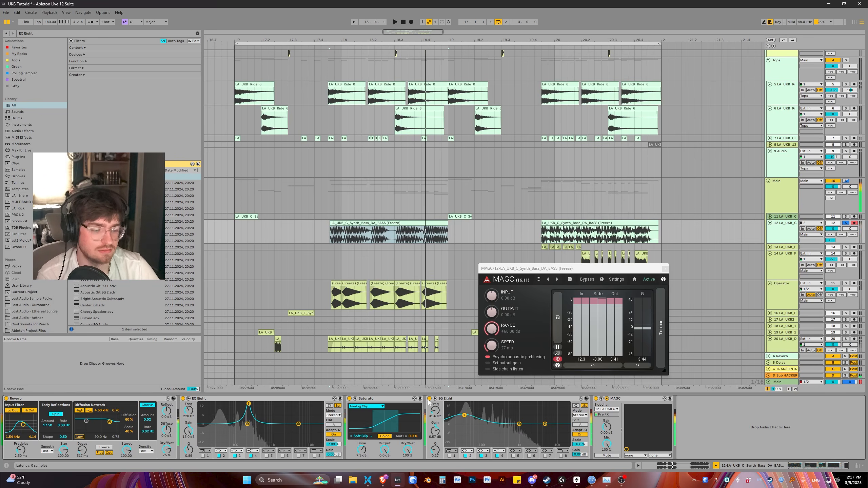
{"action": "left_click", "coordinate": [430, 399]}
{"action": "left_click", "coordinate": [430, 398]}
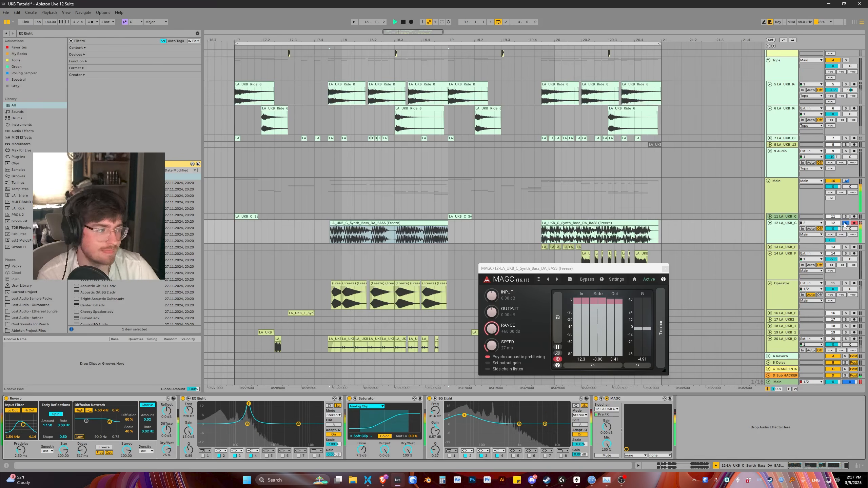
{"action": "left_click", "coordinate": [665, 269]}
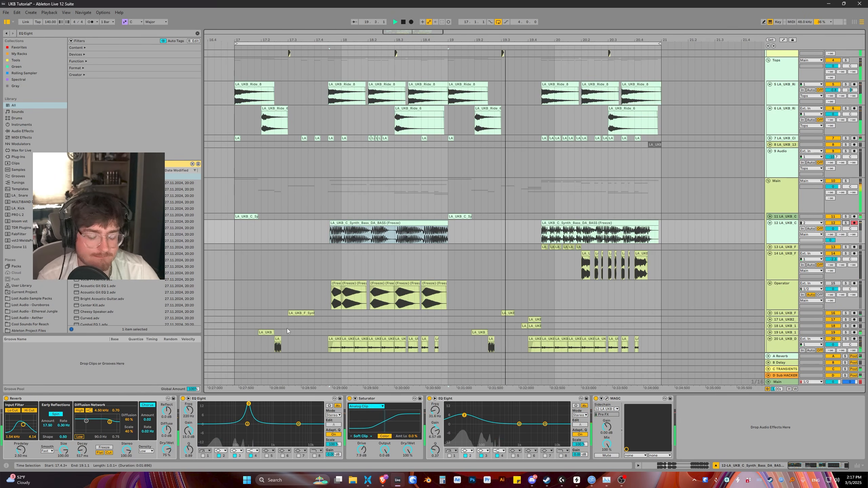
Solo the female vocal track and insert a Grain Delay between Roar and MAGC in its device chain
{"action": "scroll", "coordinate": [399, 280], "scroll_direction": "down", "scroll_amount": 2}
{"action": "left_click", "coordinate": [332, 255]}
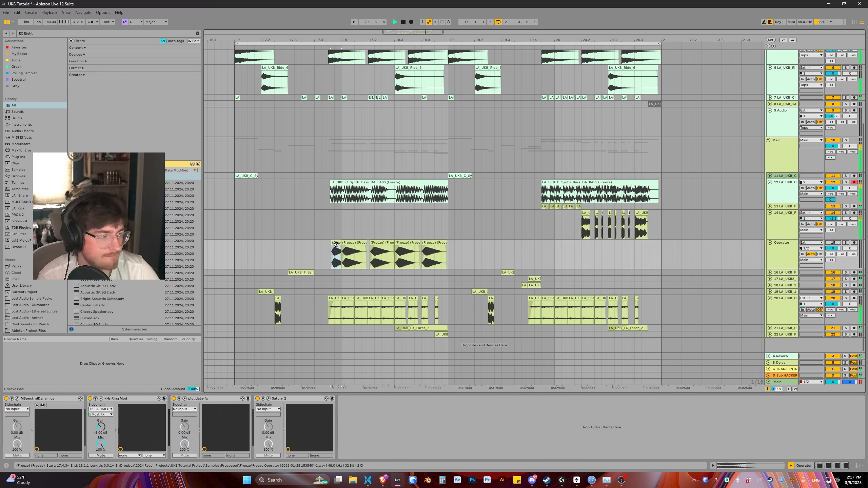
{"action": "left_click", "coordinate": [584, 232]}
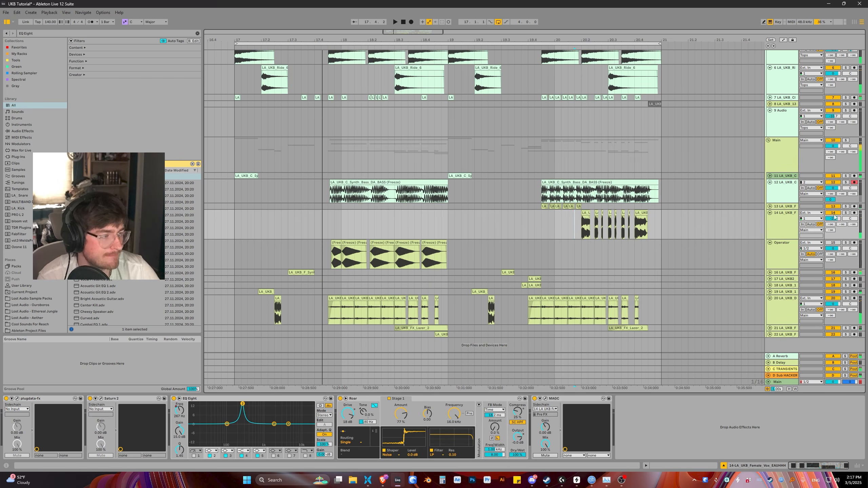
{"action": "key", "text": "space"}
{"action": "key", "text": "ctrl+f"}
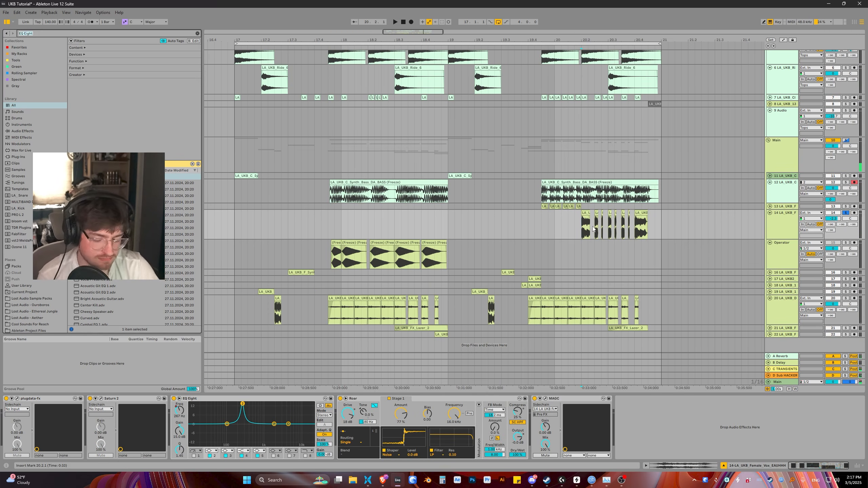
{"action": "type", "text": "delay"}
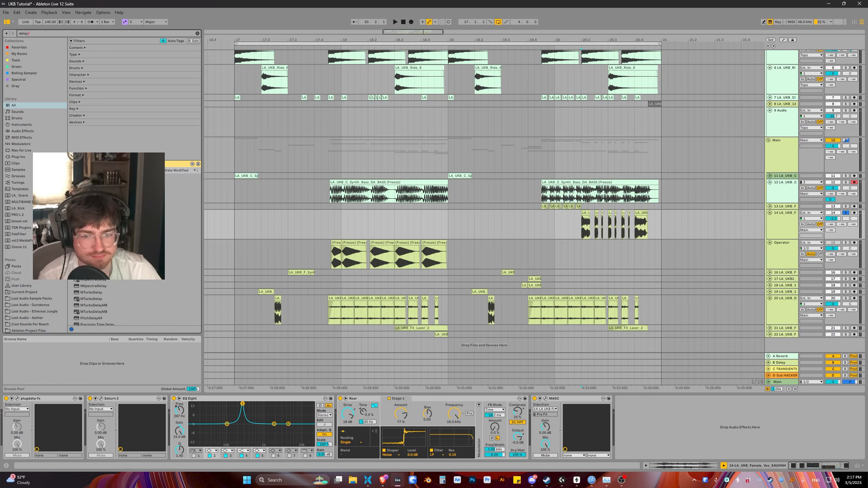
{"action": "left_click_drag", "start_coordinate": [92, 176], "coordinate": [473, 420]}
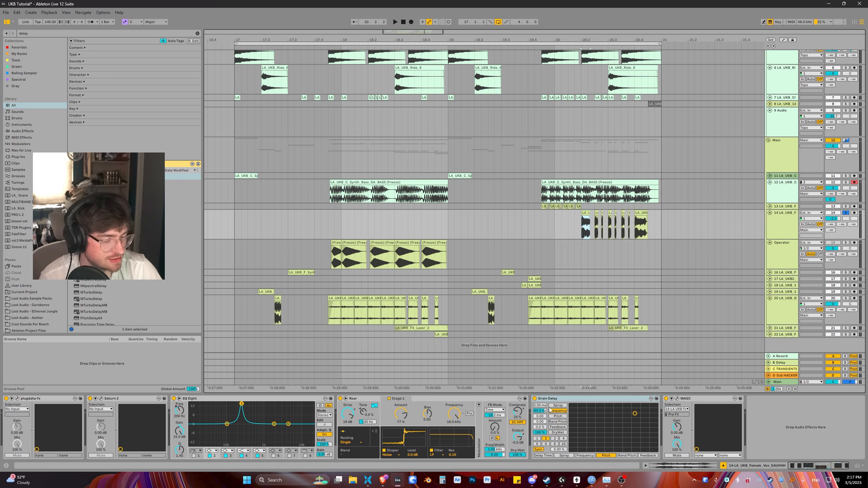
Raise Grain Delay's pitch to its maximum and adjust its random pitch while auditioning the vocal clips
{"action": "left_click_drag", "start_coordinate": [541, 416], "coordinate": [541, 382]}
{"action": "key", "text": "space"}
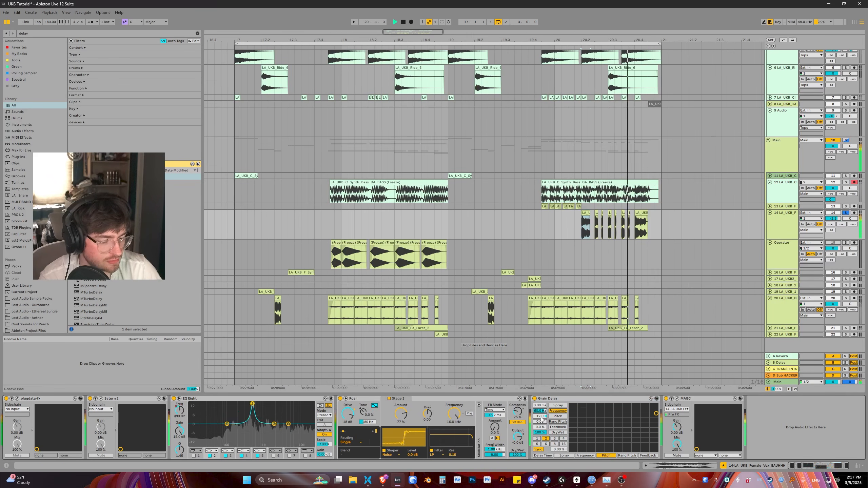
{"action": "mouse_move", "coordinate": [540, 422]}
{"action": "left_mouse_down"}
{"action": "mouse_move", "coordinate": [540, 381]}
{"action": "mouse_move", "coordinate": [540, 421]}
{"action": "left_mouse_up"}
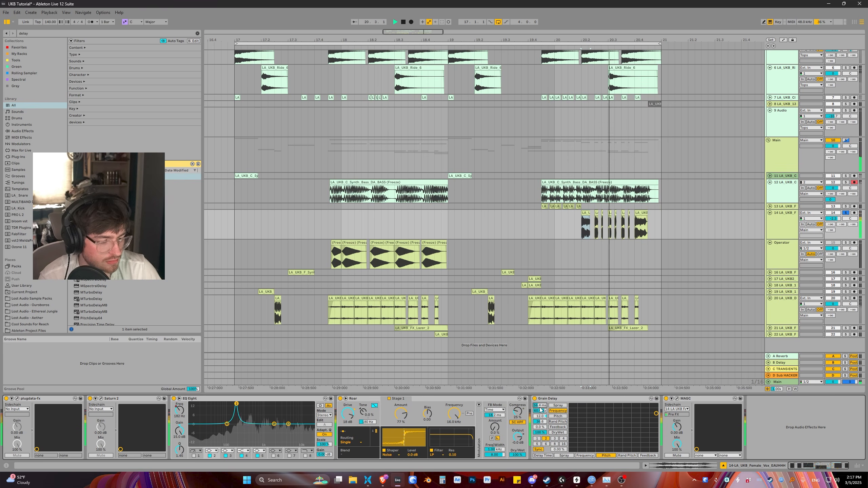
{"action": "key", "text": "space"}
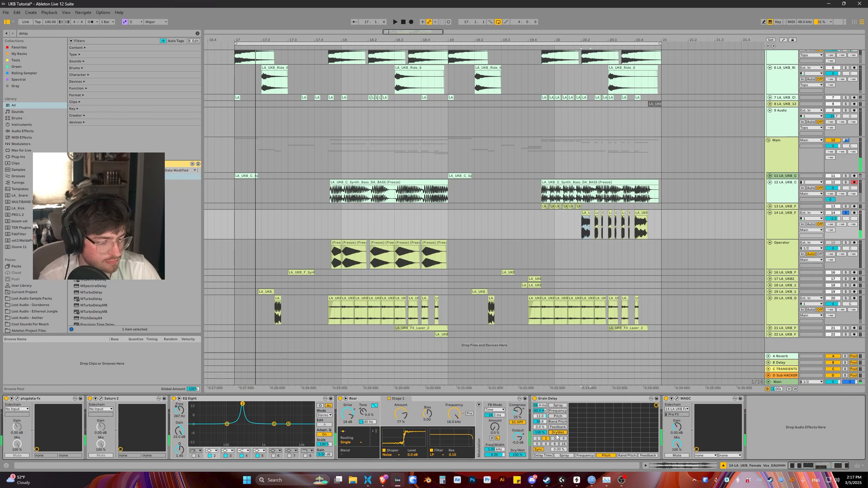
Lower Grain Delay's dry/wet amount, switch its delay time from synced to milliseconds and adjust that time during playback
{"action": "key", "text": "space"}
{"action": "left_click_drag", "start_coordinate": [543, 433], "coordinate": [543, 451]}
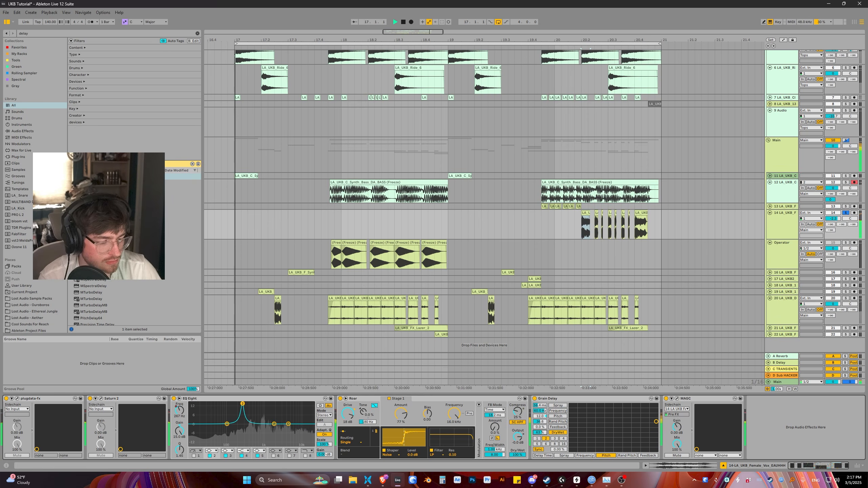
{"action": "key", "text": "space"}
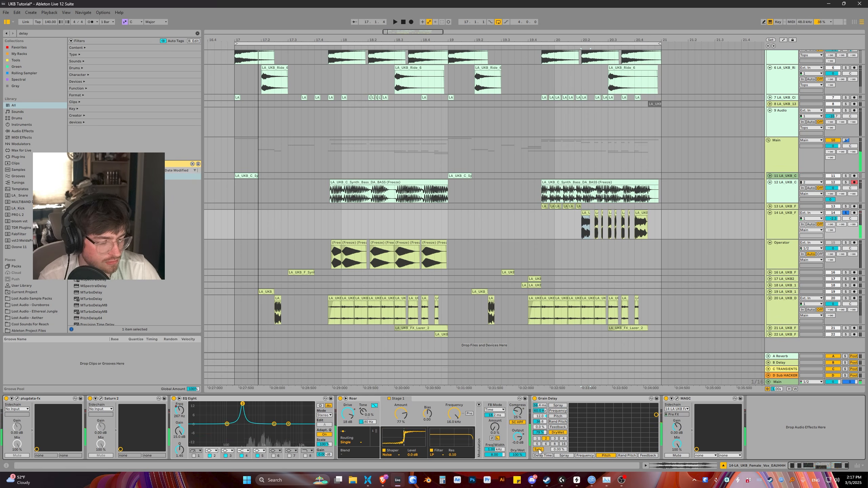
{"action": "left_click", "coordinate": [538, 450]}
{"action": "key", "text": "space"}
{"action": "left_click_drag", "start_coordinate": [559, 449], "coordinate": [569, 452]}
{"action": "key", "text": "space"}
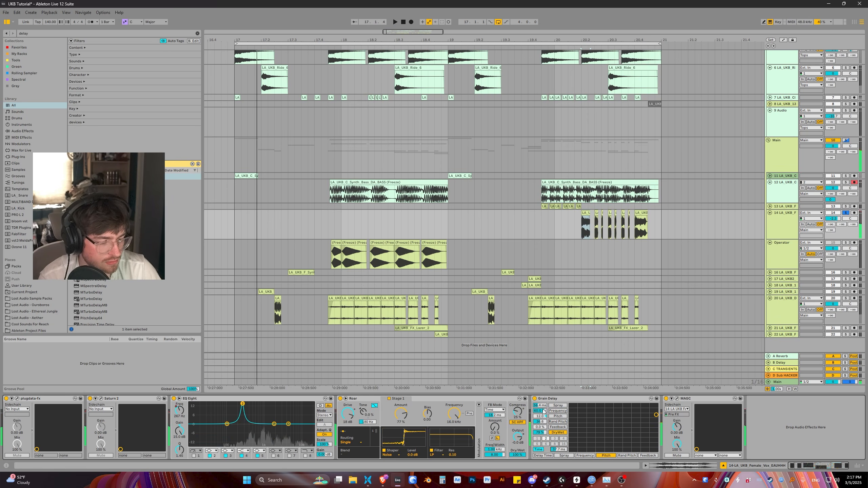
Adjust Grain Delay's spray, reduce its dry/wet amount further and replay the vocal clips
{"action": "key", "text": "space"}
{"action": "mouse_move", "coordinate": [544, 405]}
{"action": "left_mouse_down"}
{"action": "mouse_move", "coordinate": [545, 379]}
{"action": "mouse_move", "coordinate": [540, 421]}
{"action": "left_mouse_up"}
{"action": "key", "text": "space"}
{"action": "key", "text": "space"}
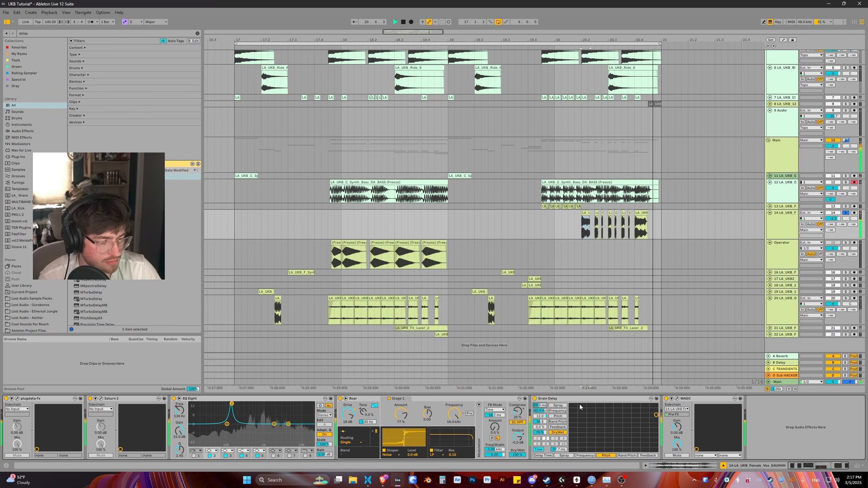
{"action": "key", "text": "space"}
{"action": "key", "text": "space"}
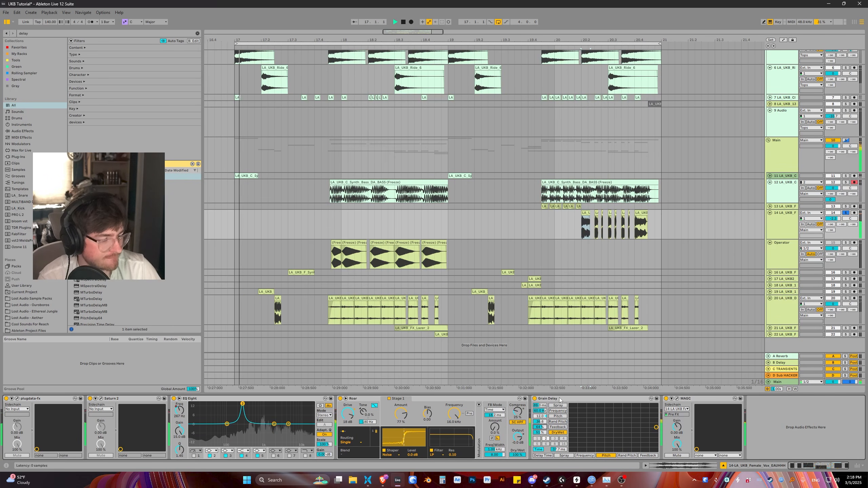
Replay the delayed vocal clips and compare the level with MAGC bypassed and re-enabled
{"action": "key", "text": "space"}
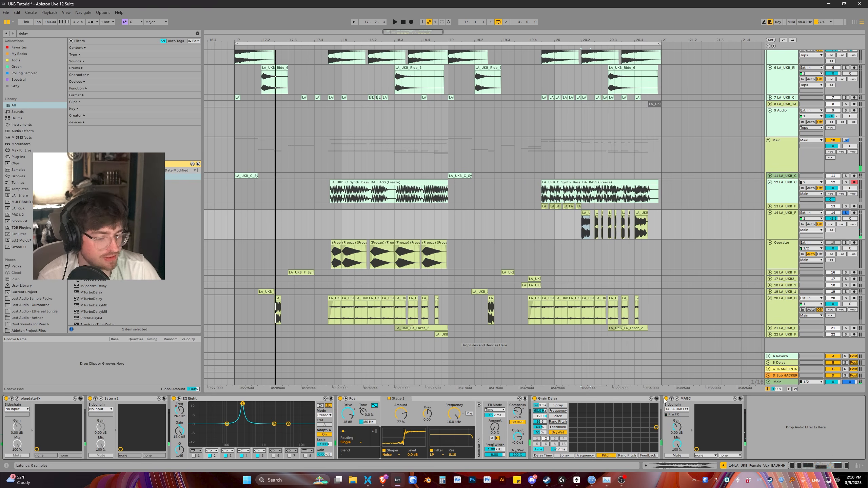
{"action": "key", "text": "space"}
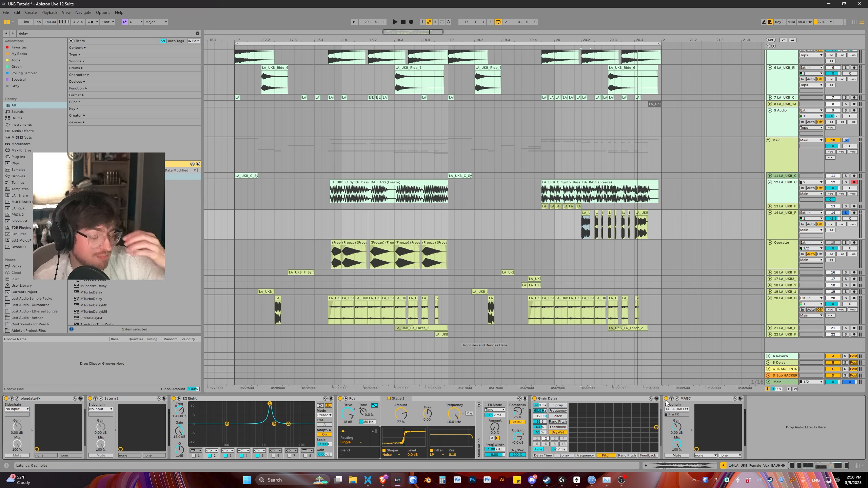
{"action": "left_click", "coordinate": [666, 398]}
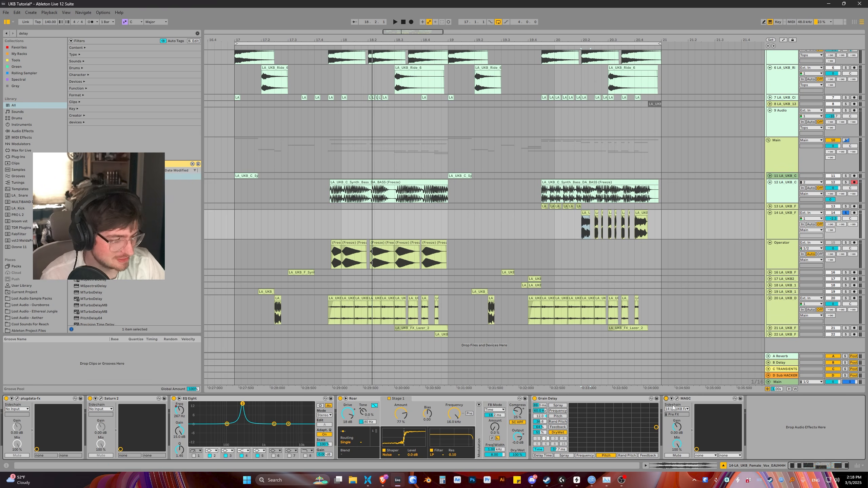
{"action": "left_click", "coordinate": [583, 236]}
{"action": "left_click", "coordinate": [666, 400]}
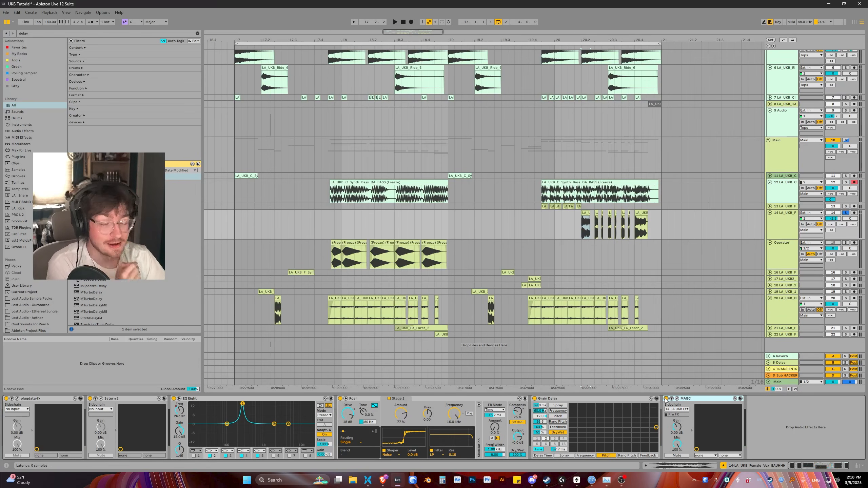
Unsolo the female vocal track and fold it
{"action": "left_click", "coordinate": [449, 219]}
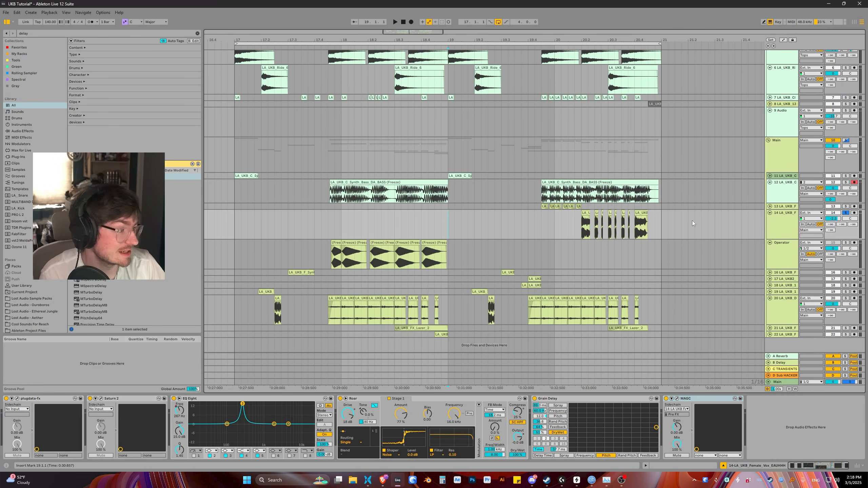
{"action": "left_click", "coordinate": [845, 212]}
{"action": "left_click", "coordinate": [770, 213]}
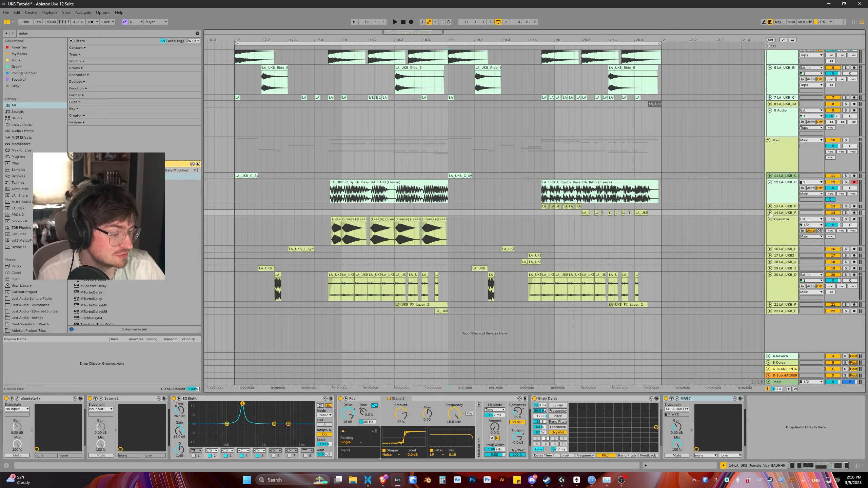
Insert a new audio track below 9 Audio, outside the Tops group and routed to Main
{"action": "scroll", "coordinate": [370, 234], "scroll_direction": "up", "scroll_amount": 4}
{"action": "left_click", "coordinate": [338, 187]}
{"action": "scroll", "coordinate": [363, 204], "scroll_direction": "up", "scroll_amount": 2}
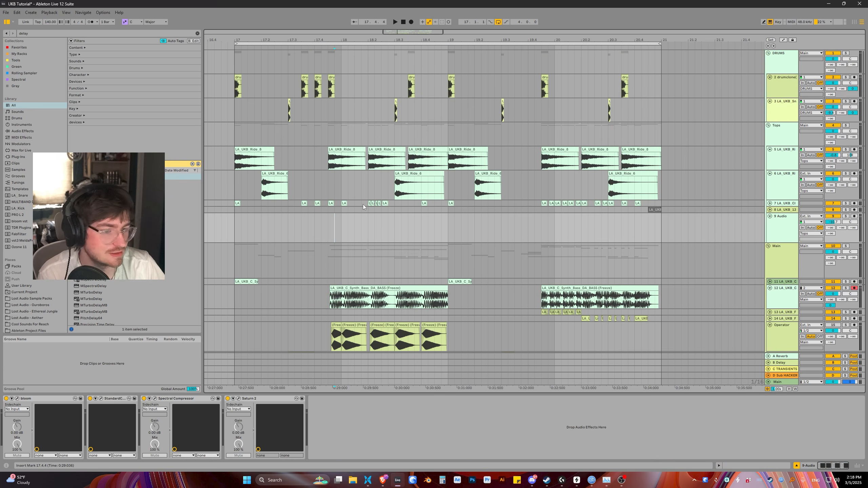
{"action": "left_click", "coordinate": [242, 164]}
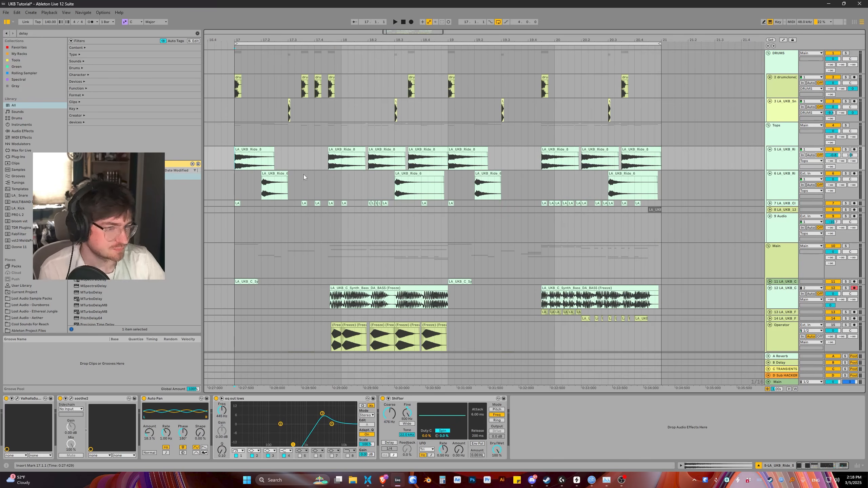
{"action": "left_click", "coordinate": [241, 114]}
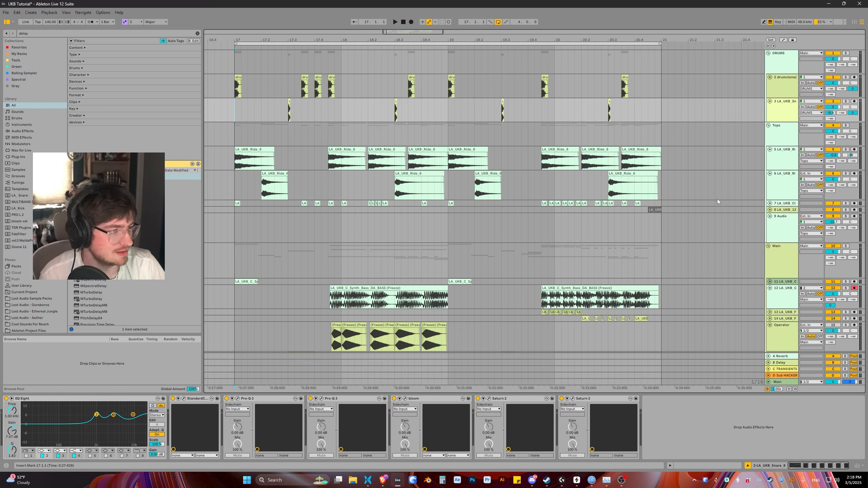
{"action": "left_click", "coordinate": [783, 221]}
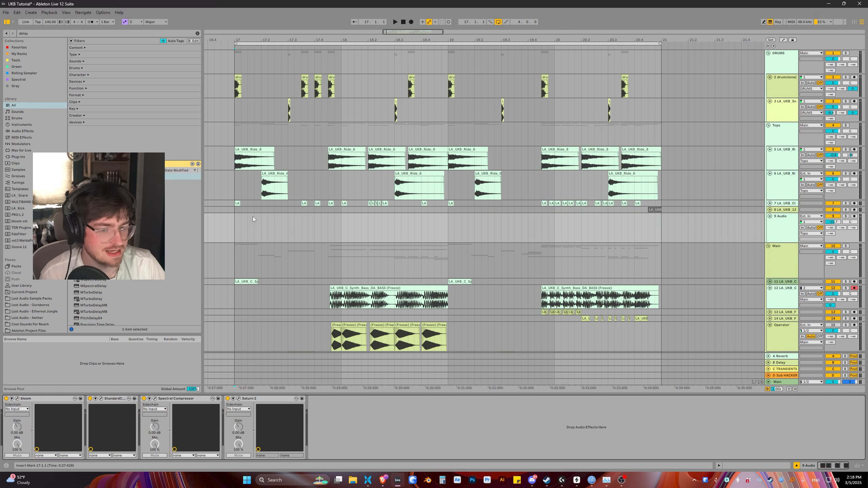
{"action": "left_click_drag", "start_coordinate": [236, 227], "coordinate": [648, 236]}
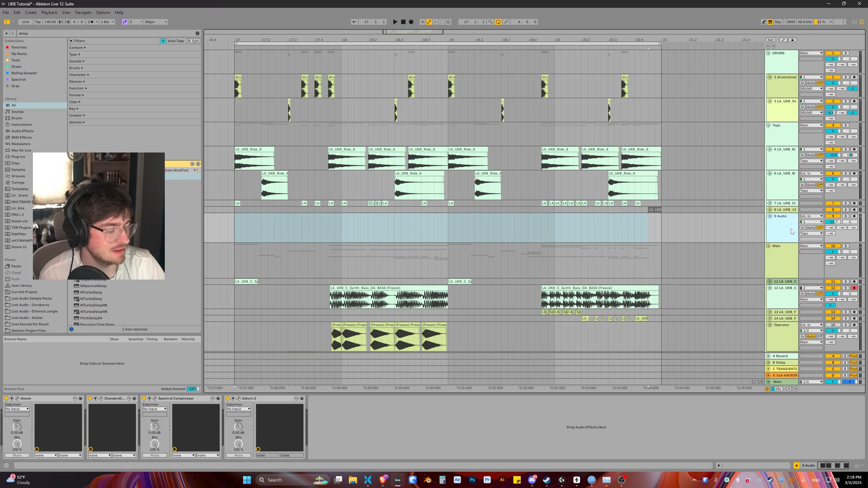
{"action": "key", "text": "ctrl+t"}
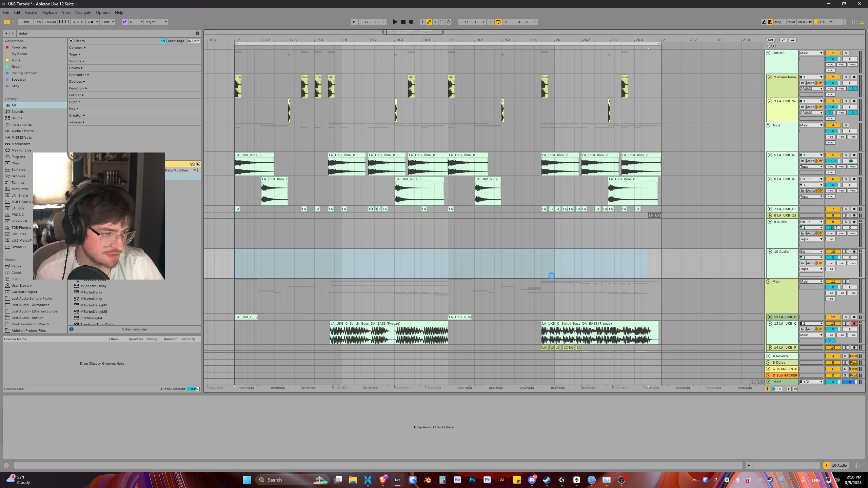
{"action": "left_click", "coordinate": [235, 251]}
Clear the browser search and search for white noise samples
{"action": "left_click", "coordinate": [192, 164]}
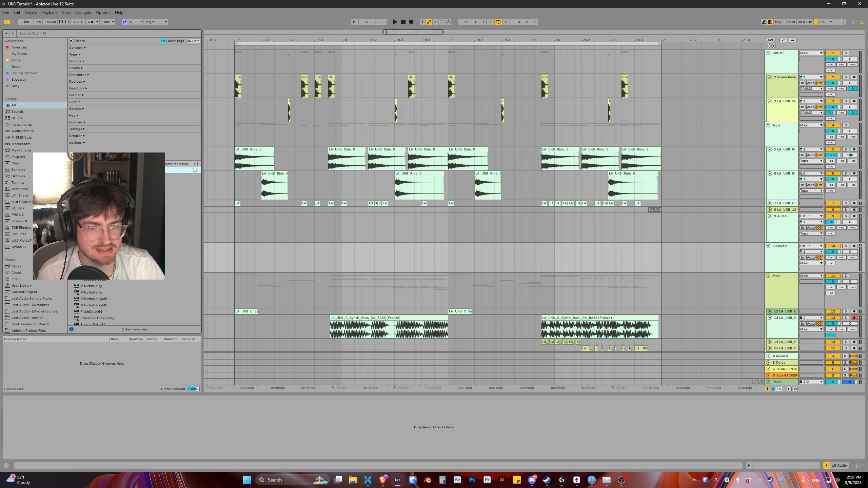
{"action": "left_click", "coordinate": [236, 250]}
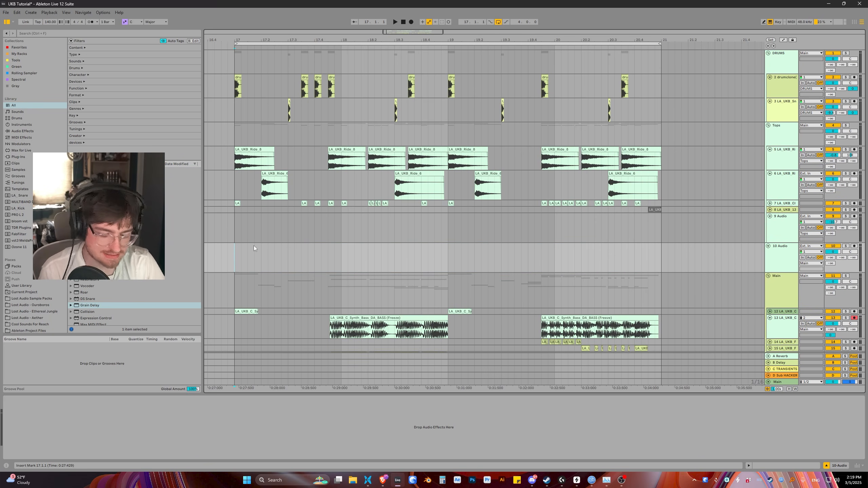
{"action": "key", "text": "ctrl+f"}
{"action": "type", "text": "white noise"}
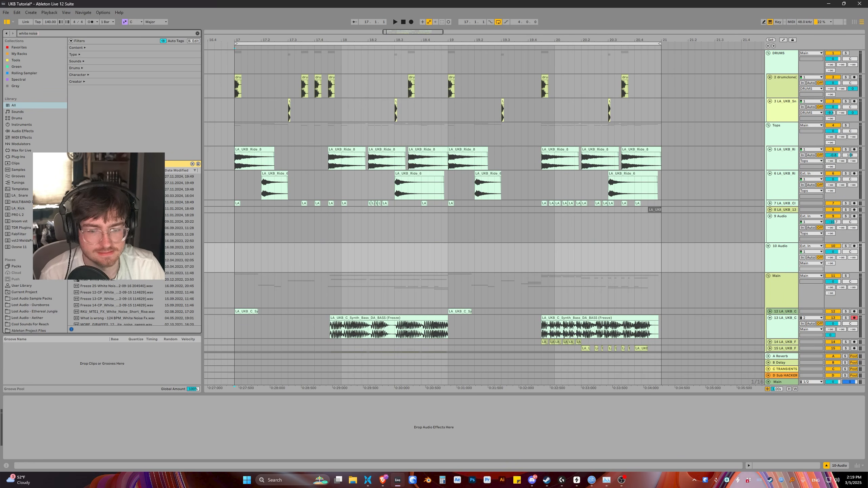
Load Operator on track 10 and create a four-bar MIDI clip from bar 17 with one sustained C3 note
{"action": "left_click_drag", "start_coordinate": [181, 228], "coordinate": [236, 259]}
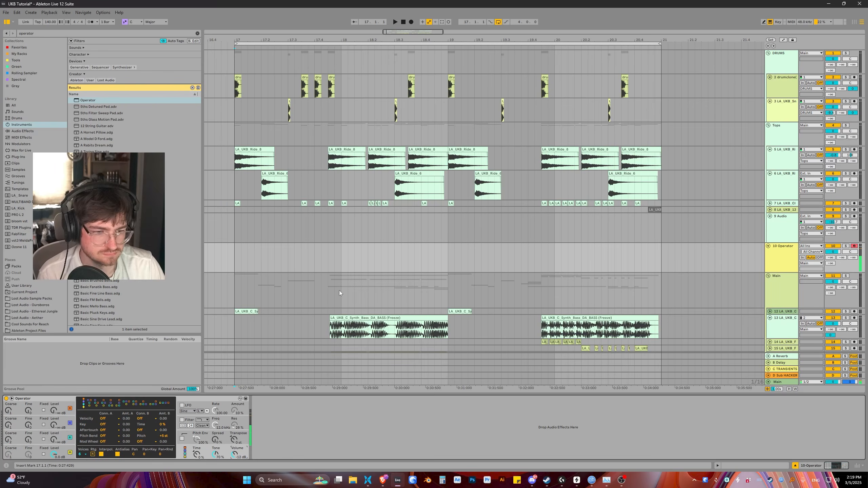
{"action": "left_click_drag", "start_coordinate": [235, 256], "coordinate": [659, 255]}
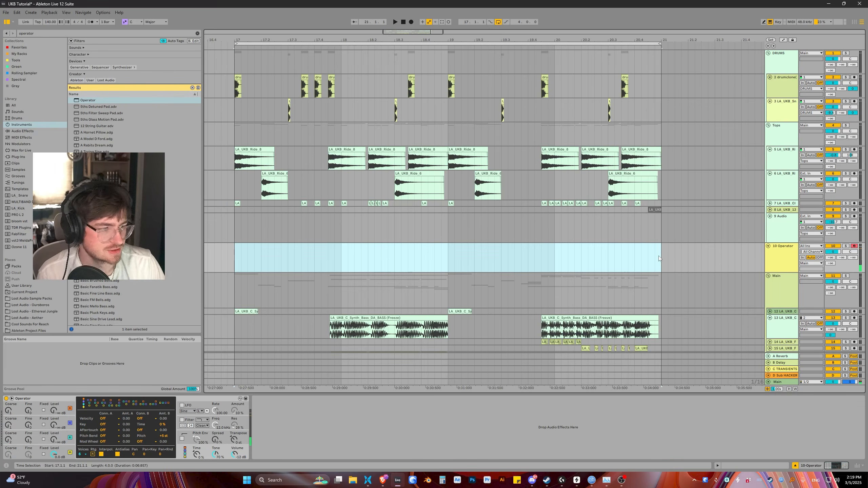
{"action": "key", "text": "ctrl+shift+m"}
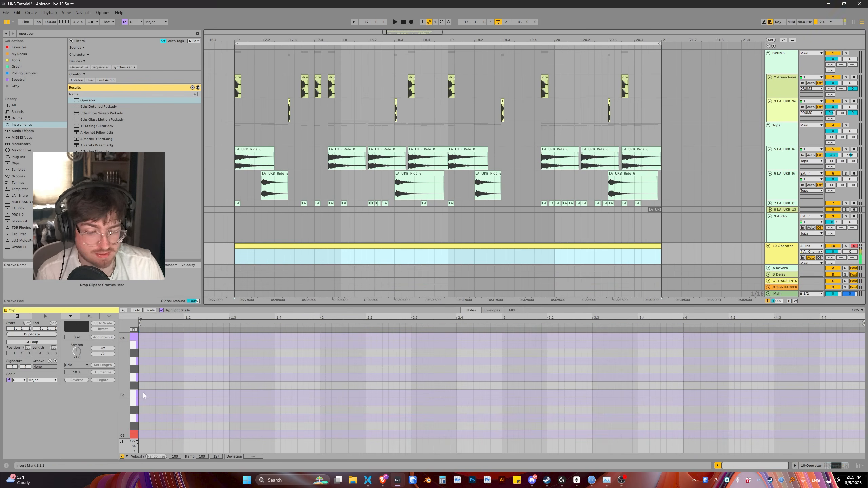
{"action": "left_click_drag", "start_coordinate": [142, 436], "coordinate": [863, 435]}
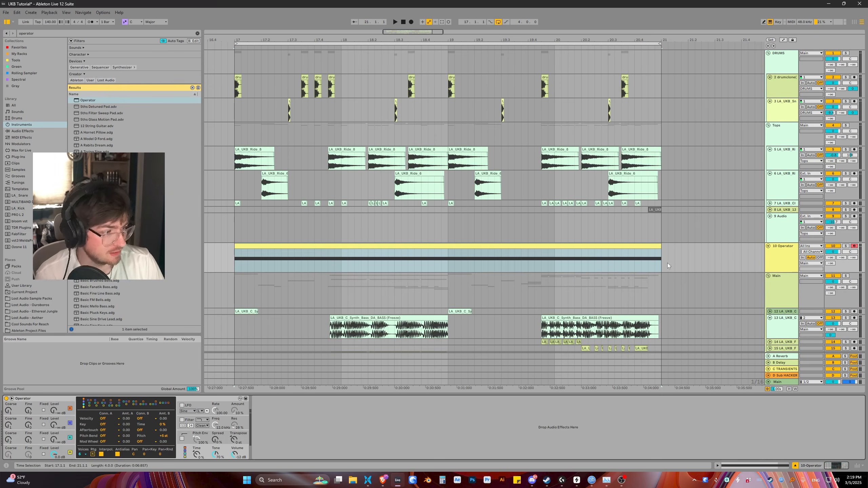
Copy ShaperBox 3 from the Tops group onto the Operator track, placed after Operator
{"action": "left_click", "coordinate": [779, 131]}
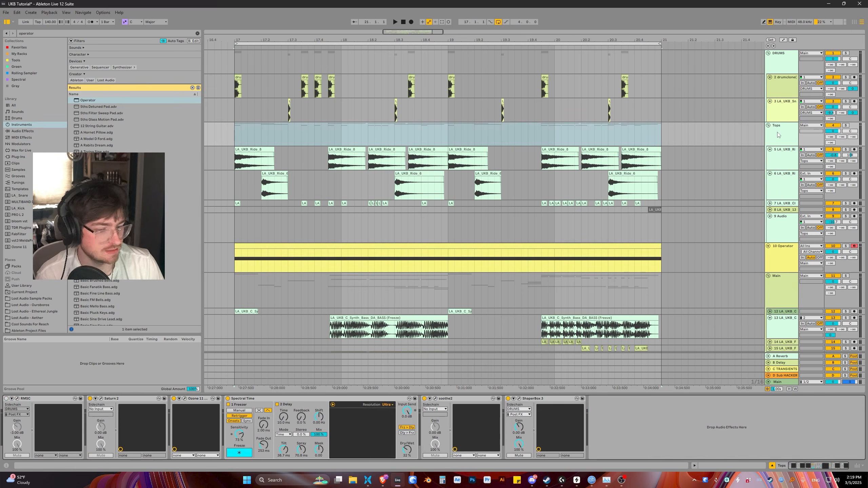
{"action": "left_click", "coordinate": [632, 426]}
{"action": "left_click", "coordinate": [532, 399]}
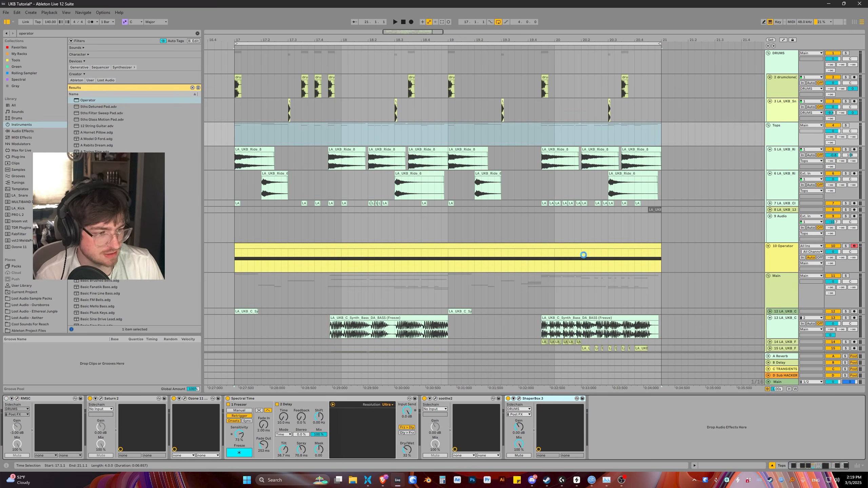
{"action": "double_click", "coordinate": [781, 262]}
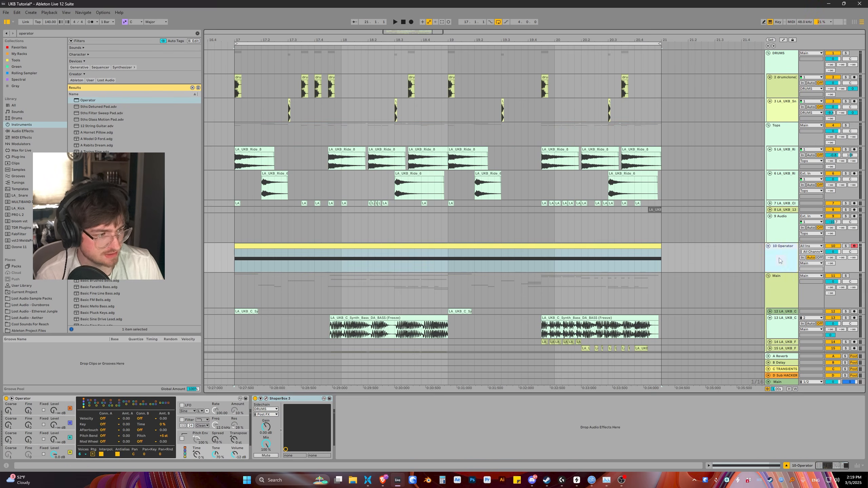
Search the browser for MAGC and insert it on the Operator track between Operator and ShaperBox 3
{"action": "key", "text": "ctrl+f"}
{"action": "type", "text": "magc"}
{"action": "left_click_drag", "start_coordinate": [136, 183], "coordinate": [254, 424]}
Solo the Operator track and play its clip from bar 17 with MAGC's window open
{"action": "left_click", "coordinate": [845, 246]}
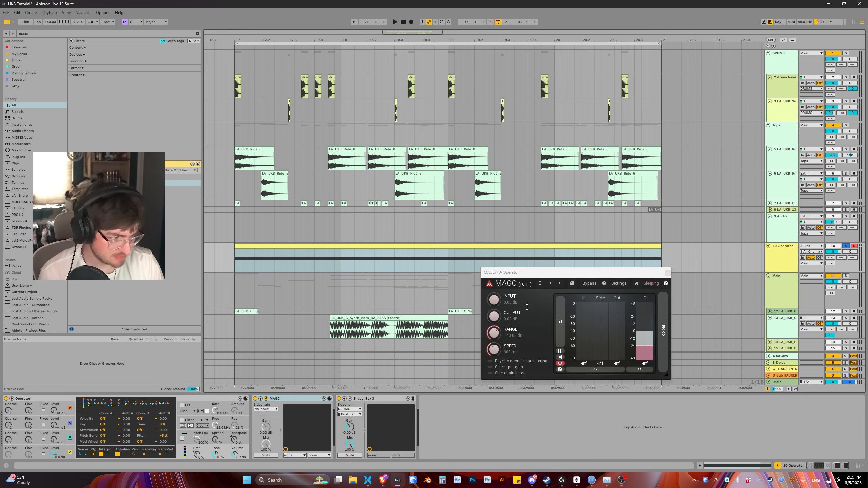
{"action": "left_click", "coordinate": [517, 246]}
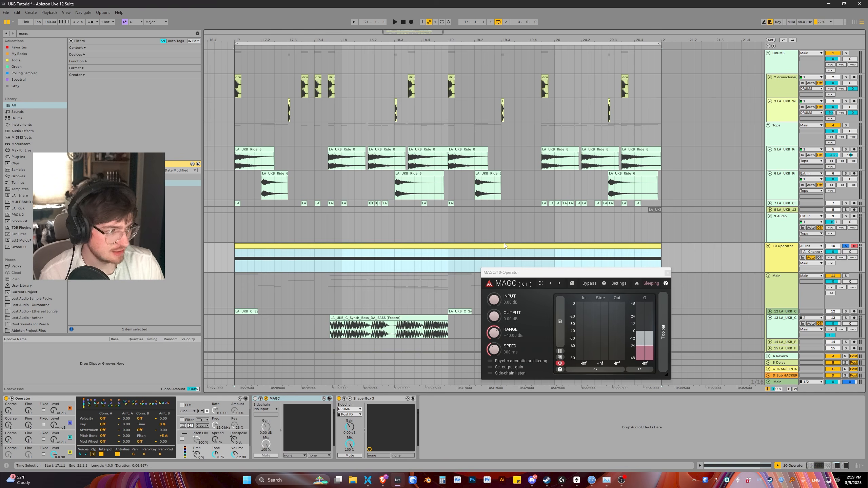
{"action": "key", "text": "space"}
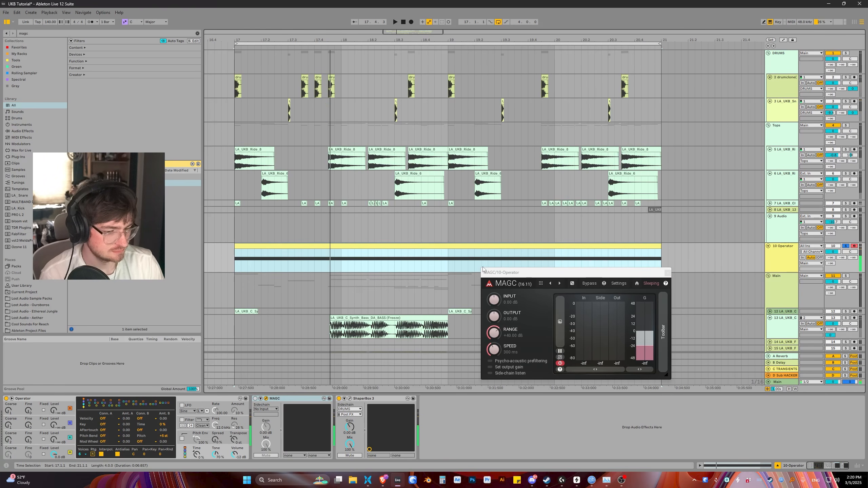
{"action": "left_click", "coordinate": [570, 315]}
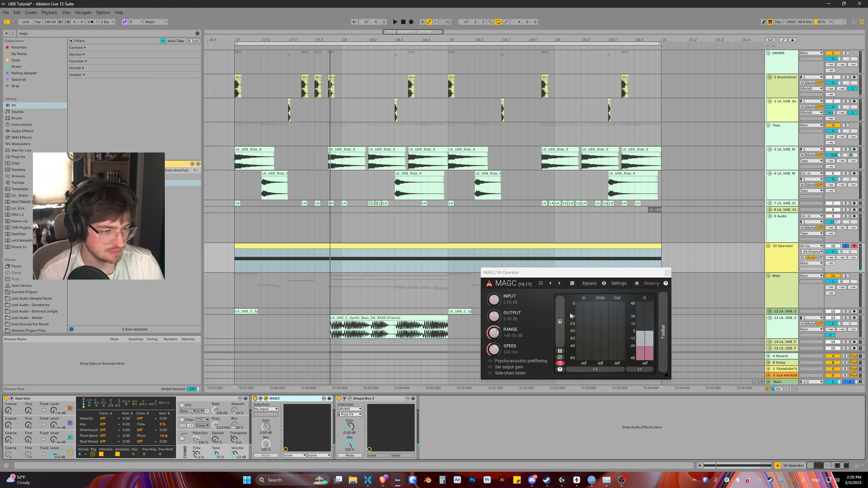
Insert EQ Eight ahead of MAGC on the Operator track and cut the low frequencies with its first band
{"action": "right_click", "coordinate": [490, 428]}
{"action": "left_click", "coordinate": [524, 372]}
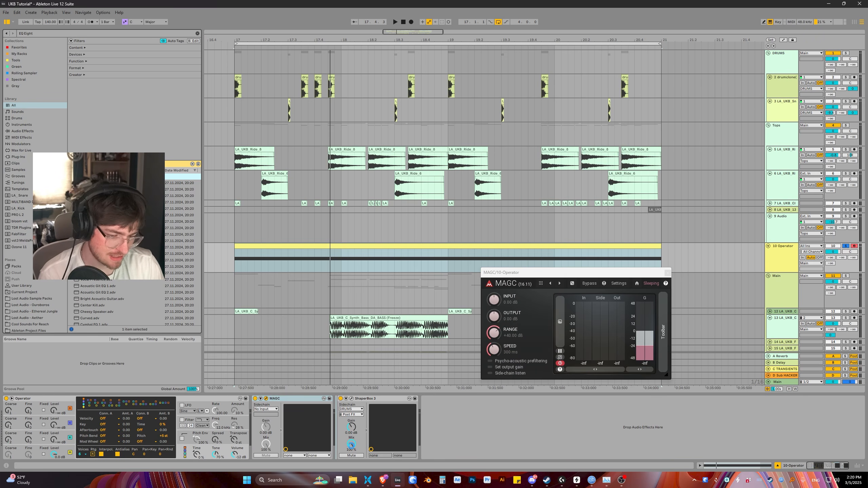
{"action": "left_click", "coordinate": [358, 456]}
{"action": "left_click_drag", "start_coordinate": [392, 433], "coordinate": [414, 441]}
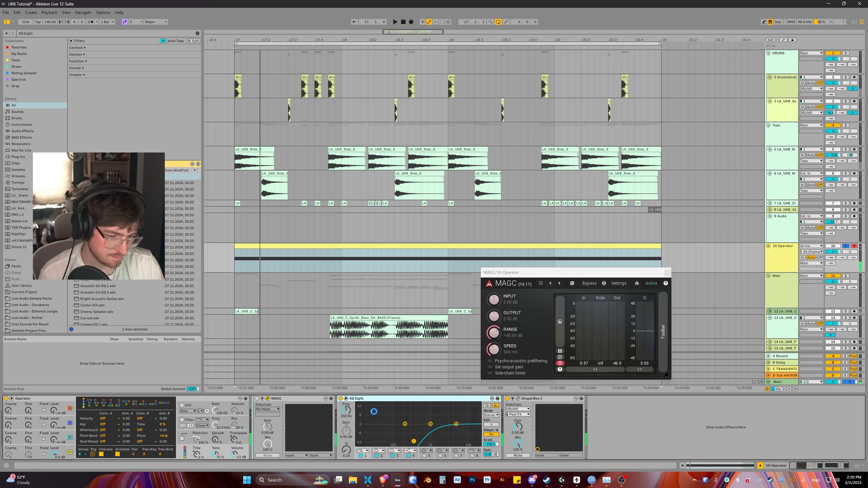
Set MAGC's sidechain input on the Operator track to Tops, Post FX, and play the loop with only Tops soloed
{"action": "left_click", "coordinate": [432, 409]}
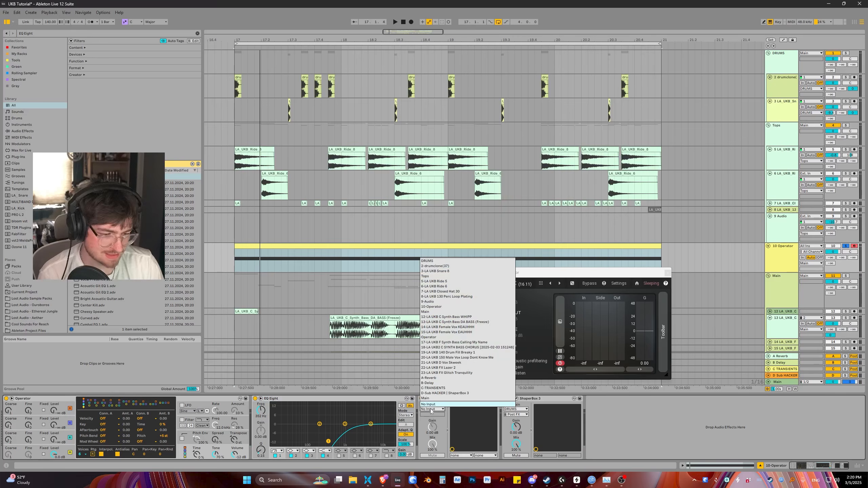
{"action": "left_click", "coordinate": [440, 410]}
{"action": "left_click", "coordinate": [440, 410]}
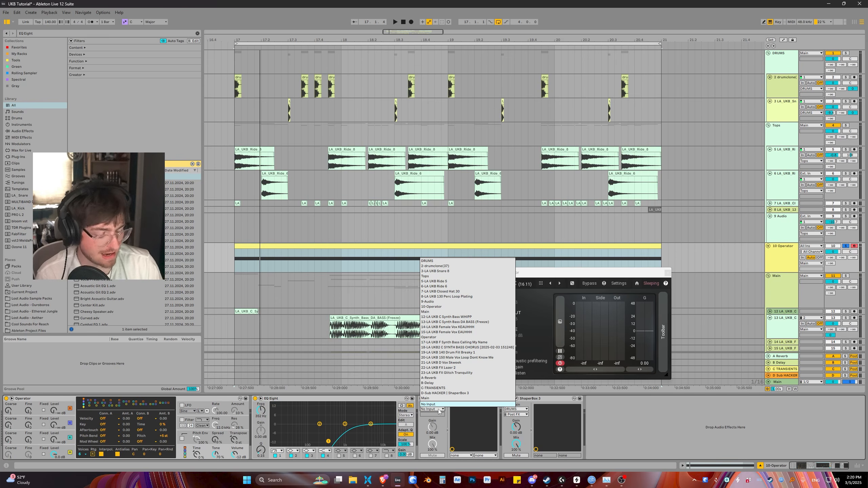
{"action": "left_click", "coordinate": [440, 411]}
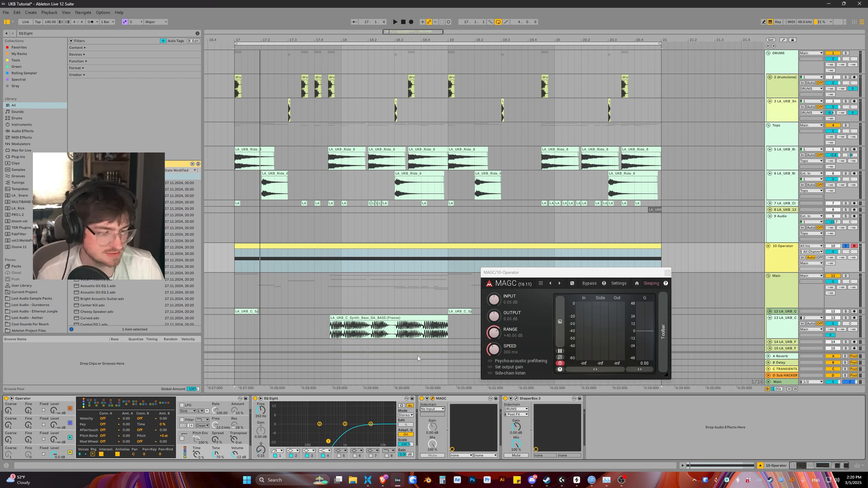
{"action": "left_click", "coordinate": [845, 125]}
{"action": "key", "text": "space"}
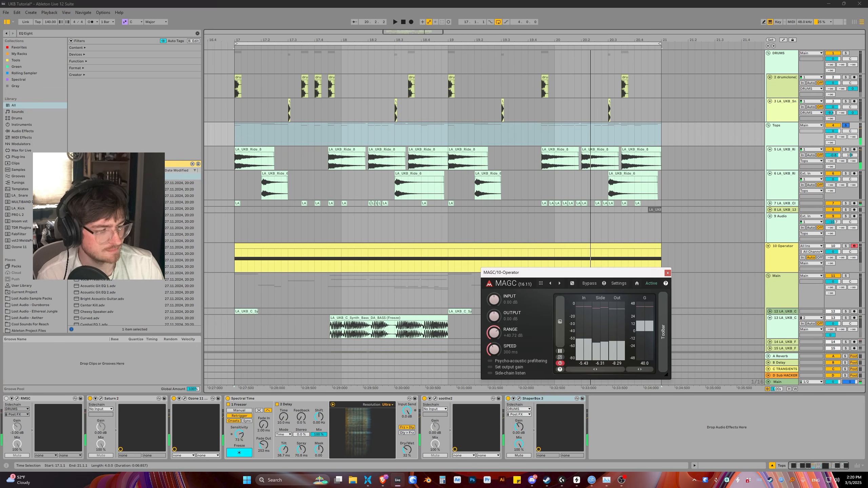
Shorten MAGC's Speed value and close the plug-in window
{"action": "double_click", "coordinate": [494, 350]}
{"action": "type", "text": "3"}
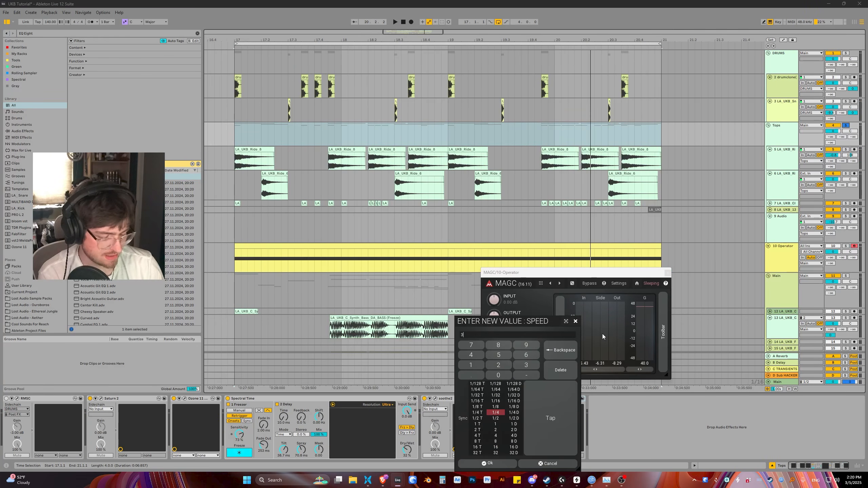
{"action": "key", "text": "Return"}
{"action": "left_click", "coordinate": [667, 273]}
Try placing MAGC after ShaperBox 3 in the Operator track's device chain, and undo the move
{"action": "left_click", "coordinate": [783, 247]}
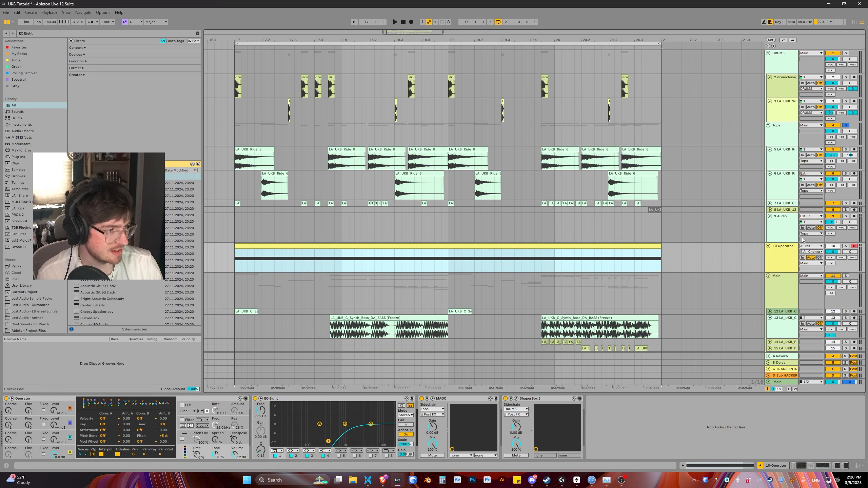
{"action": "double_click", "coordinate": [779, 261]}
{"action": "left_click_drag", "start_coordinate": [424, 400], "coordinate": [559, 401]}
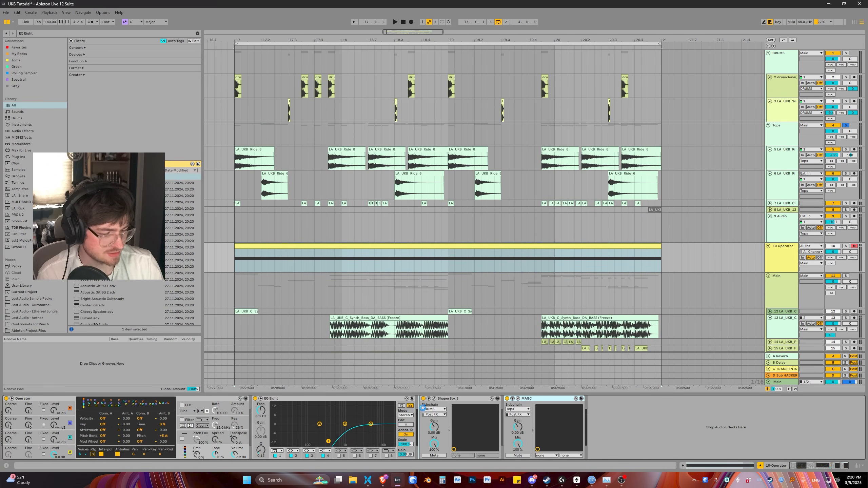
{"action": "key", "text": "ctrl+z"}
Bypass MAGC on the Operator track and play it together with the soloed Tops group
{"action": "left_click", "coordinate": [422, 399]}
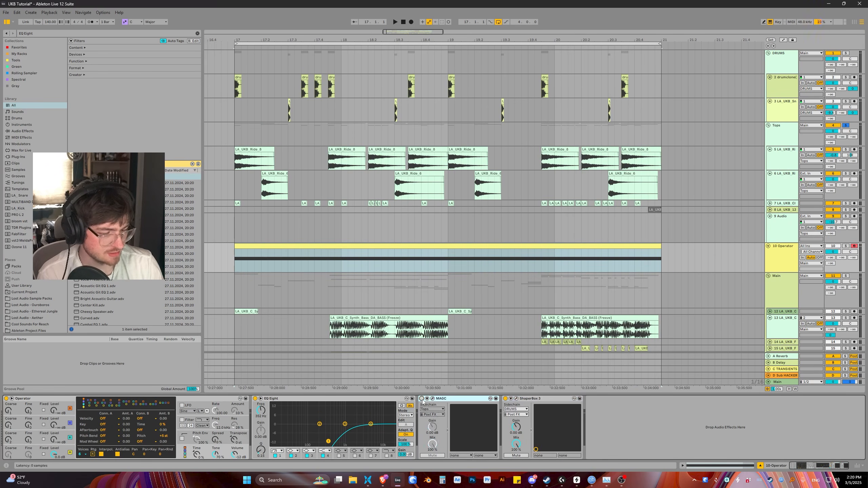
{"action": "left_click", "coordinate": [845, 247]}
{"action": "left_click", "coordinate": [846, 125], "text": "ctrl"}
{"action": "key", "text": "space"}
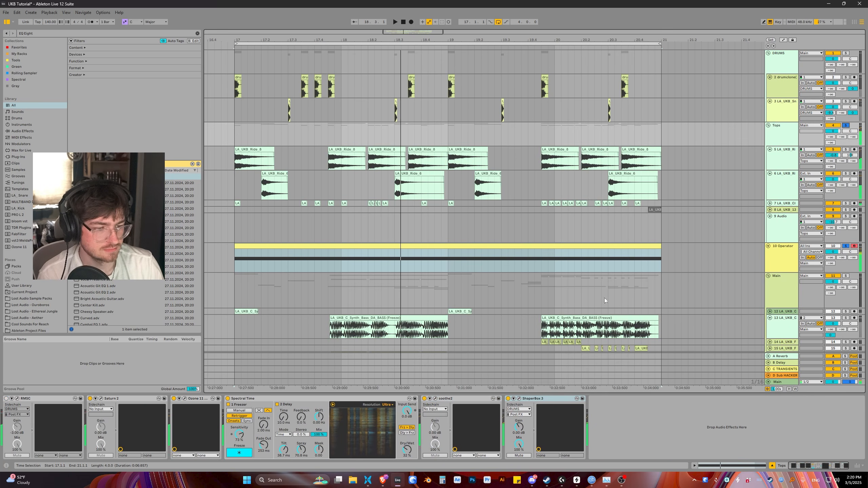
Turn MAGC back on for the Operator track and play it with the Tops group for comparison
{"action": "left_click", "coordinate": [775, 253]}
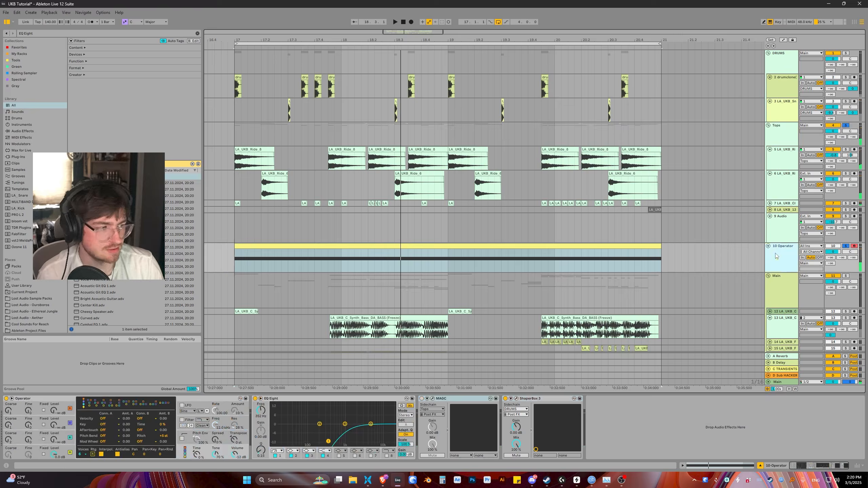
{"action": "left_click", "coordinate": [421, 399]}
{"action": "key", "text": "space"}
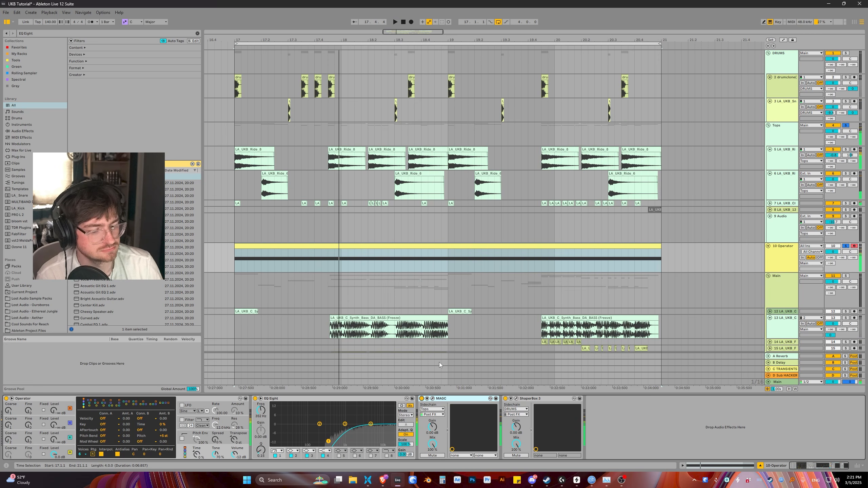
Raise EQ Eight's low-cut frequency slightly on the Operator track and boost another band at about 11 kHz while listening
{"action": "left_click_drag", "start_coordinate": [329, 443], "coordinate": [331, 444]}
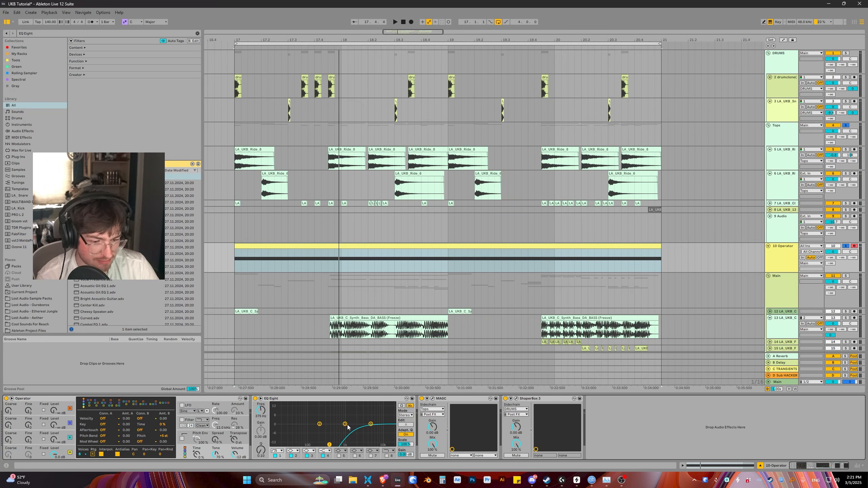
{"action": "left_click_drag", "start_coordinate": [345, 424], "coordinate": [379, 416]}
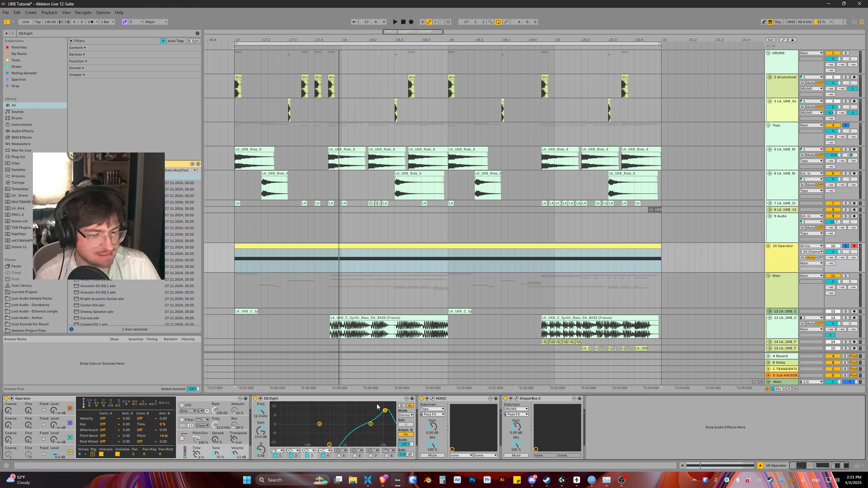
{"action": "key", "text": "space"}
{"action": "mouse_move", "coordinate": [378, 406]}
{"action": "left_mouse_down"}
{"action": "mouse_move", "coordinate": [388, 411]}
{"action": "mouse_move", "coordinate": [379, 417]}
{"action": "mouse_move", "coordinate": [390, 409]}
{"action": "mouse_move", "coordinate": [383, 412]}
{"action": "left_mouse_up"}
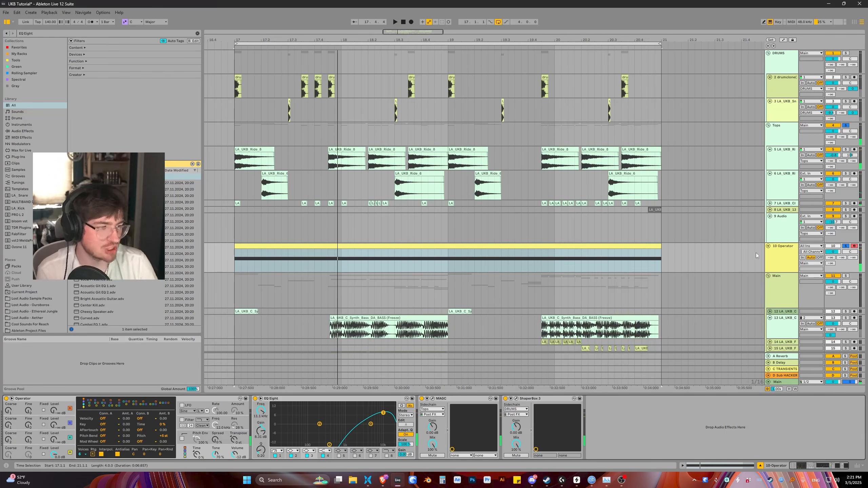
Leave only the Operator track soloed and play its clip from bar 17
{"action": "left_click", "coordinate": [779, 261]}
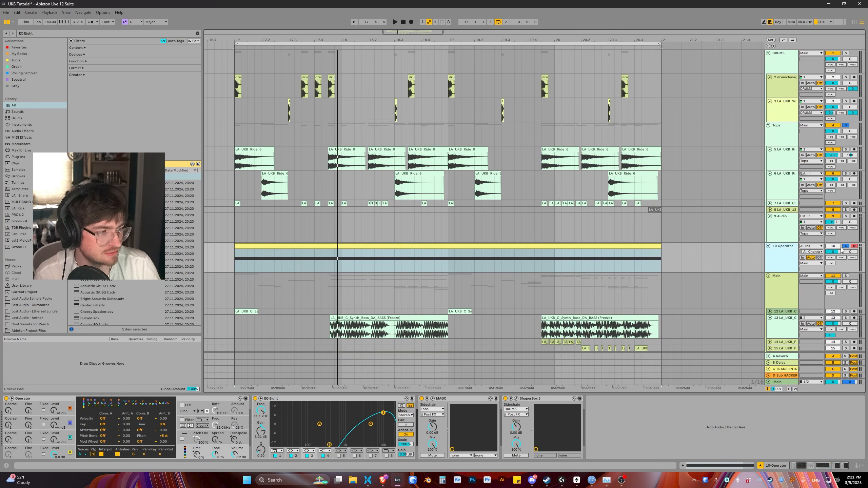
{"action": "left_click", "coordinate": [738, 261]}
{"action": "left_click", "coordinate": [549, 253]}
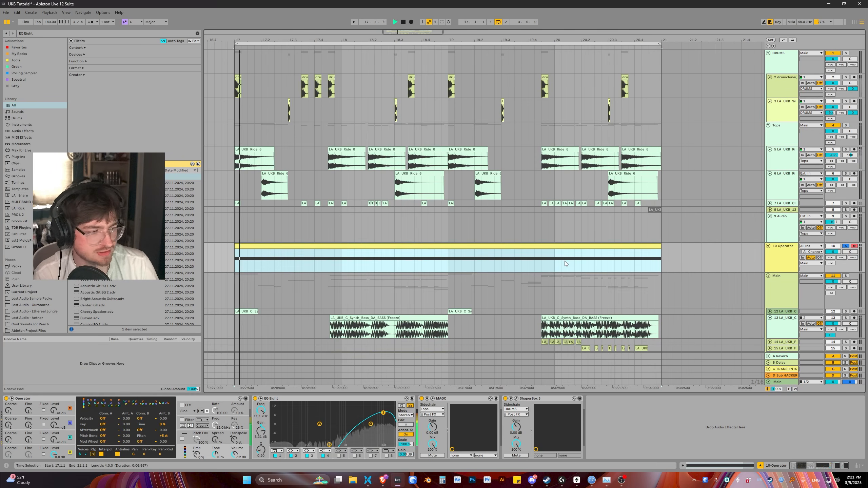
Open MAGC and watch its gain compensation while Operator and the soloed Tops group play together, and close the window
{"action": "left_click", "coordinate": [433, 399]}
{"action": "left_click", "coordinate": [436, 415]}
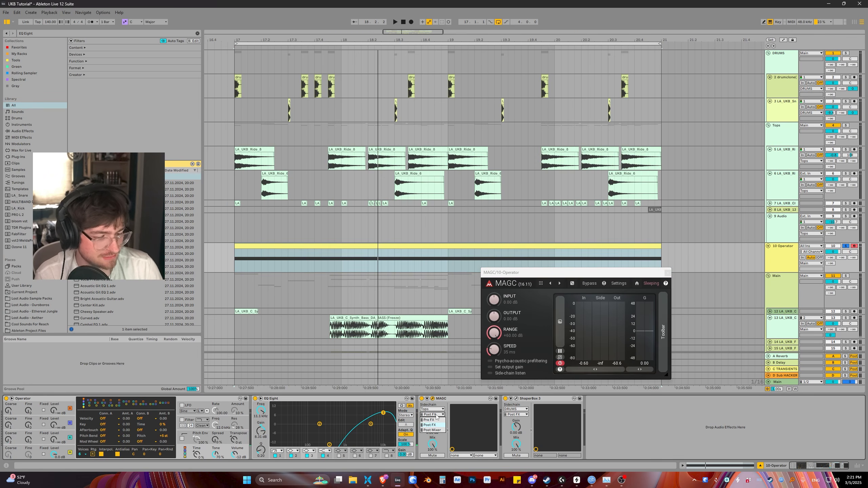
{"action": "left_click", "coordinate": [435, 415]}
{"action": "left_click", "coordinate": [827, 131]}
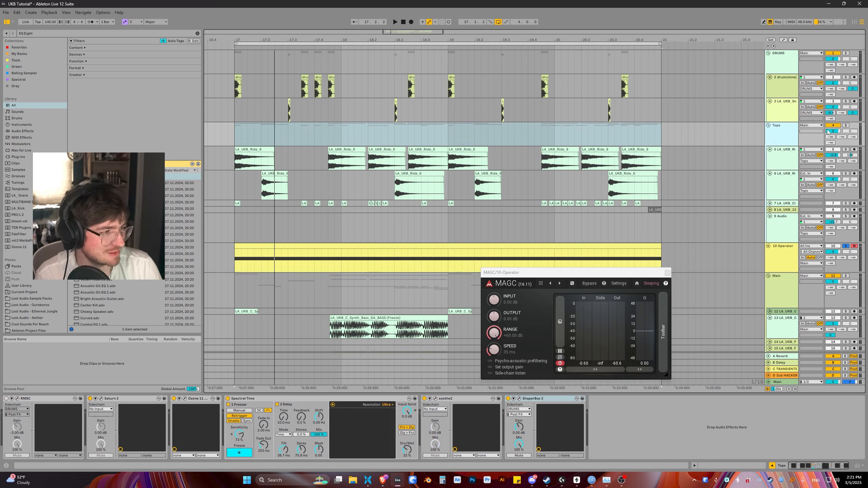
{"action": "left_click", "coordinate": [845, 125]}
{"action": "key", "text": "space"}
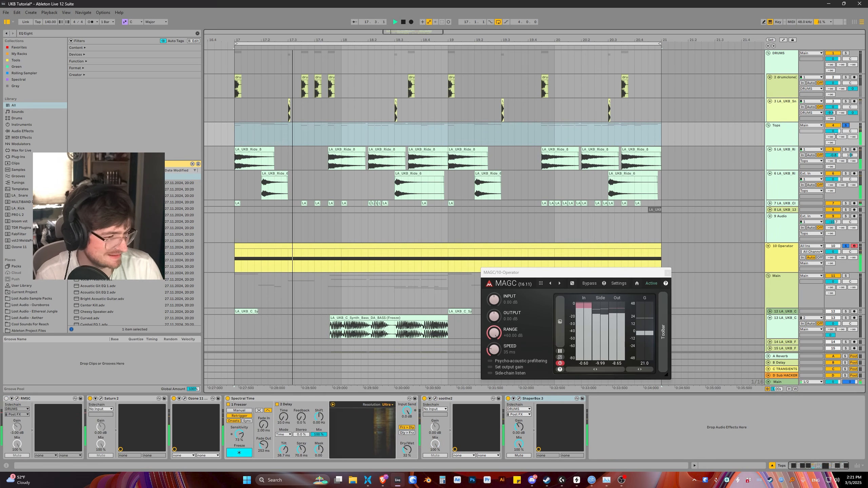
{"action": "left_click", "coordinate": [667, 273]}
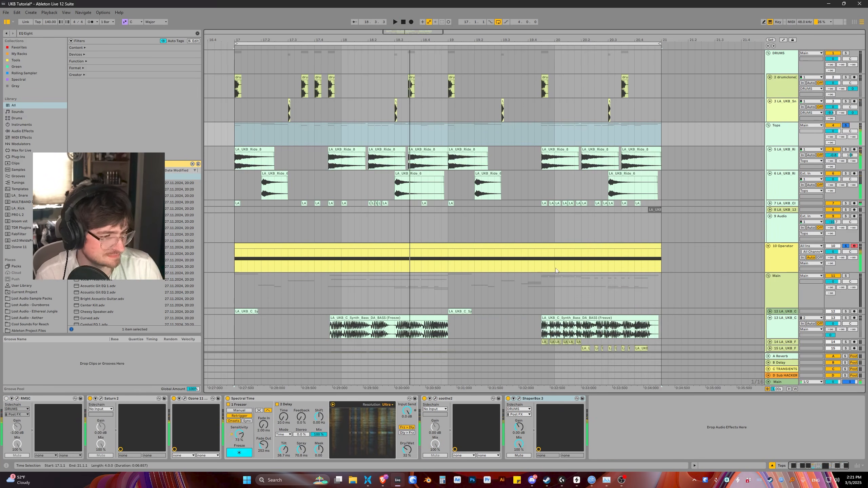
Unsolo the Operator track, and freeze and flatten it to audio
{"action": "left_click", "coordinate": [473, 252]}
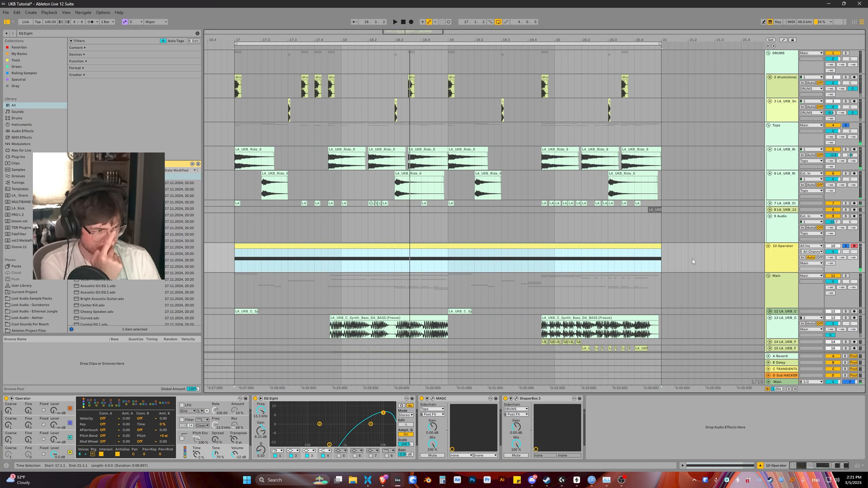
{"action": "left_click", "coordinate": [779, 253]}
{"action": "right_click", "coordinate": [787, 262]}
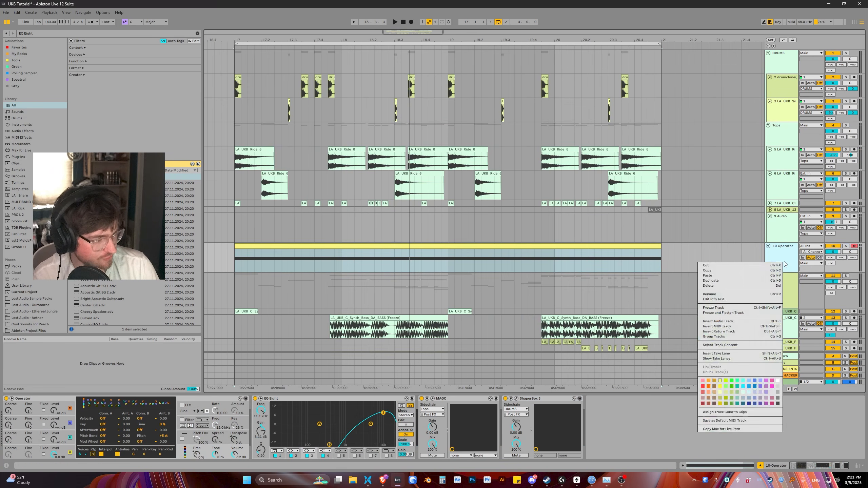
{"action": "left_click", "coordinate": [738, 310]}
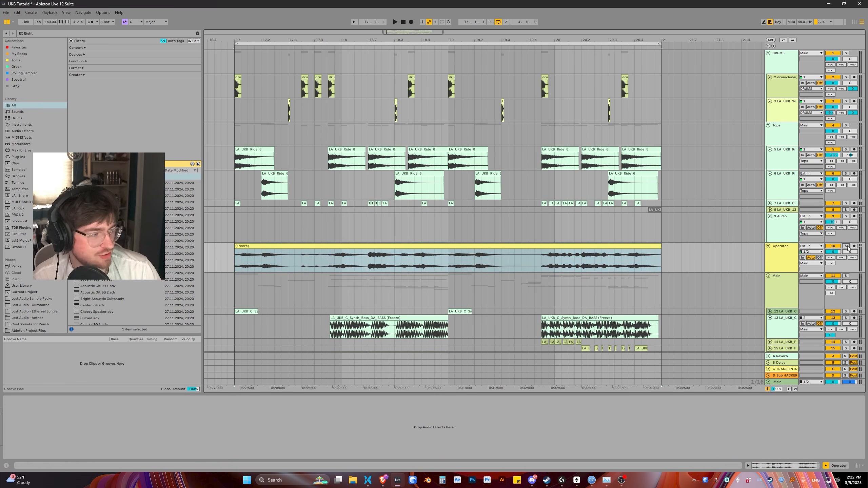
Listen to the flattened Operator audio on its own and to the Tops group soloed for comparison
{"action": "key", "text": "space"}
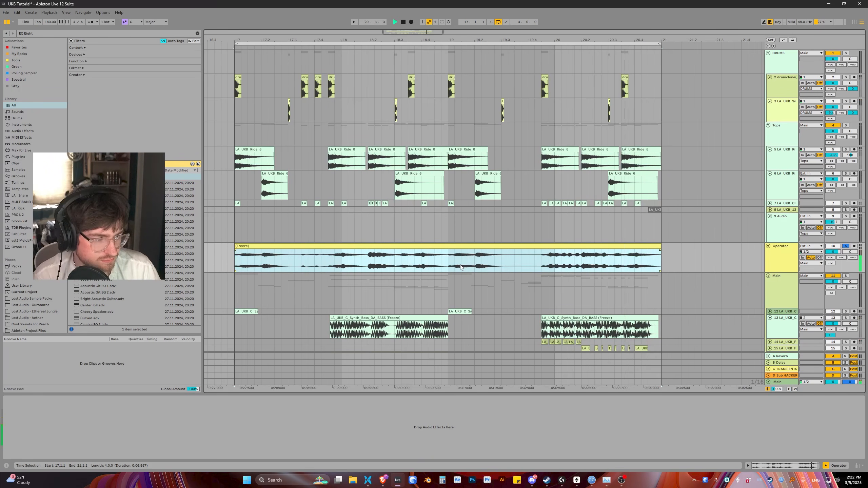
{"action": "key", "text": "space"}
{"action": "left_click", "coordinate": [555, 137]}
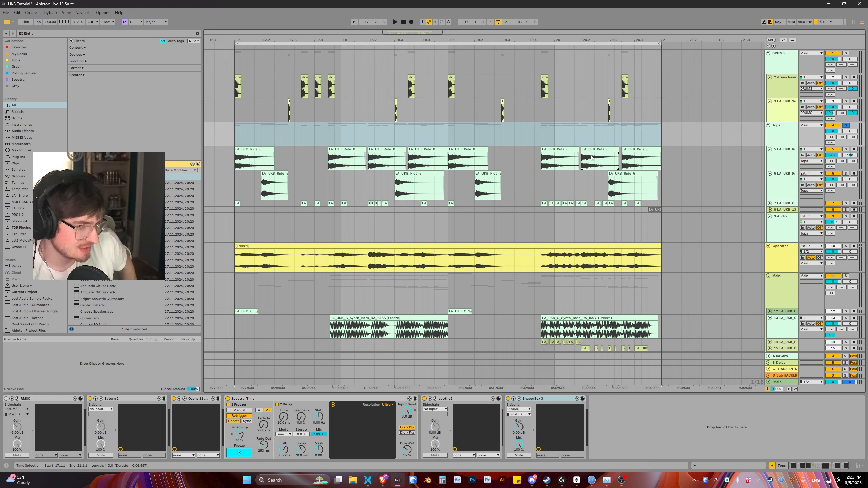
{"action": "key", "text": "space"}
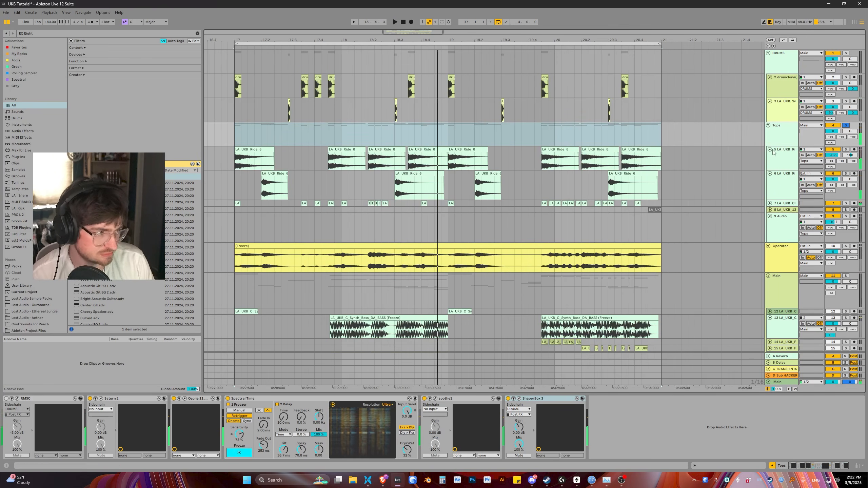
Solo the Operator track, listen to its flattened audio on its own, and unsolo it
{"action": "left_click", "coordinate": [846, 245]}
{"action": "key", "text": "space"}
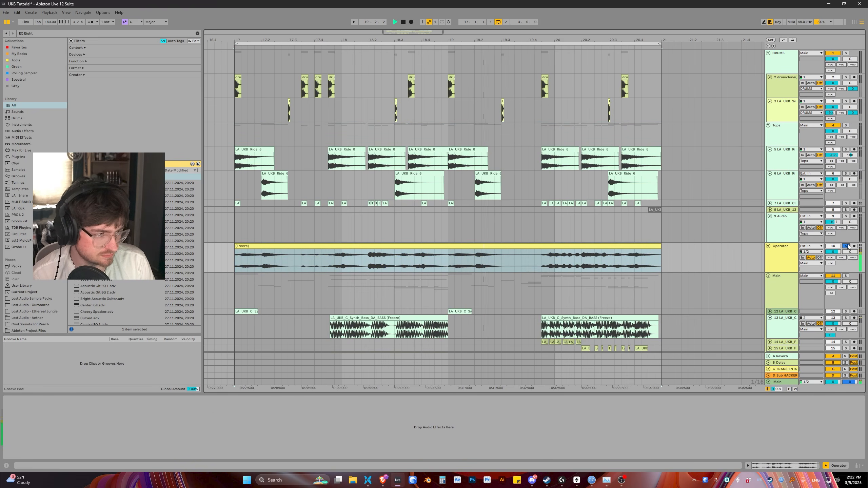
{"action": "key", "text": "space"}
{"action": "left_click", "coordinate": [845, 246]}
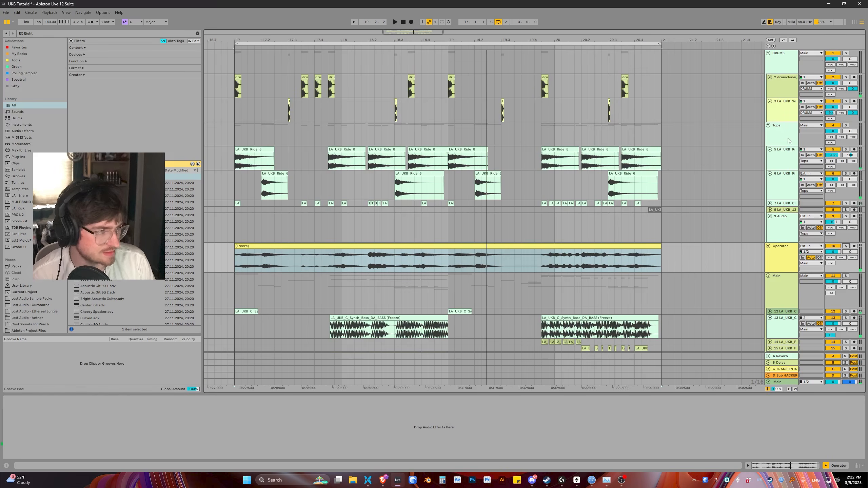
Copy the ShaperBox 3 device from the Tops group onto the flattened Operator track
{"action": "left_click", "coordinate": [786, 136]}
{"action": "left_click", "coordinate": [613, 423]}
{"action": "left_click_drag", "start_coordinate": [540, 399], "coordinate": [568, 270]}
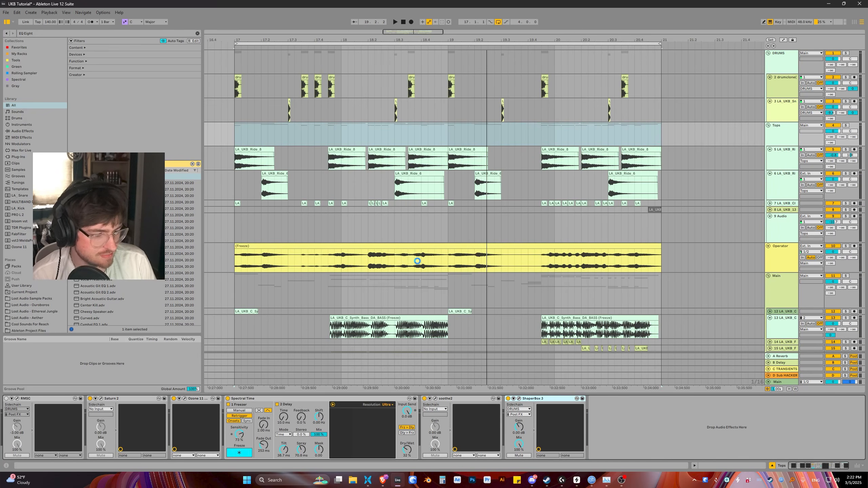
{"action": "left_click_drag", "start_coordinate": [390, 273], "coordinate": [390, 268]}
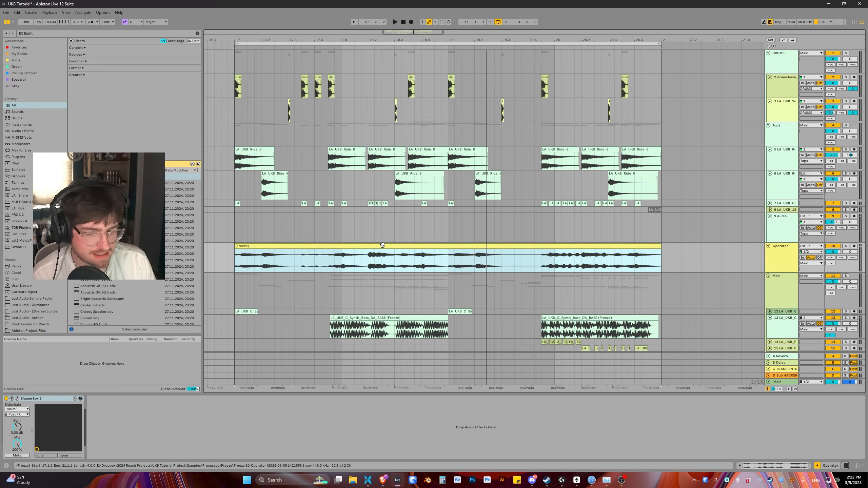
Play the loop with all tracks audible and lower the Operator track's volume to -4.2 dB
{"action": "left_click", "coordinate": [845, 245]}
{"action": "key", "text": "space"}
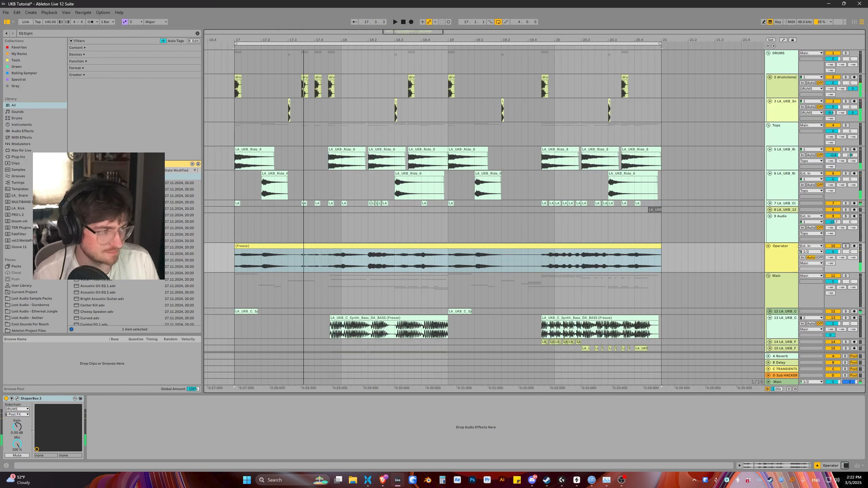
{"action": "key", "text": "space"}
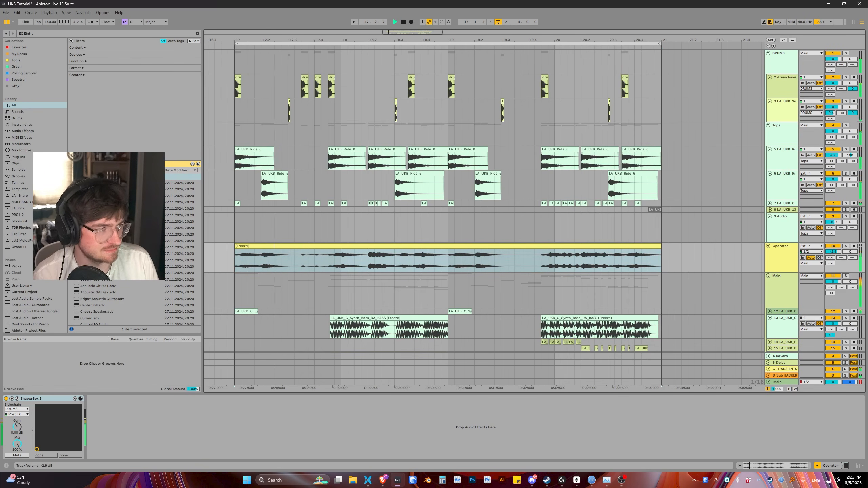
{"action": "left_click_drag", "start_coordinate": [833, 252], "coordinate": [833, 258]}
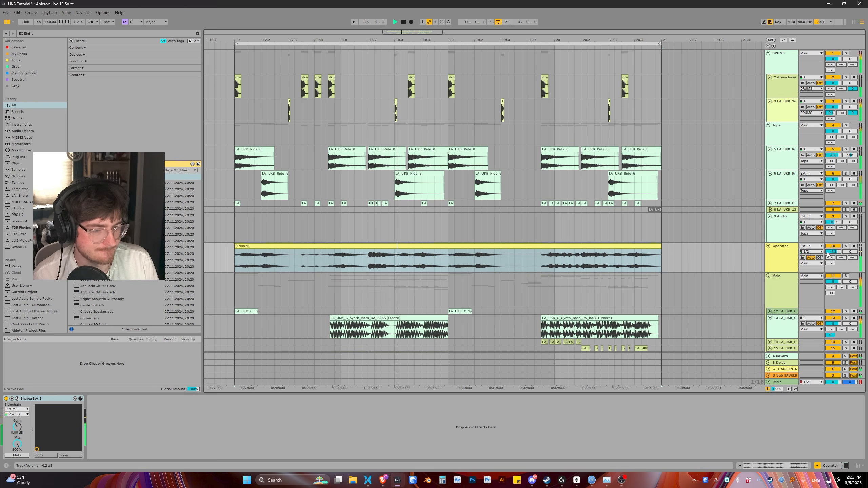
Hear the loop in the full mix, stop playback, and insert a new audio track directly below the Operator track
{"action": "scroll", "coordinate": [474, 207], "scroll_direction": "down", "scroll_amount": 3}
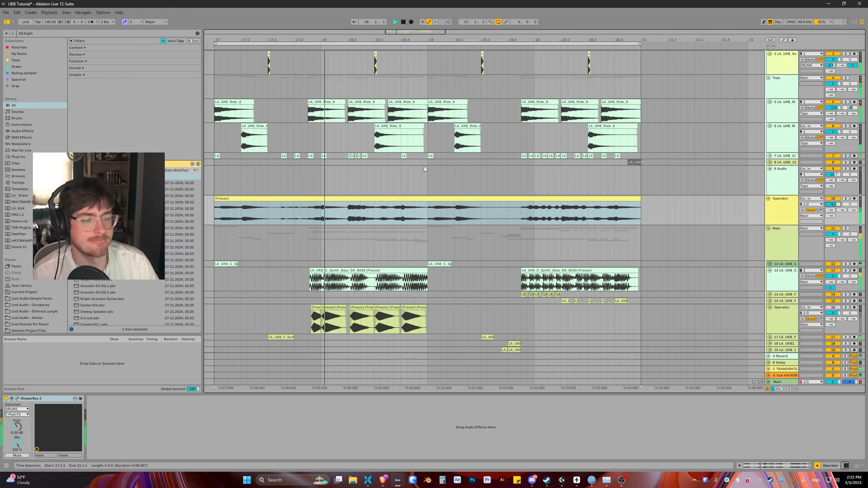
{"action": "scroll", "coordinate": [426, 169], "scroll_direction": "down", "scroll_amount": 2}
{"action": "left_click", "coordinate": [433, 184]}
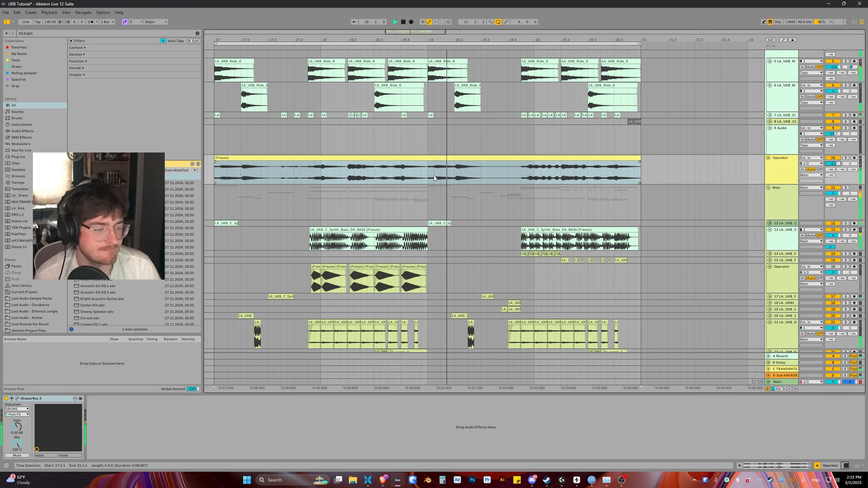
{"action": "scroll", "coordinate": [444, 180], "scroll_direction": "down", "scroll_amount": 1}
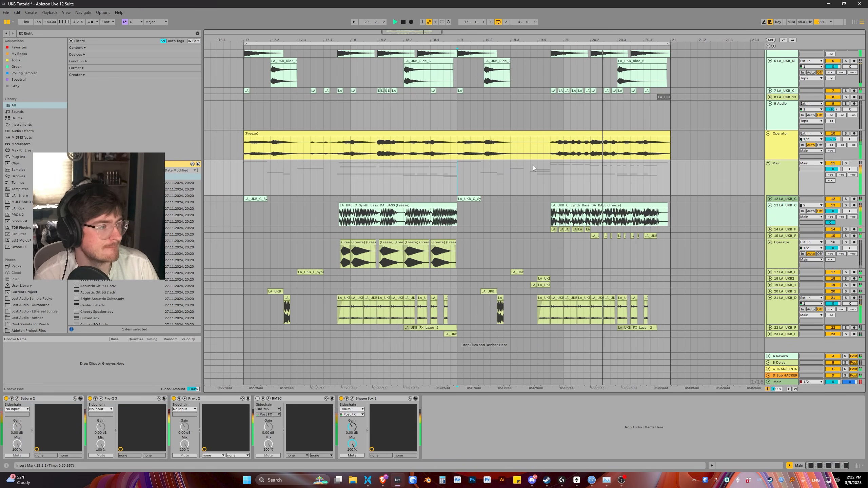
{"action": "scroll", "coordinate": [590, 157], "scroll_direction": "left", "scroll_amount": 1}
{"action": "scroll", "coordinate": [539, 163], "scroll_direction": "right", "scroll_amount": 2}
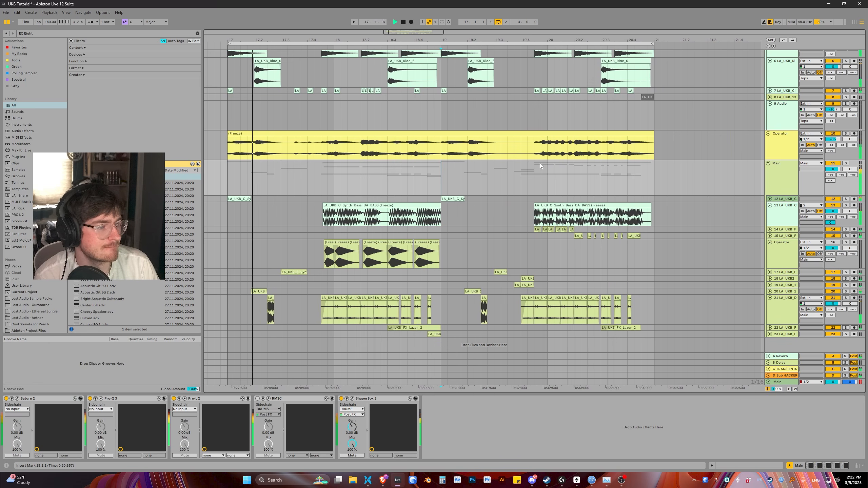
{"action": "left_click", "coordinate": [785, 150]}
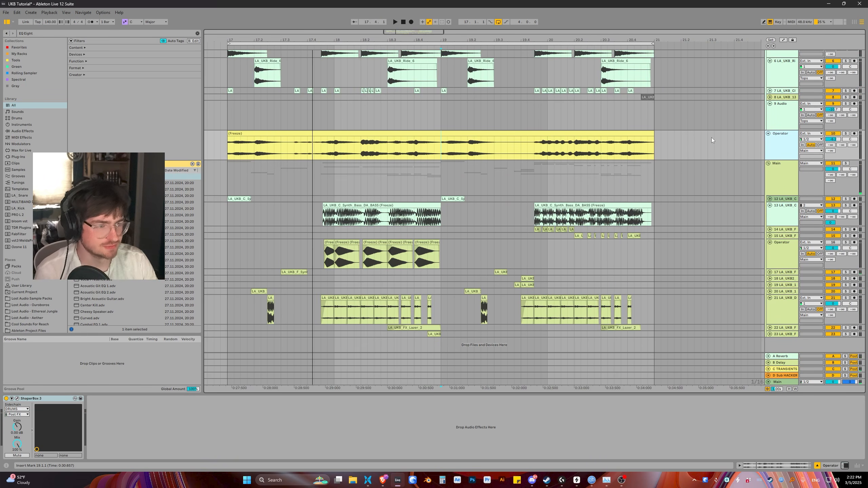
{"action": "key", "text": "ctrl+t"}
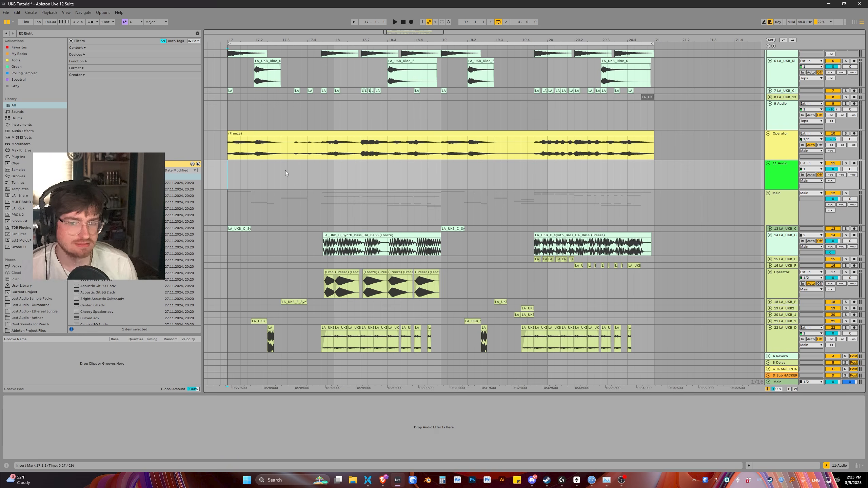